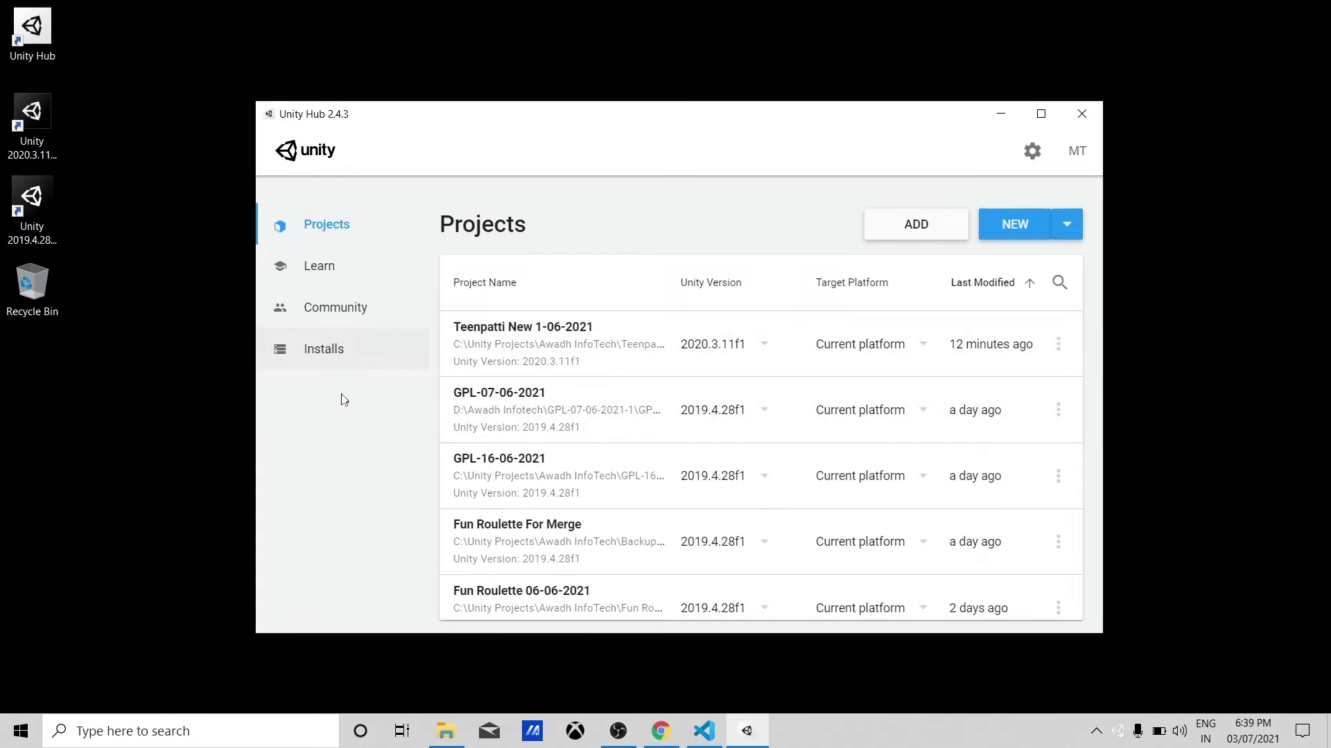
# Review the installed Unity versions and the releases available to add.
pyautogui.click(333, 359)
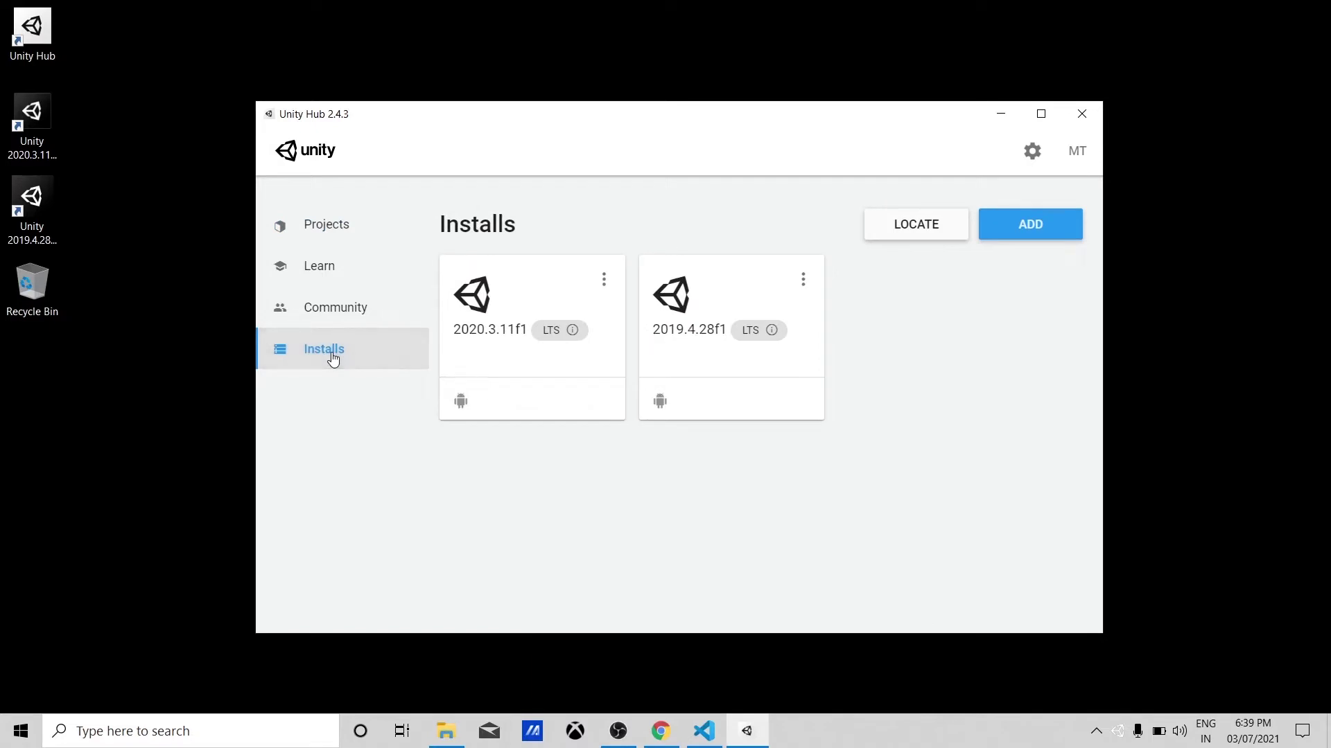
pyautogui.click(327, 358)
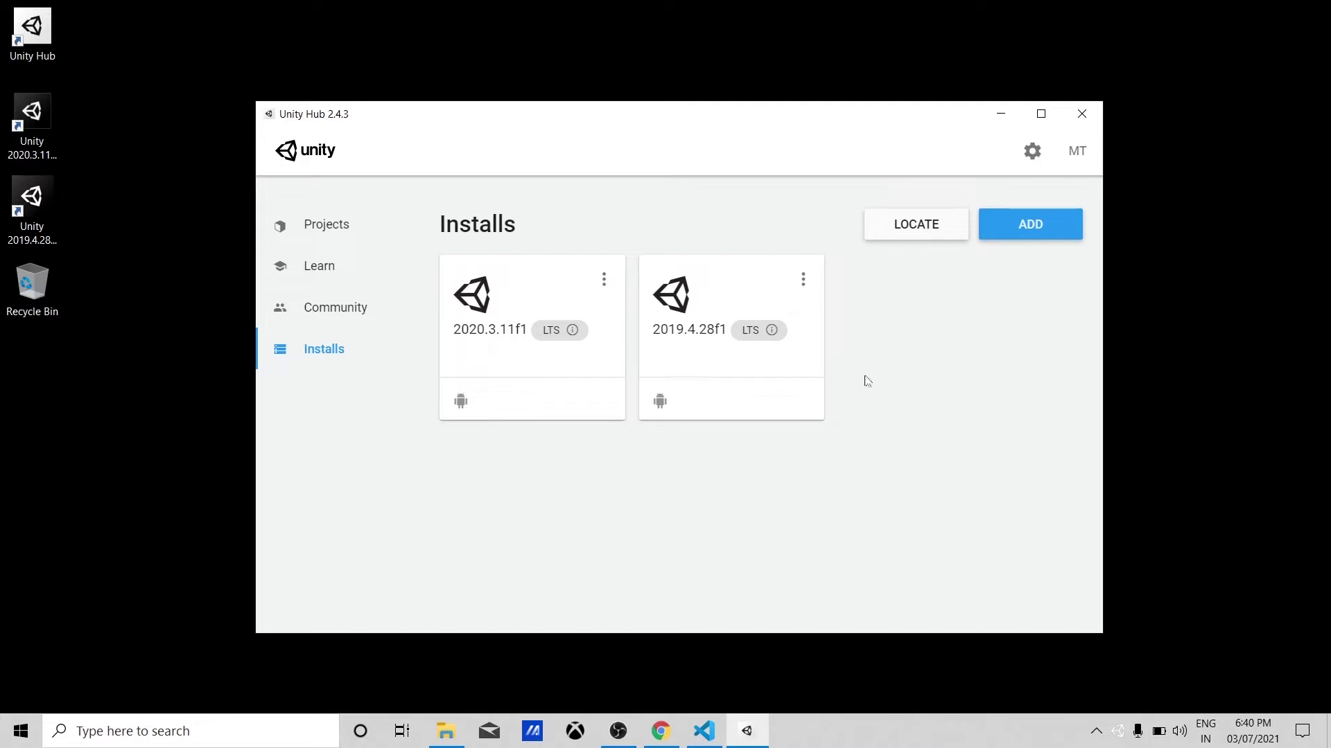
pyautogui.click(1031, 236)
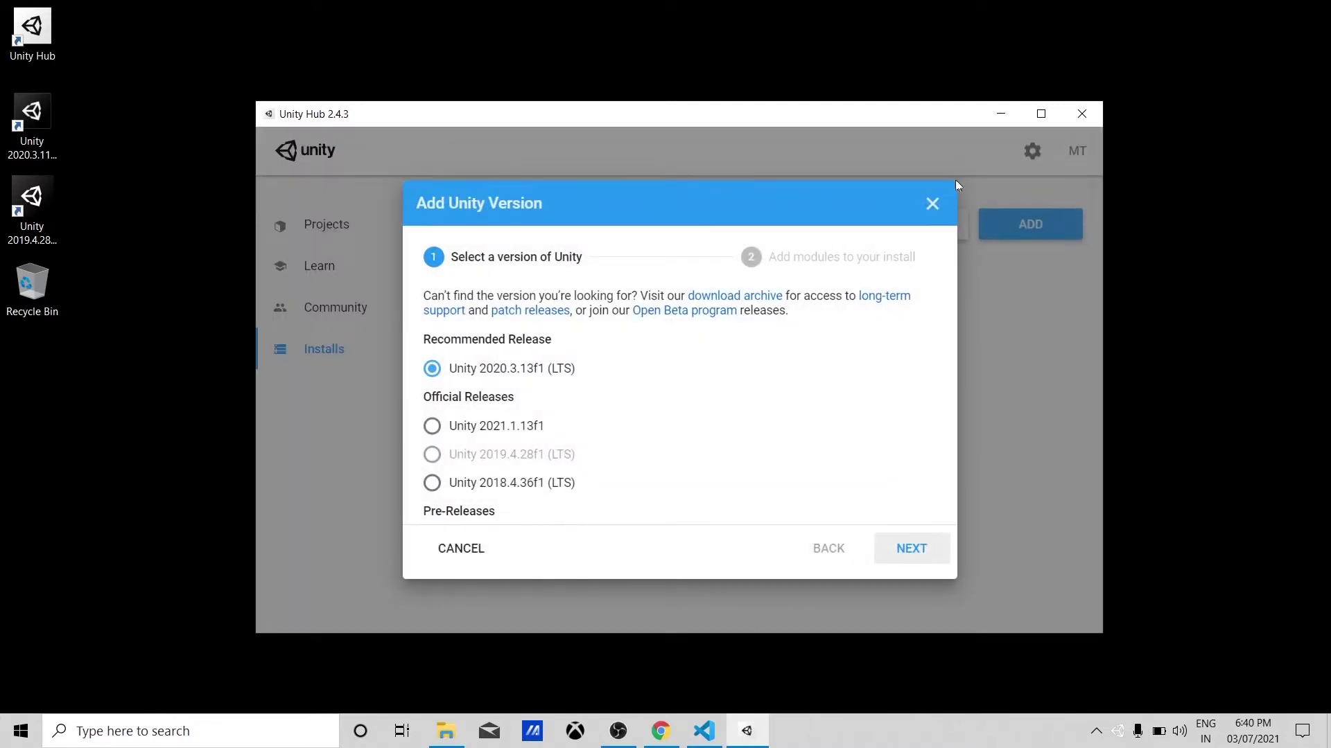
pyautogui.click(933, 205)
# Look through the Program Files folders offered for locating an existing Unity editor, and leave without selecting one.
pyautogui.click(914, 226)
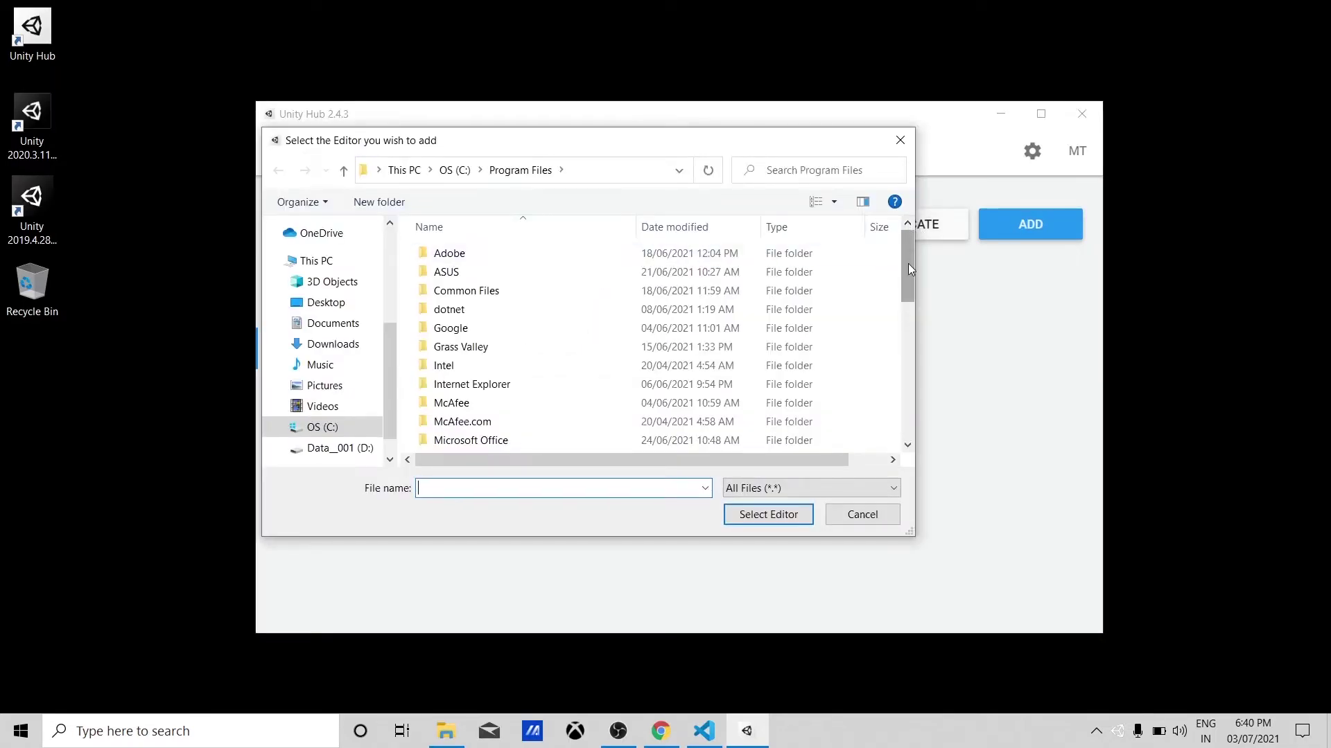
pyautogui.click(900, 140)
pyautogui.click(912, 229)
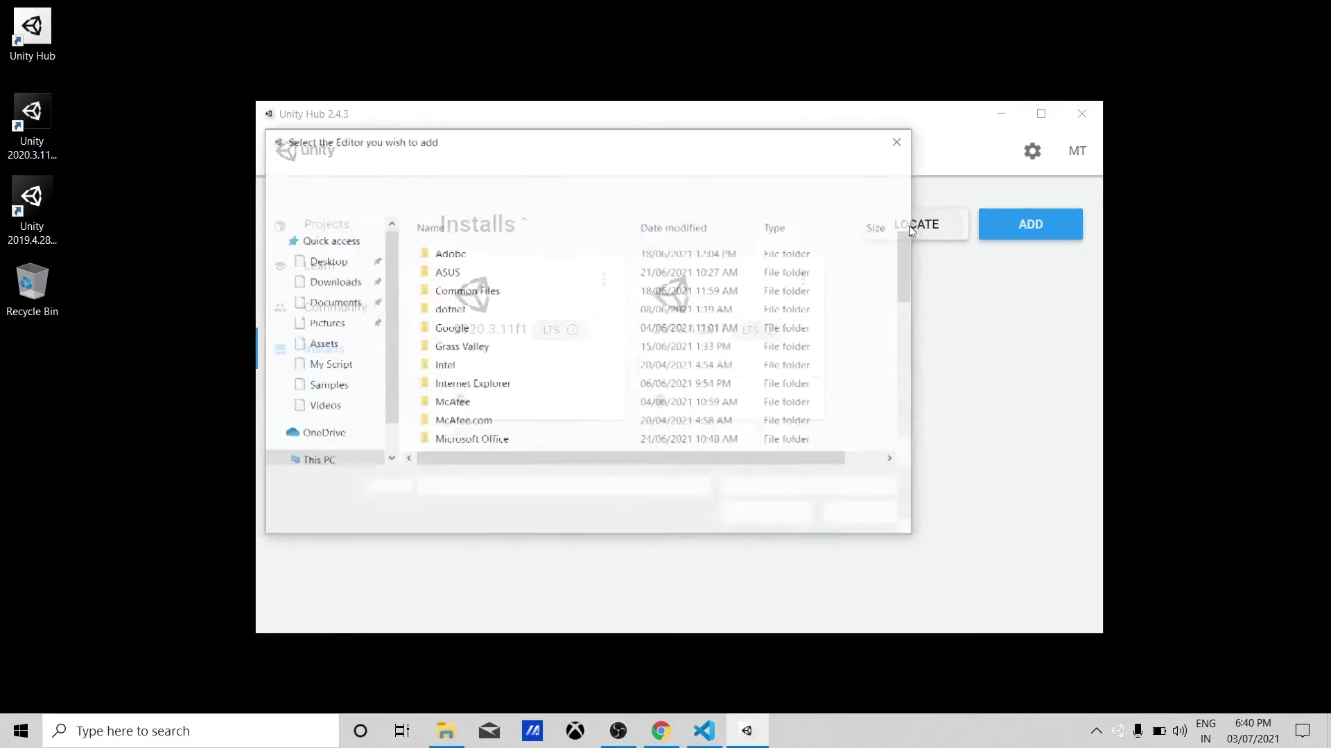
pyautogui.scroll(-8, 905, 335)
pyautogui.scroll(5, 905, 335)
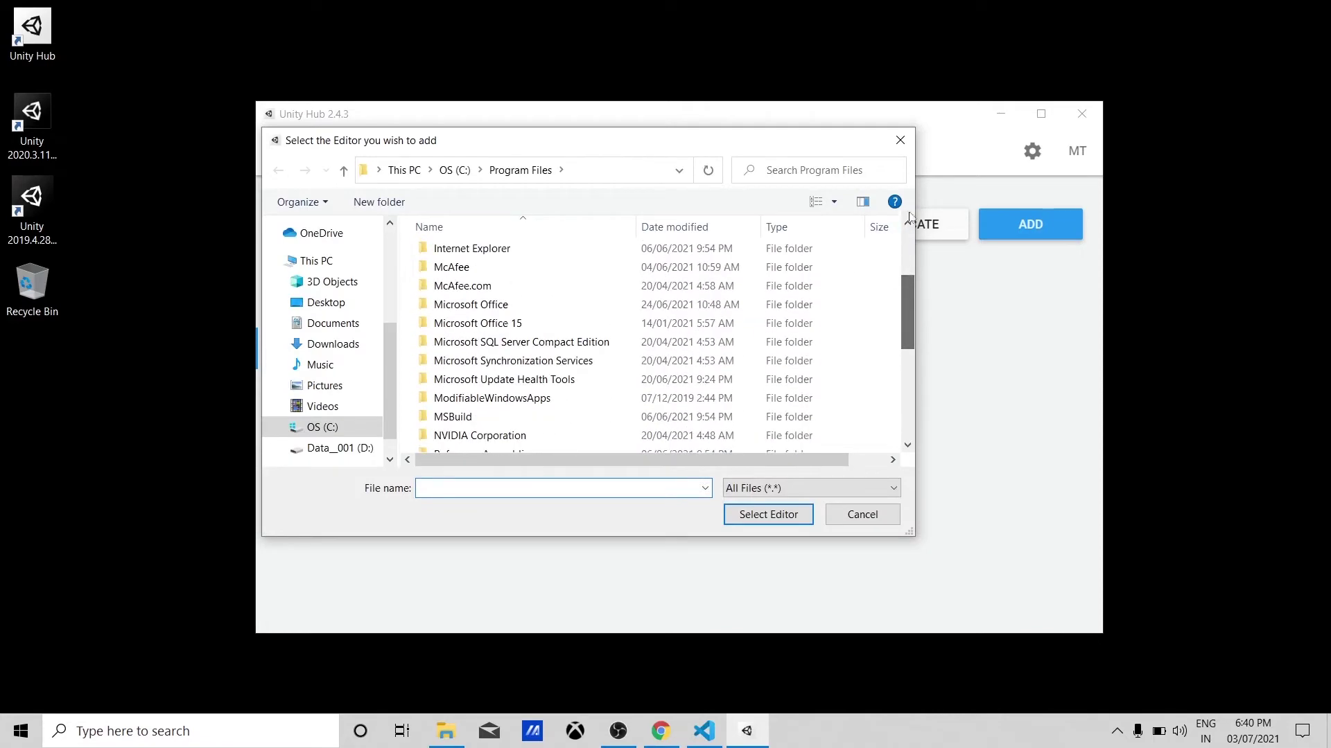
pyautogui.click(899, 142)
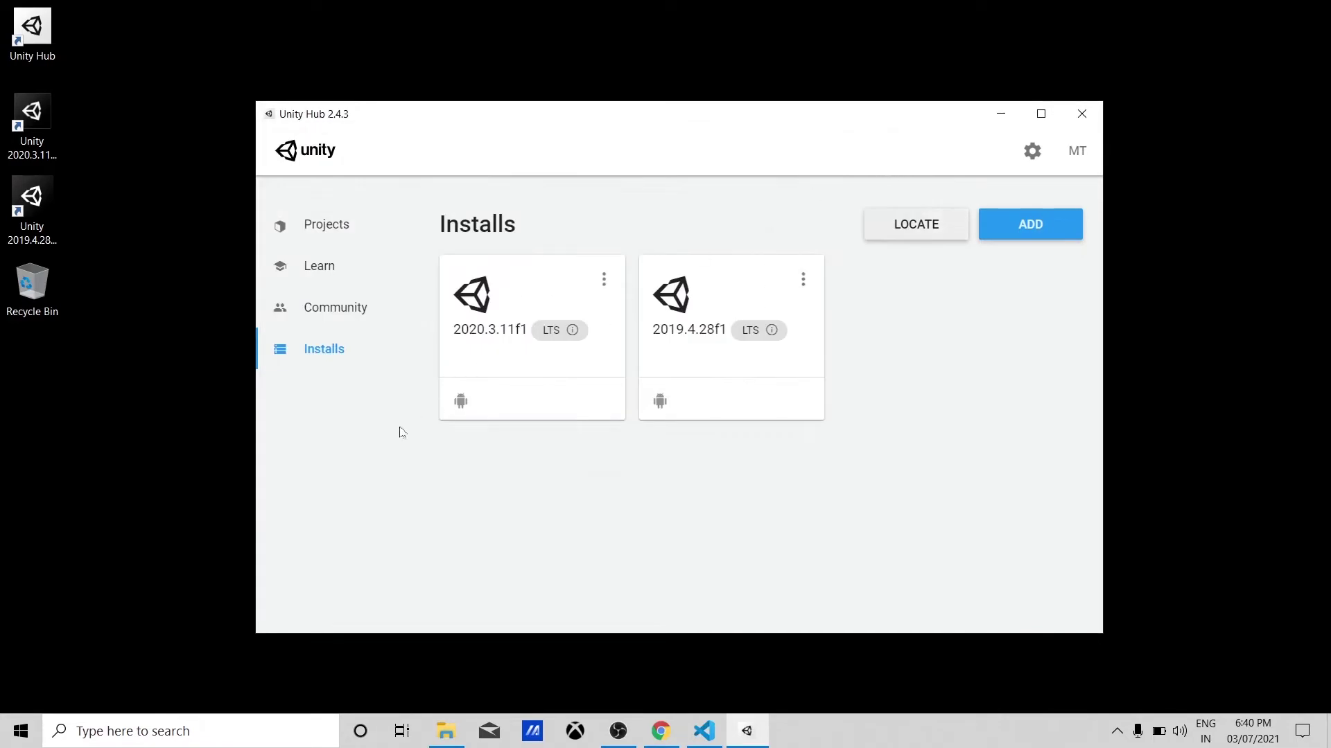
# Review the existing projects and the folder picker for adding a project, without adding any.
pyautogui.click(326, 225)
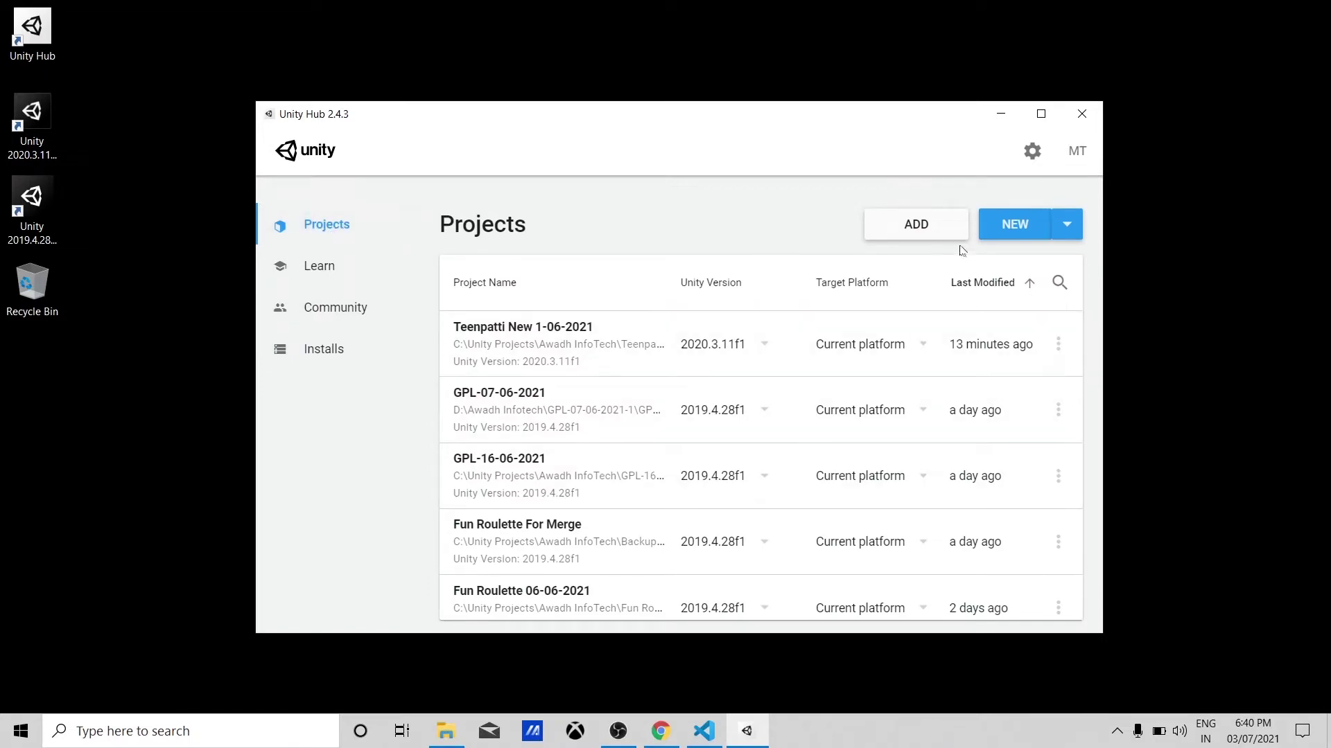
pyautogui.scroll(-1, 1076, 347)
pyautogui.moveTo(1077, 362); pyautogui.dragTo(1090, 300)
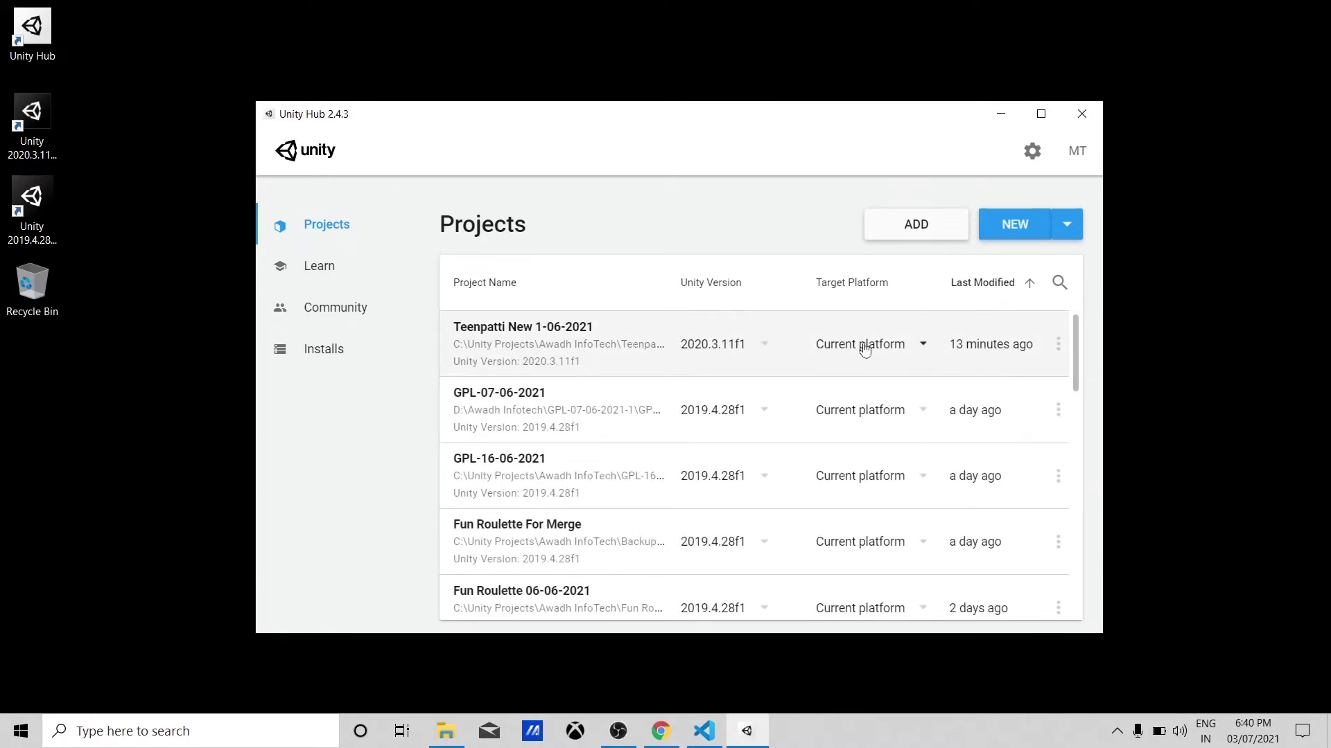
pyautogui.click(889, 235)
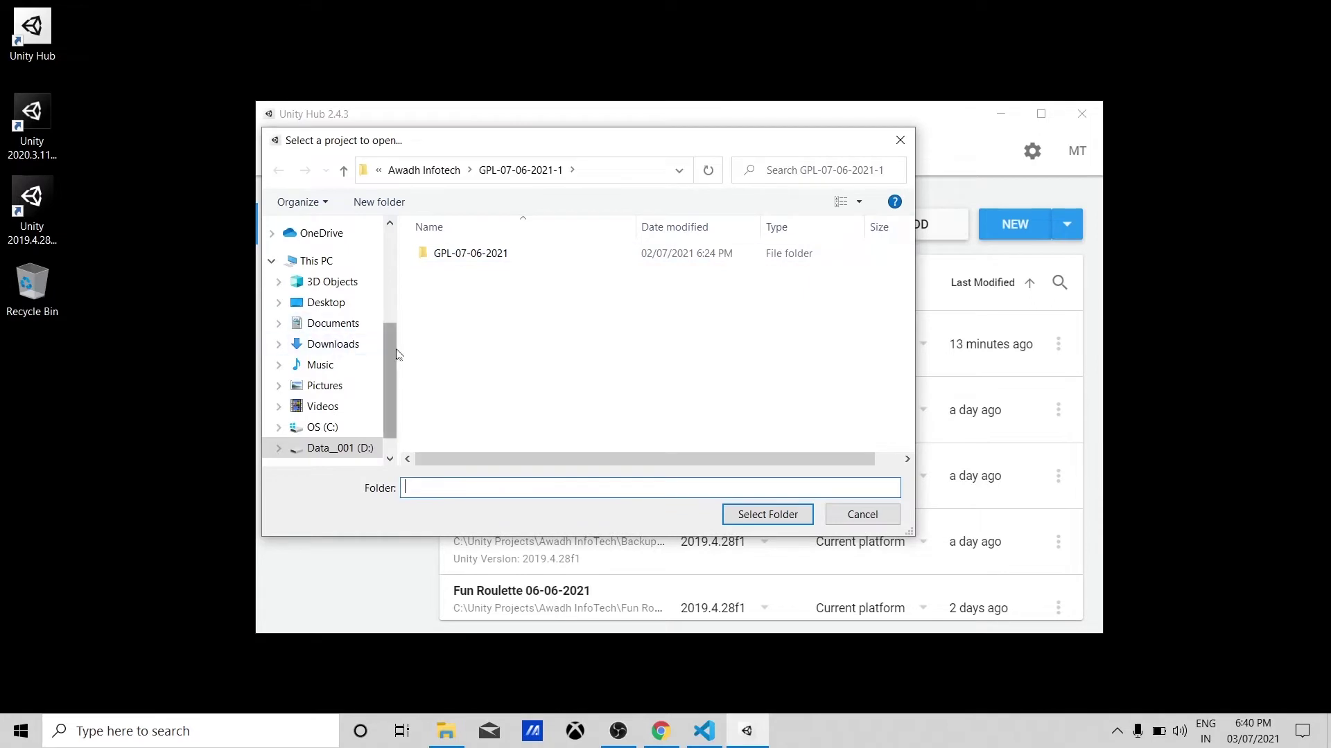
pyautogui.scroll(3, 397, 354)
pyautogui.scroll(-2, 396, 354)
pyautogui.click(900, 140)
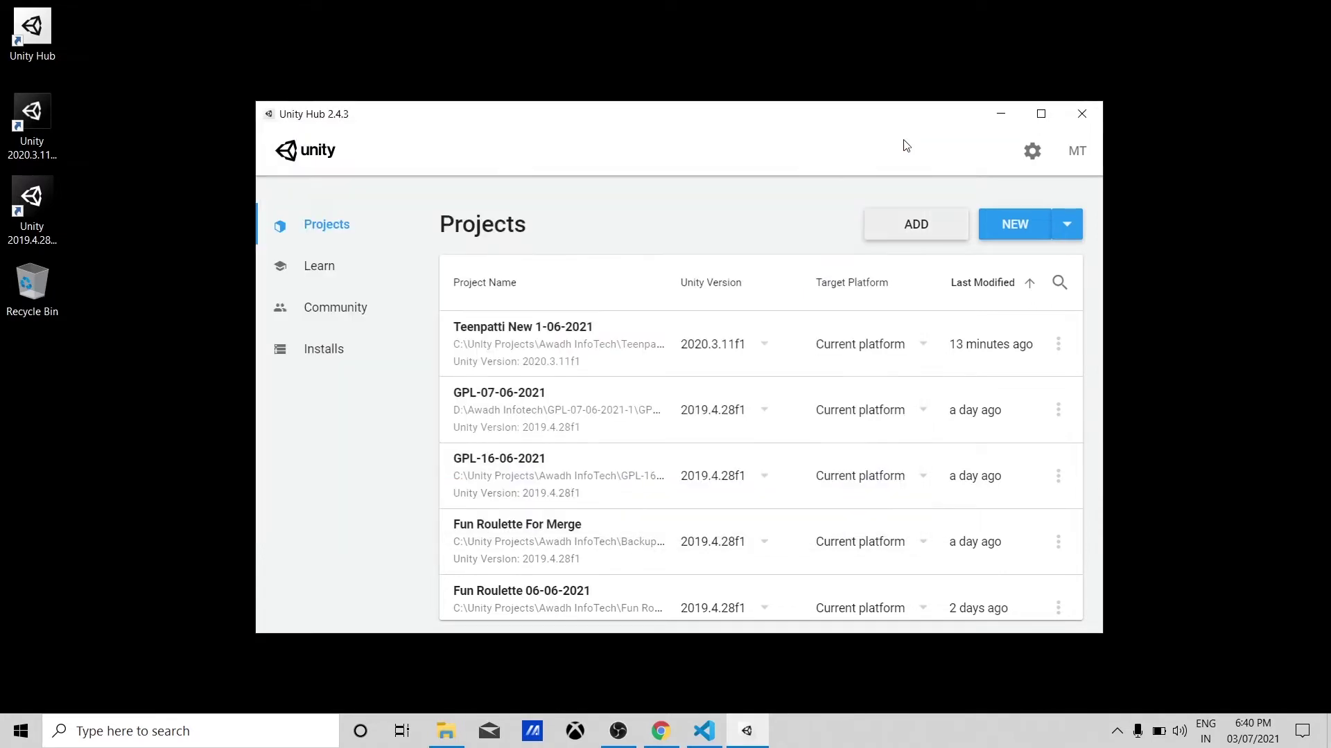
# Start a new Unity 2020.3.11f1 project with the 3D template.
pyautogui.click(1009, 226)
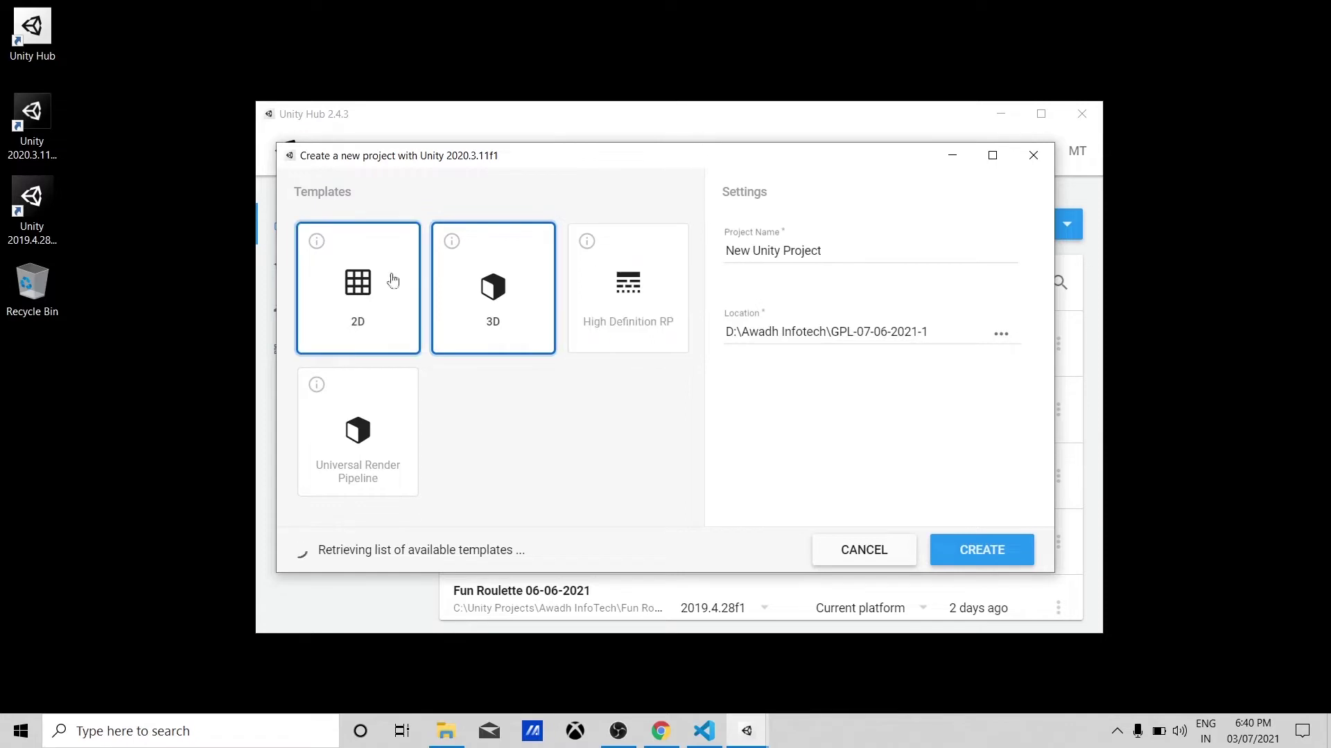
pyautogui.click(607, 277)
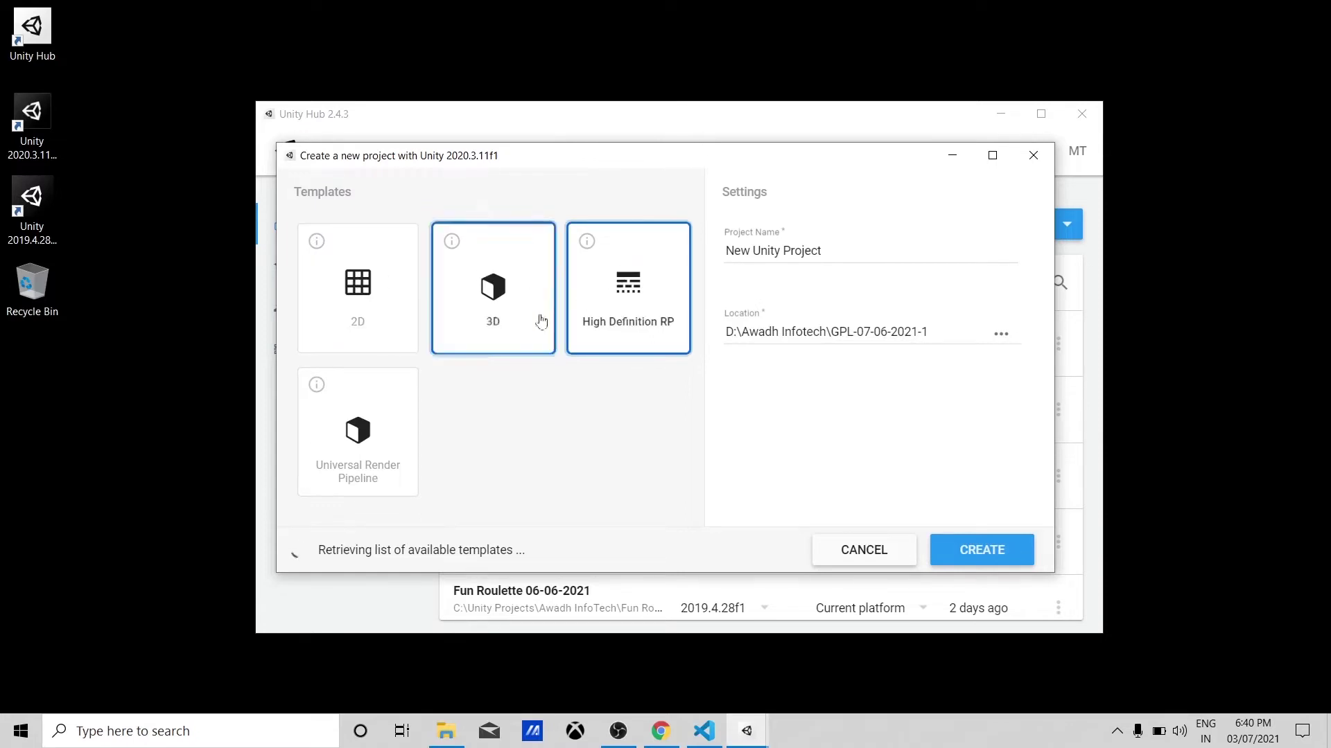
pyautogui.click(358, 430)
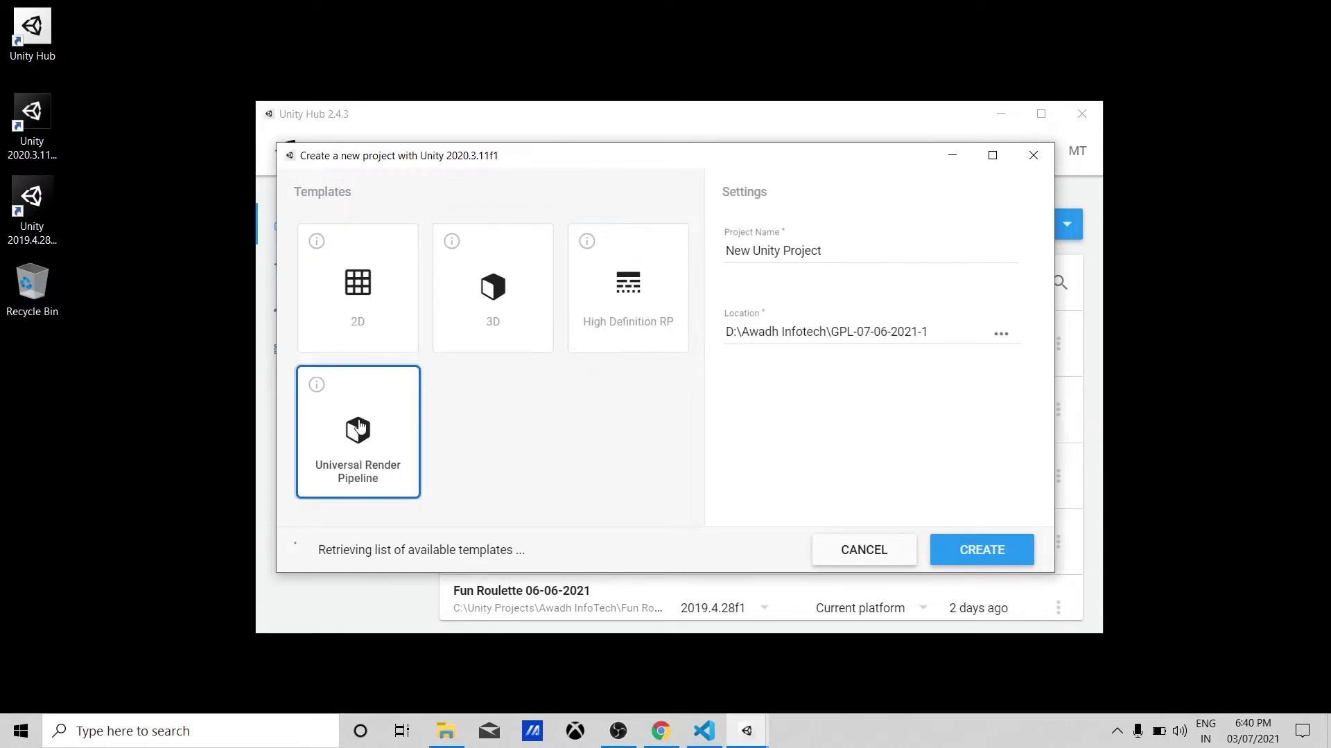
pyautogui.click(495, 298)
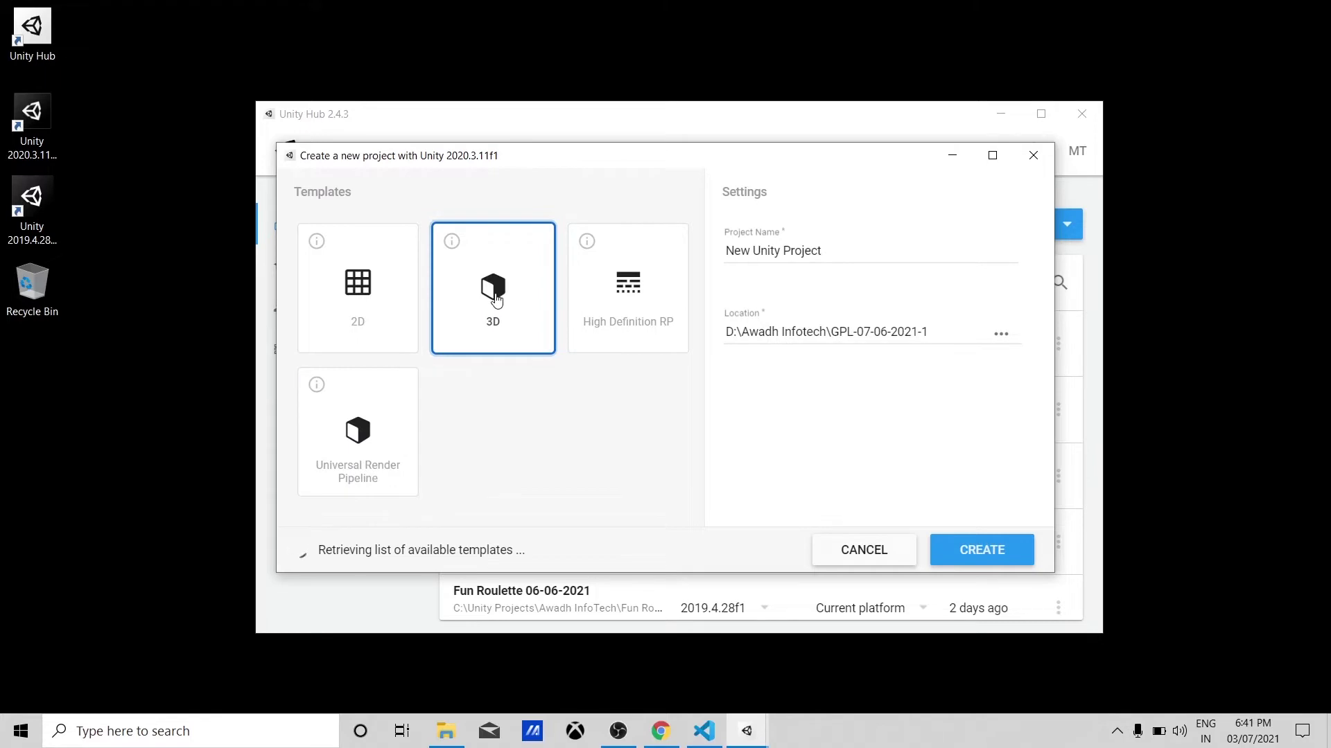
# Name the new project "User Interface".
pyautogui.click(835, 256)
pyautogui.press('BackSpace')
pyautogui.press('BackSpace')
pyautogui.press('BackSpace')
pyautogui.press('BackSpace')
pyautogui.press('BackSpace')
pyautogui.press('BackSpace')
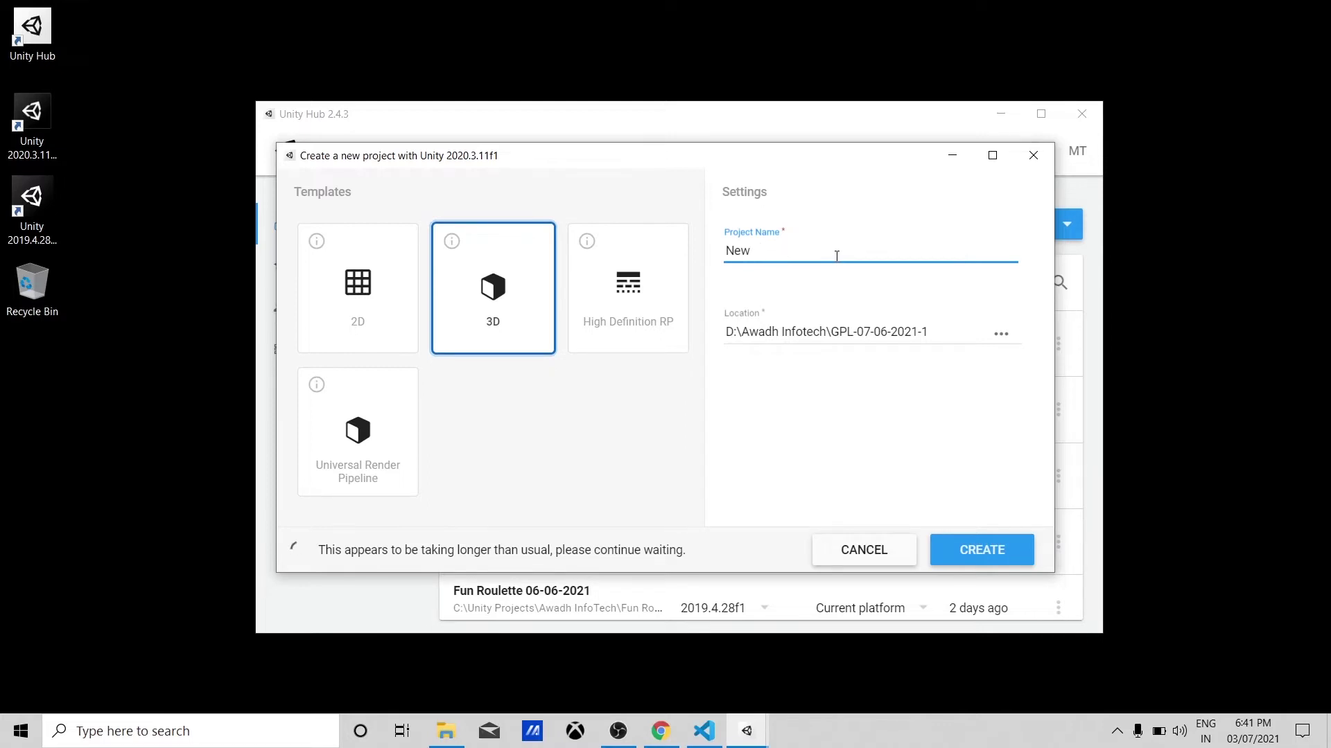
pyautogui.press('BackSpace')
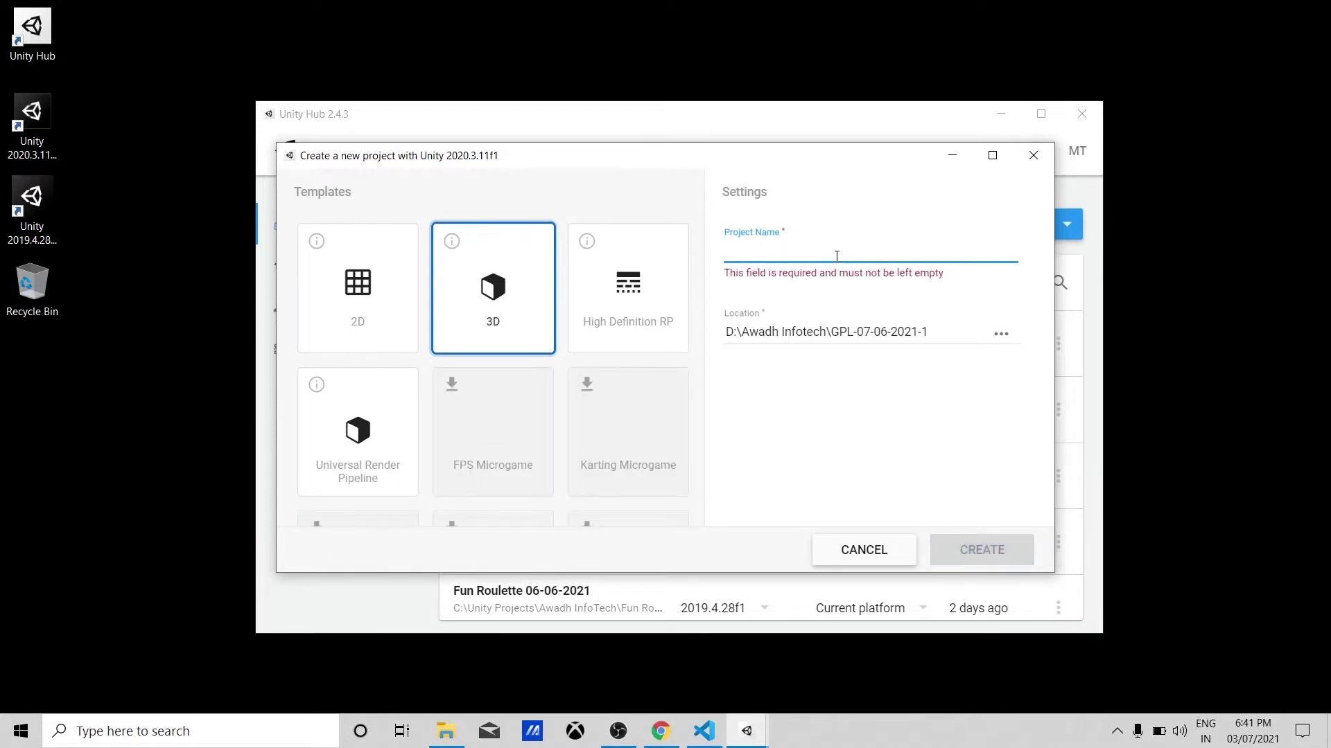
pyautogui.write('G')
pyautogui.press('BackSpace')
pyautogui.write('Firs')
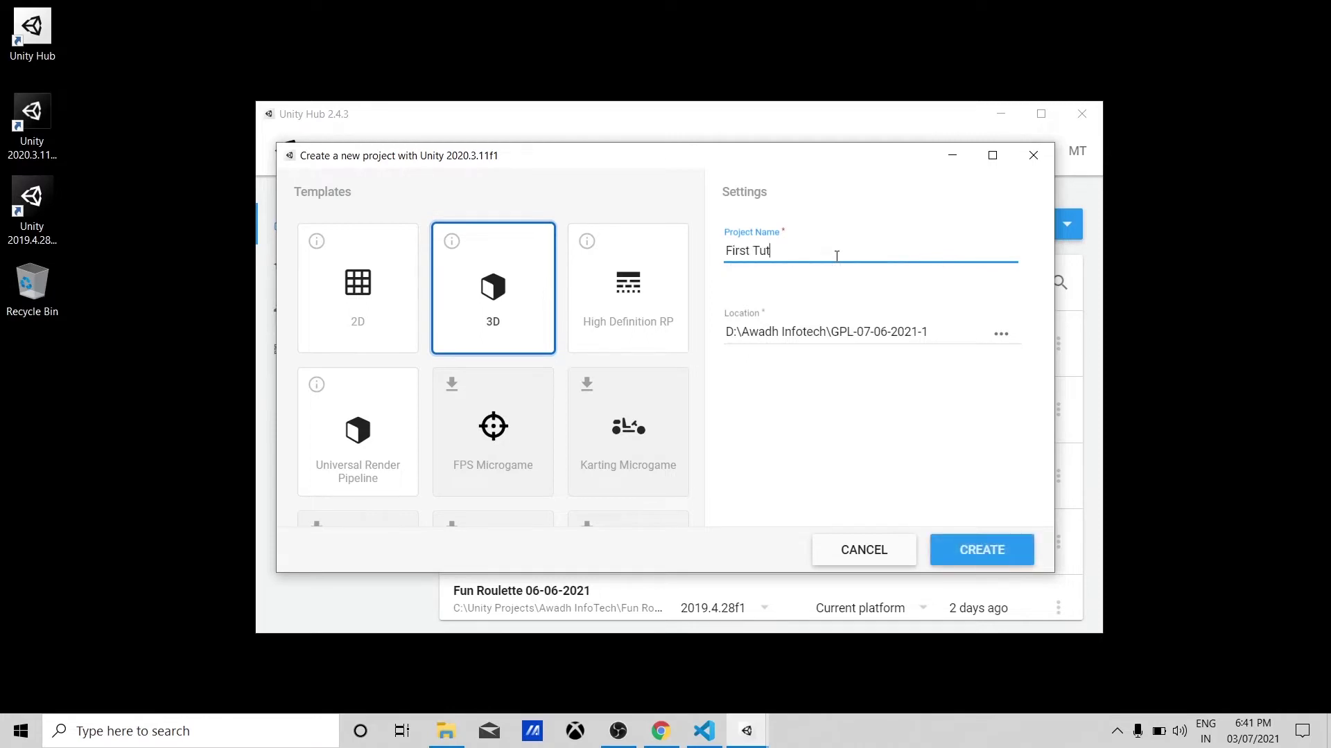
pyautogui.write('t Tu')
pyautogui.hotkey('ctrl', 'a')
pyautogui.press('BackSpace')
pyautogui.write('User Interfac')
# Set the project location to a new folder named "Tutroial" on drive D and create the project.
pyautogui.click(1000, 338)
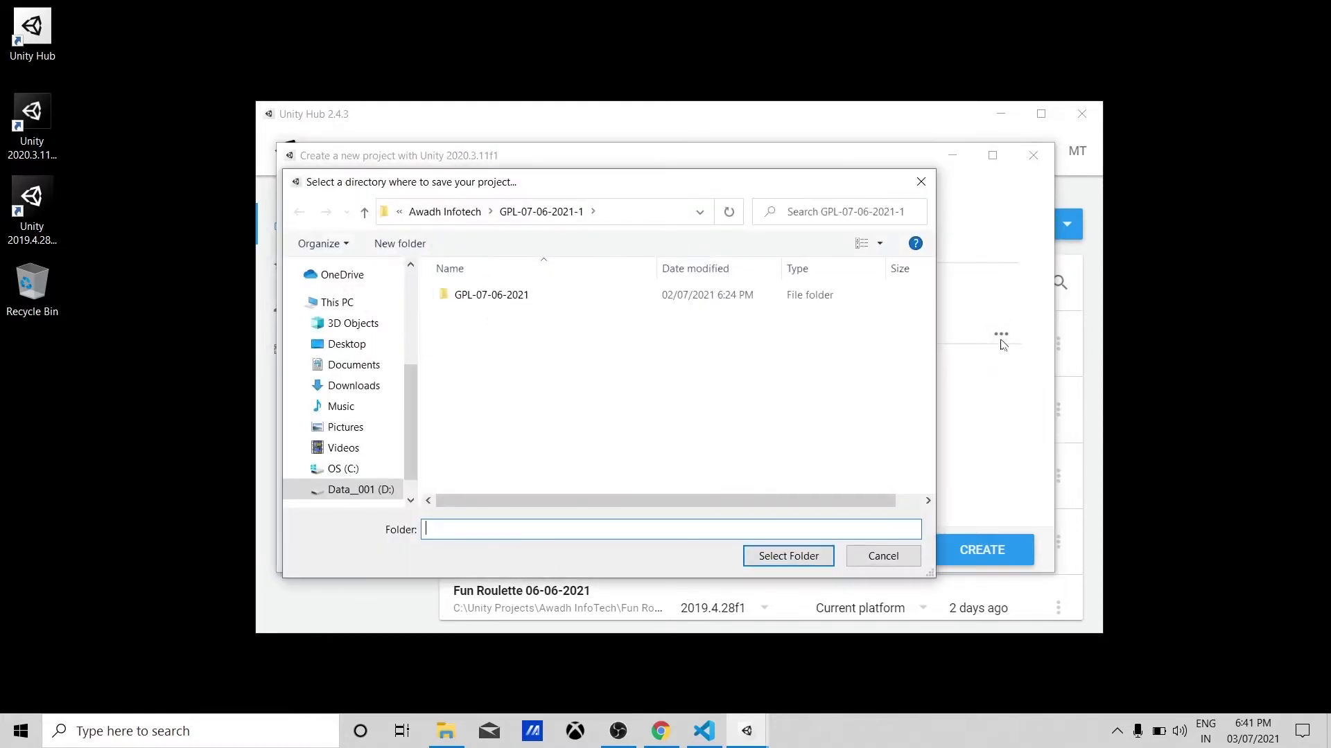
pyautogui.scroll(-1, 375, 325)
pyautogui.click(361, 462)
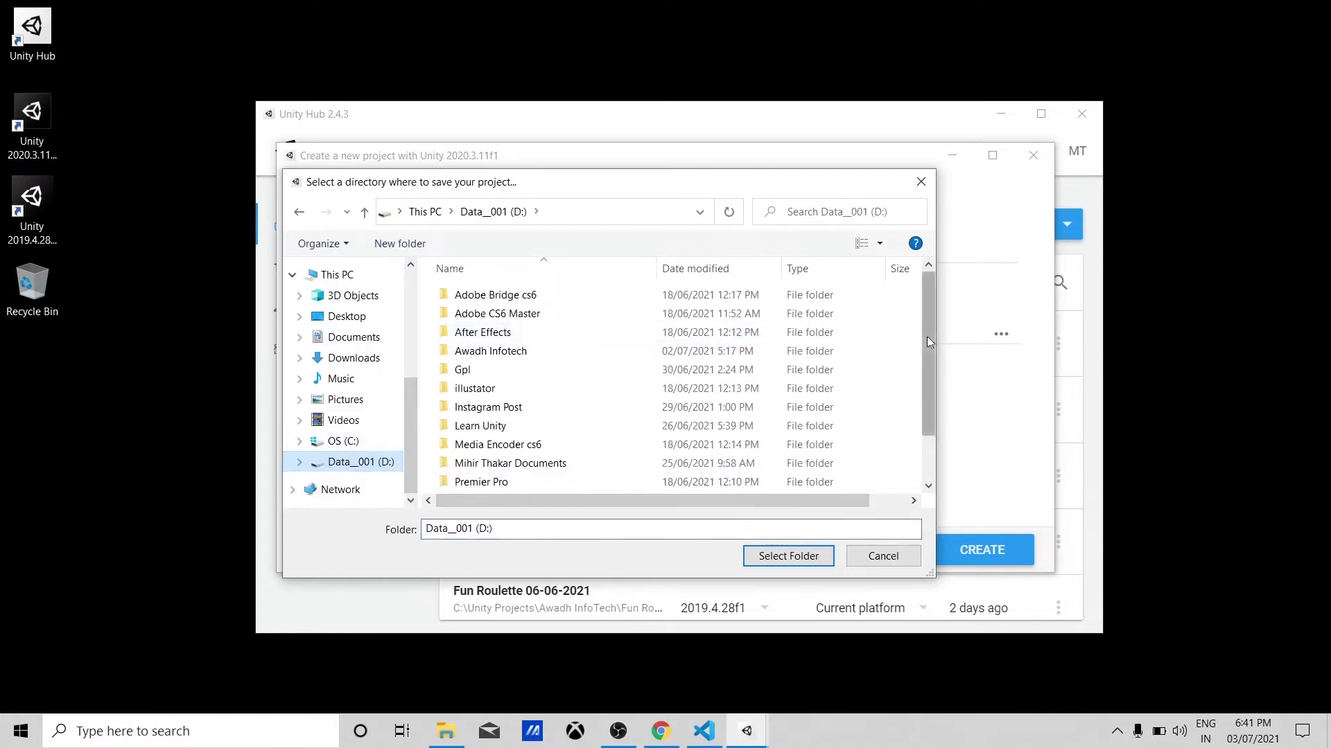
pyautogui.moveTo(926, 336); pyautogui.dragTo(928, 380)
pyautogui.hotkey('ctrl', 'shift', 'n')
pyautogui.press('BackSpace')
pyautogui.write('Tut')
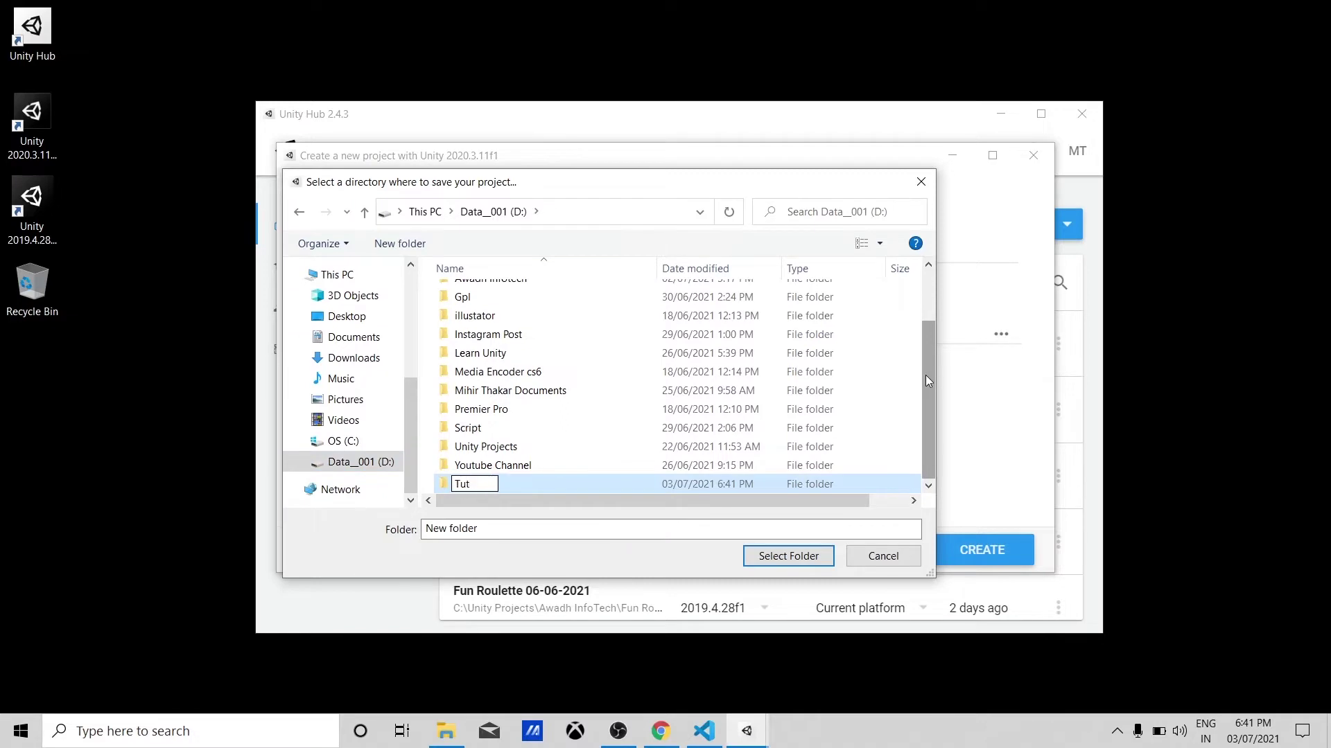
pyautogui.write('roial')
pyautogui.press('Return')
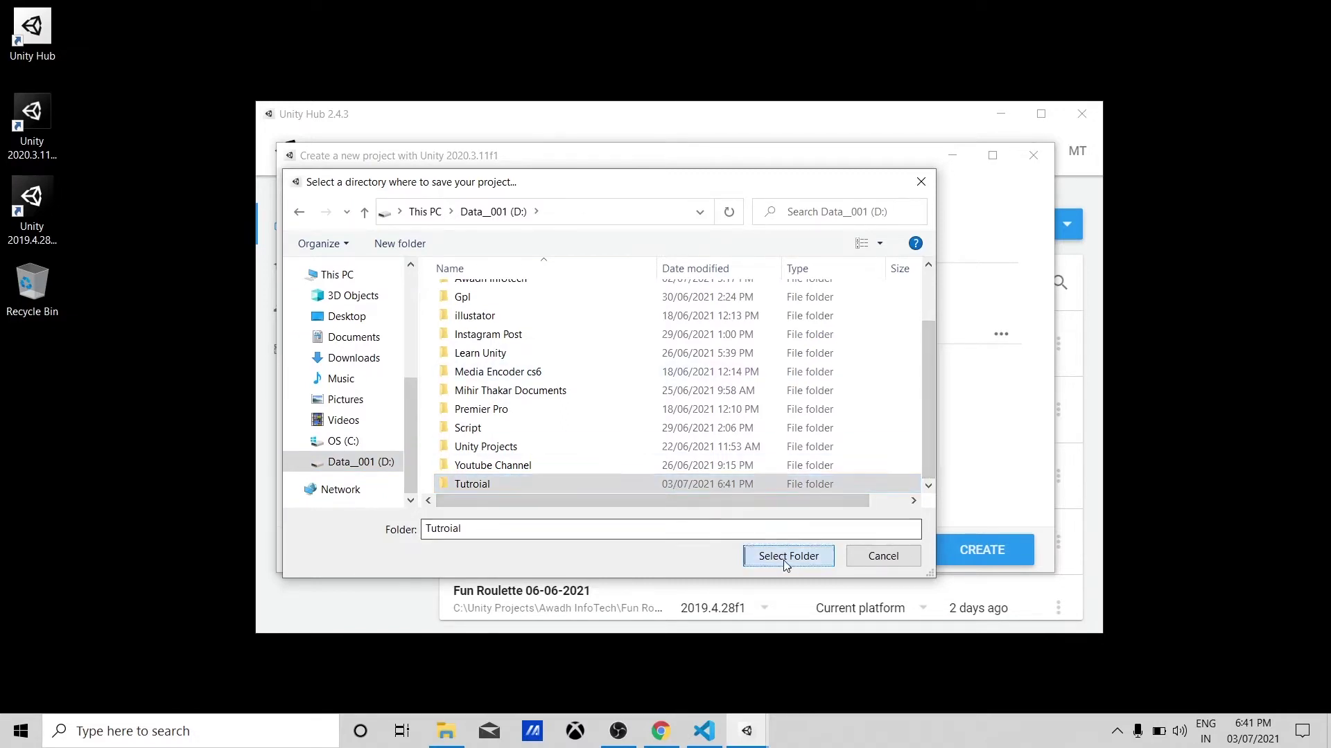
pyautogui.click(783, 558)
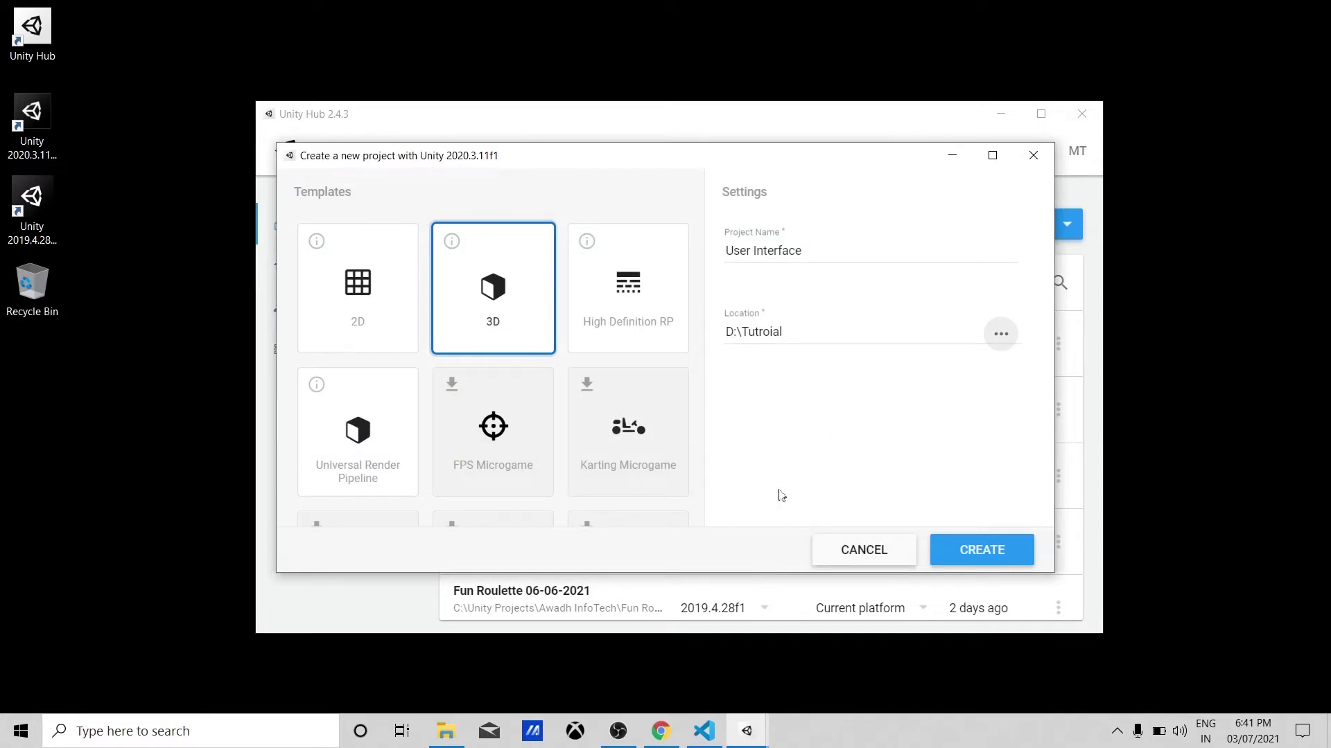
pyautogui.click(989, 551)
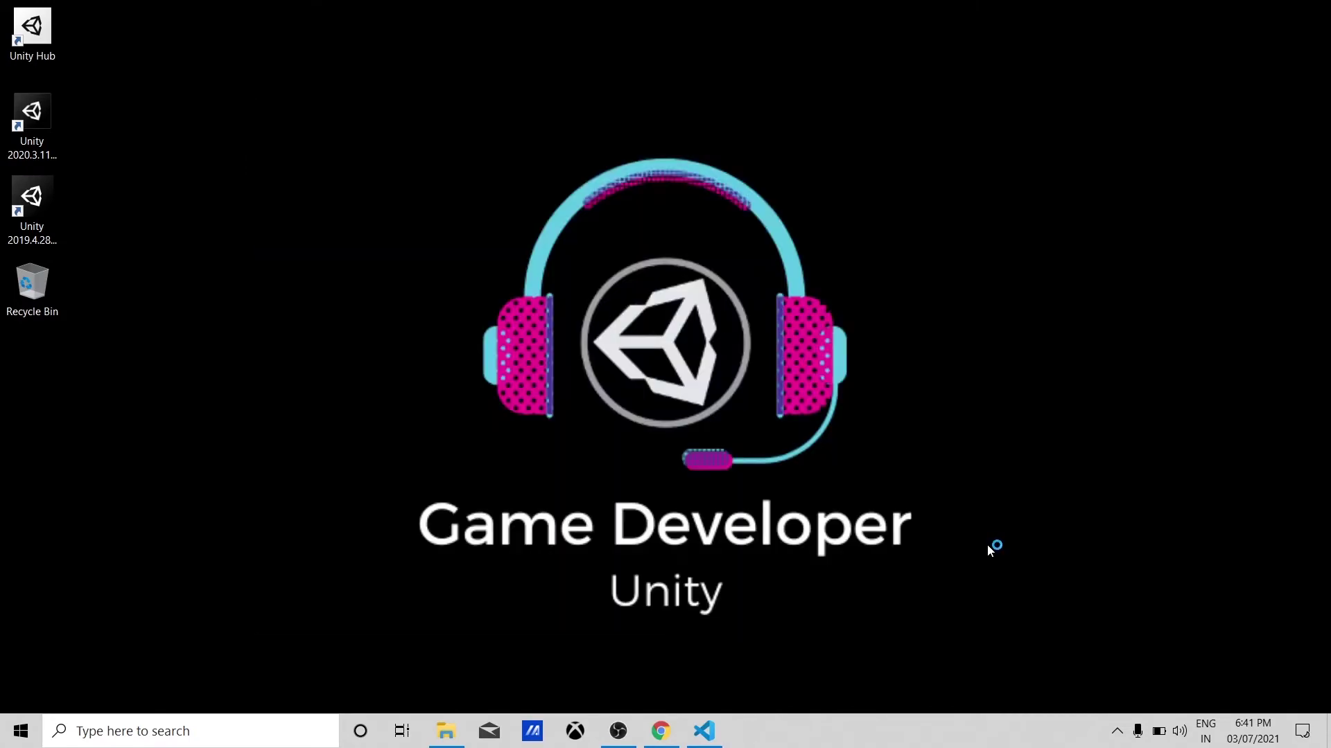
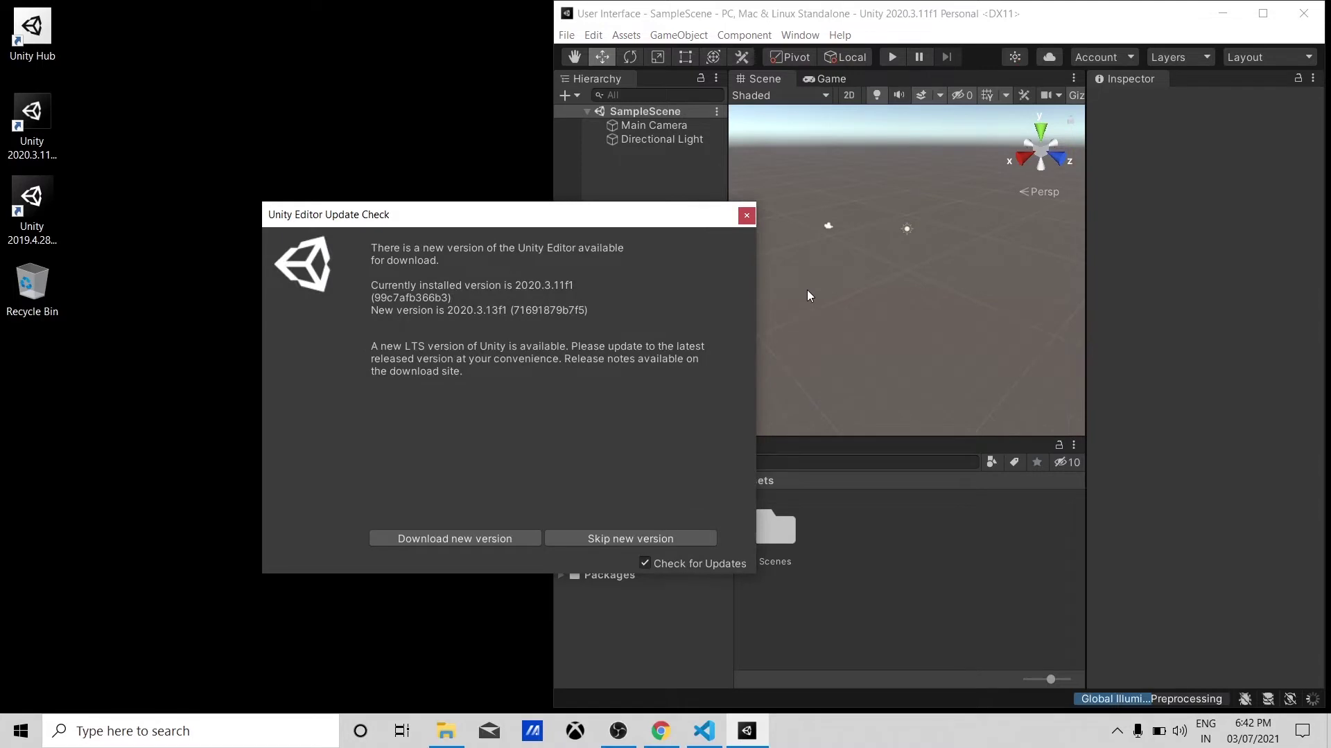
# Dismiss the Unity Editor update check and maximize the editor window.
pyautogui.moveTo(534, 222); pyautogui.dragTo(767, 232)
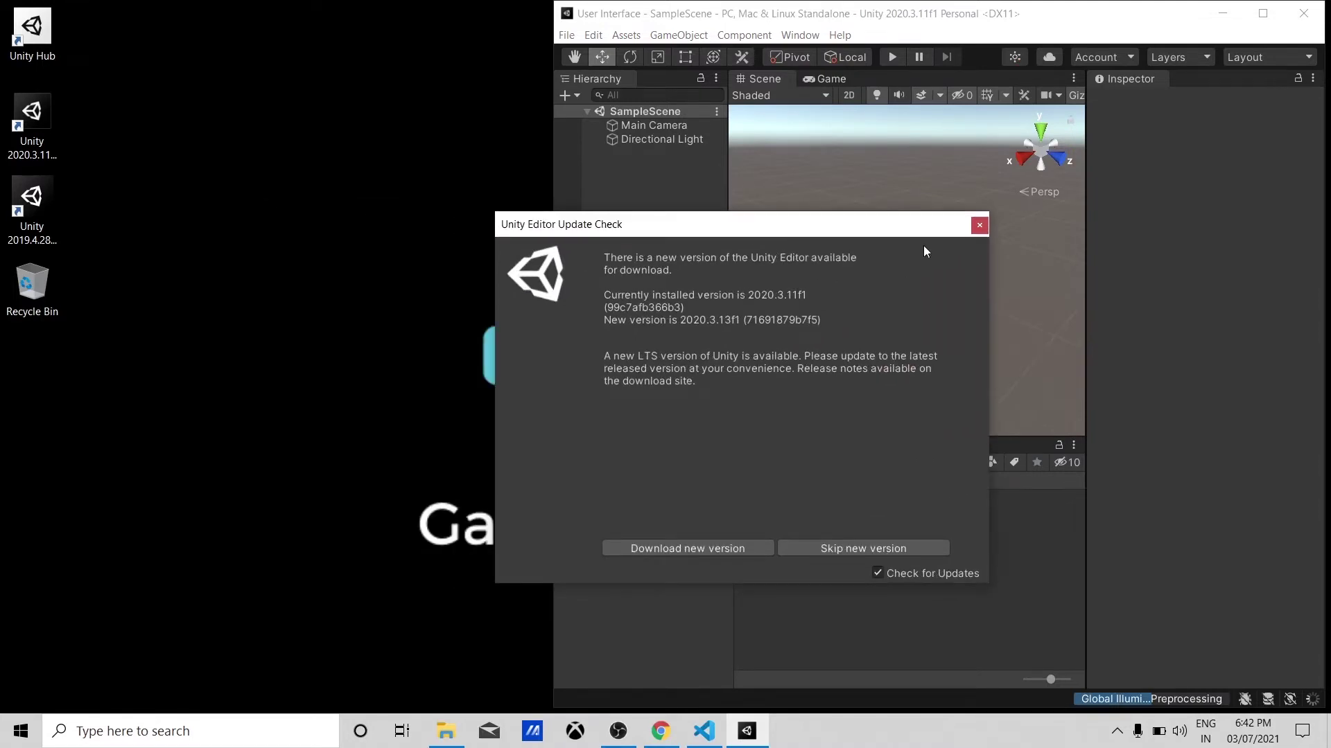
pyautogui.click(980, 227)
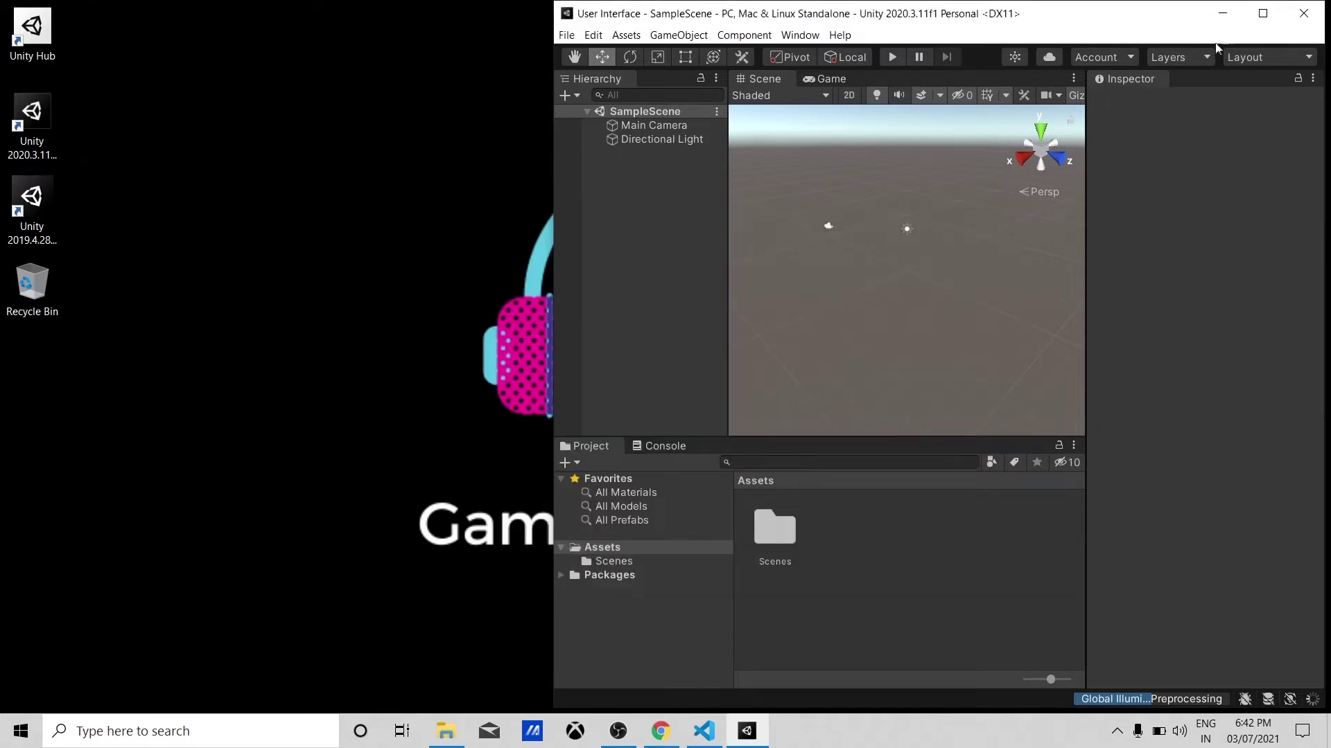
pyautogui.click(1262, 14)
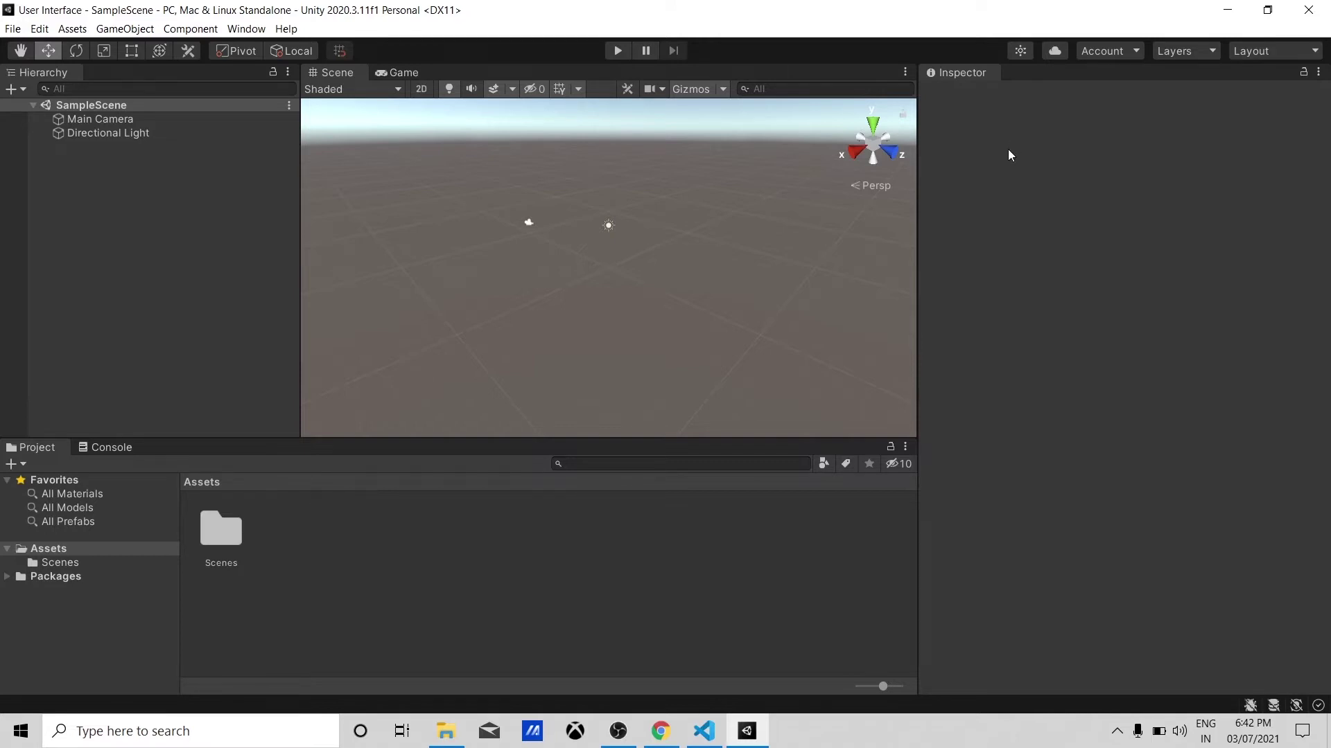
# Examine the editor's Hierarchy search, Console, Scene view, Game view and Inspector areas.
pyautogui.click(104, 89)
pyautogui.click(45, 89)
pyautogui.click(686, 16)
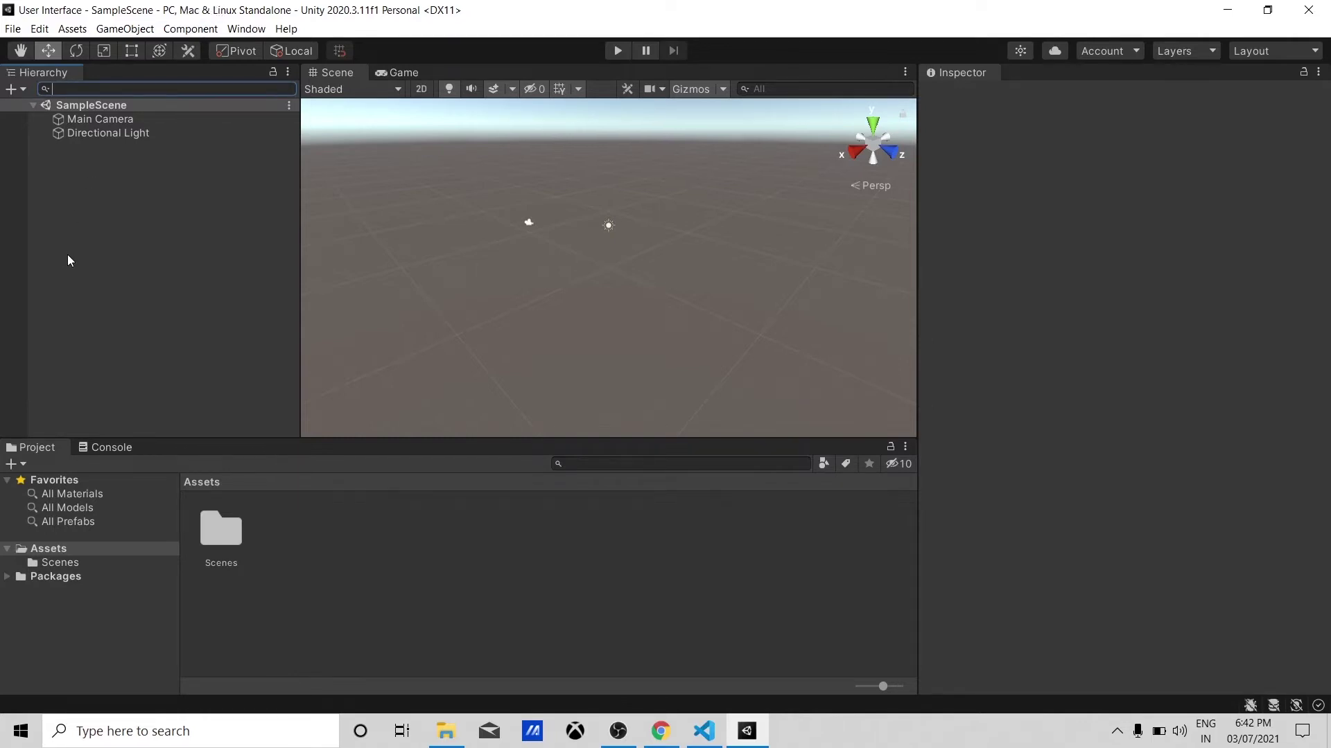
pyautogui.click(128, 232)
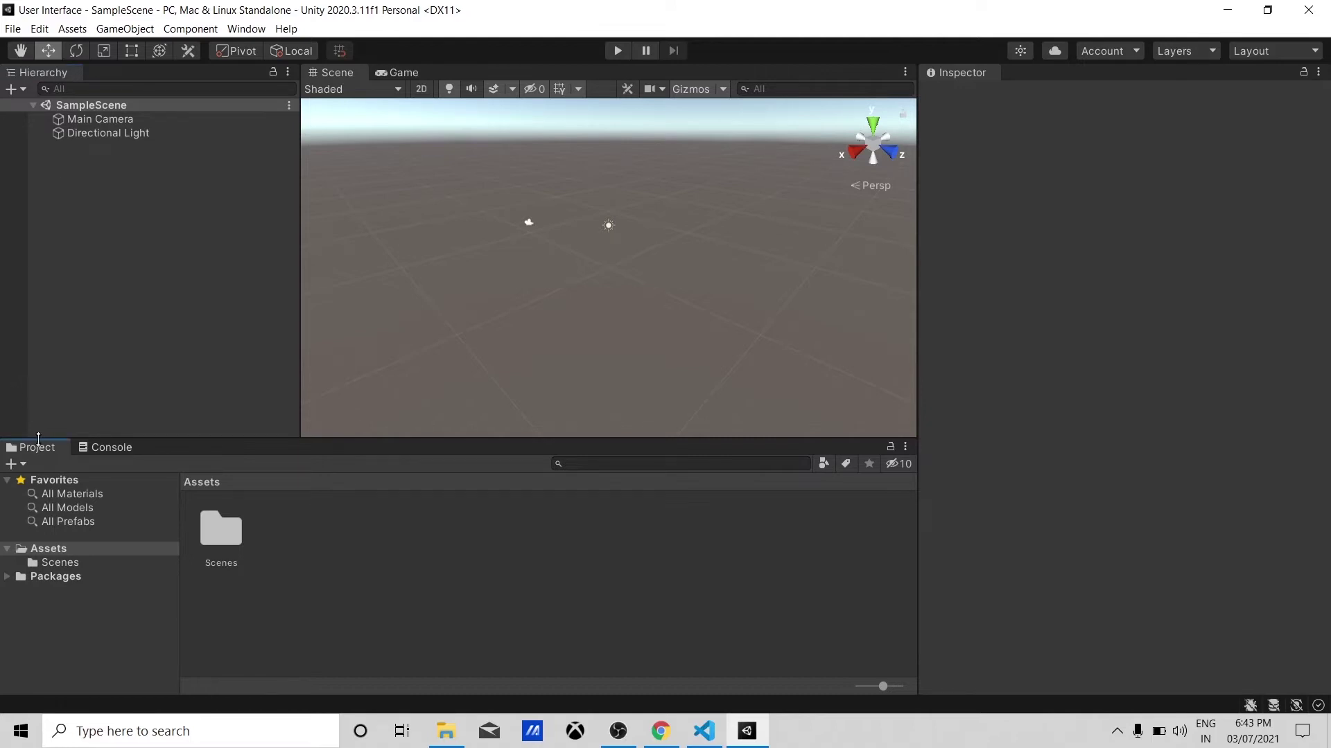
pyautogui.click(99, 446)
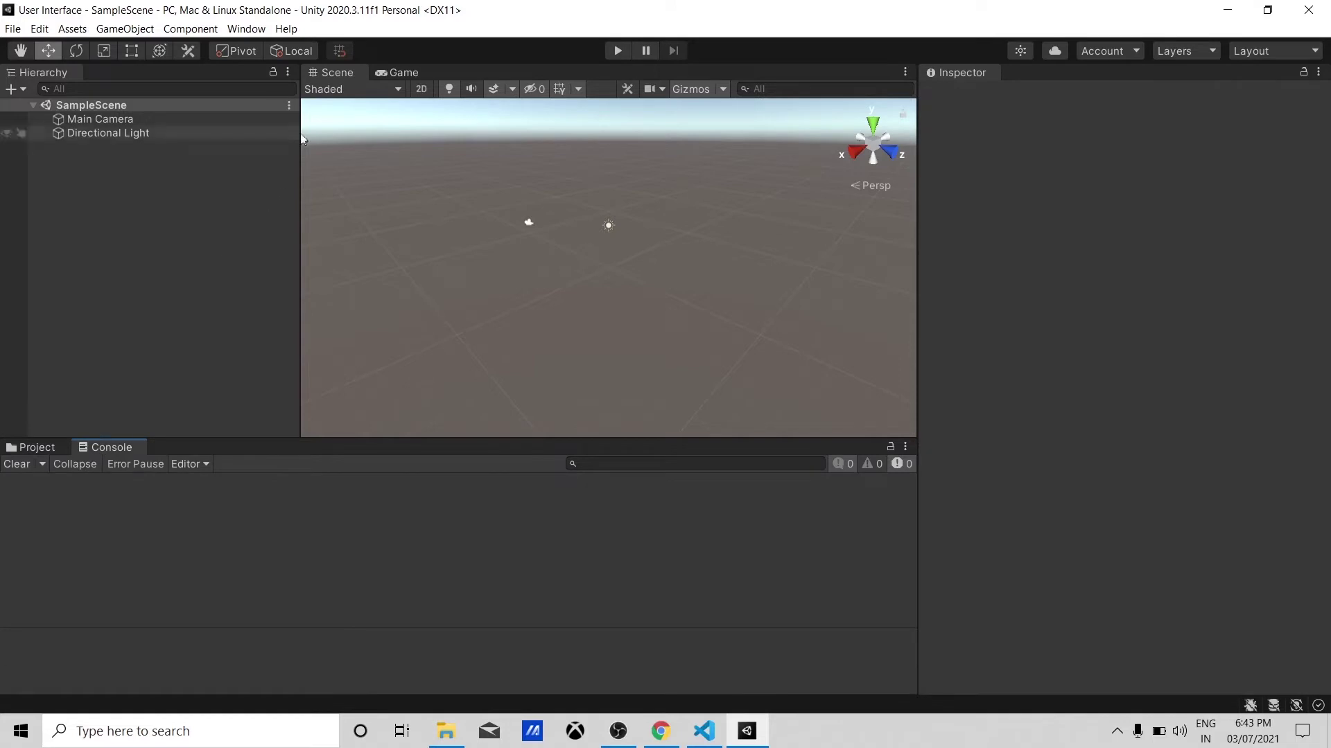
pyautogui.click(336, 69)
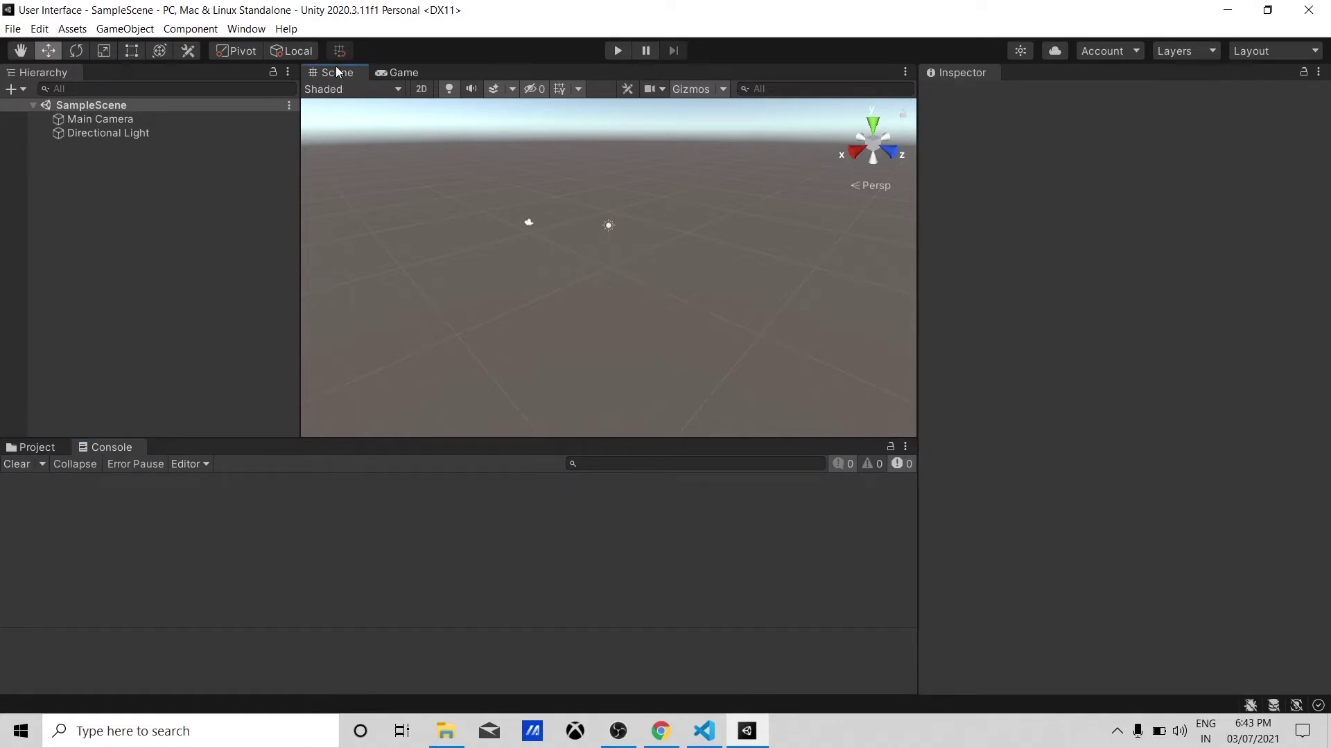
pyautogui.click(391, 72)
pyautogui.click(940, 75)
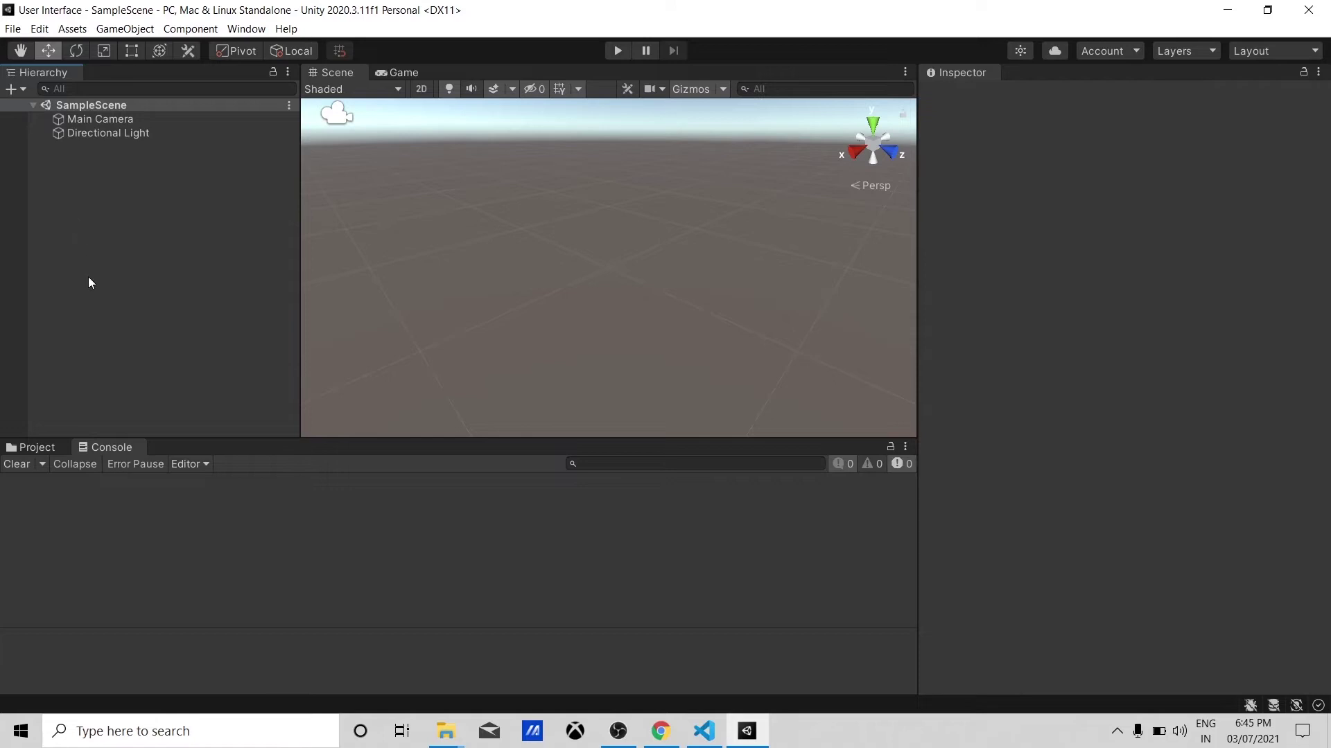
# Look at the Main Camera and Directional Light objects in SampleScene, then clear the selection.
pyautogui.click(95, 121)
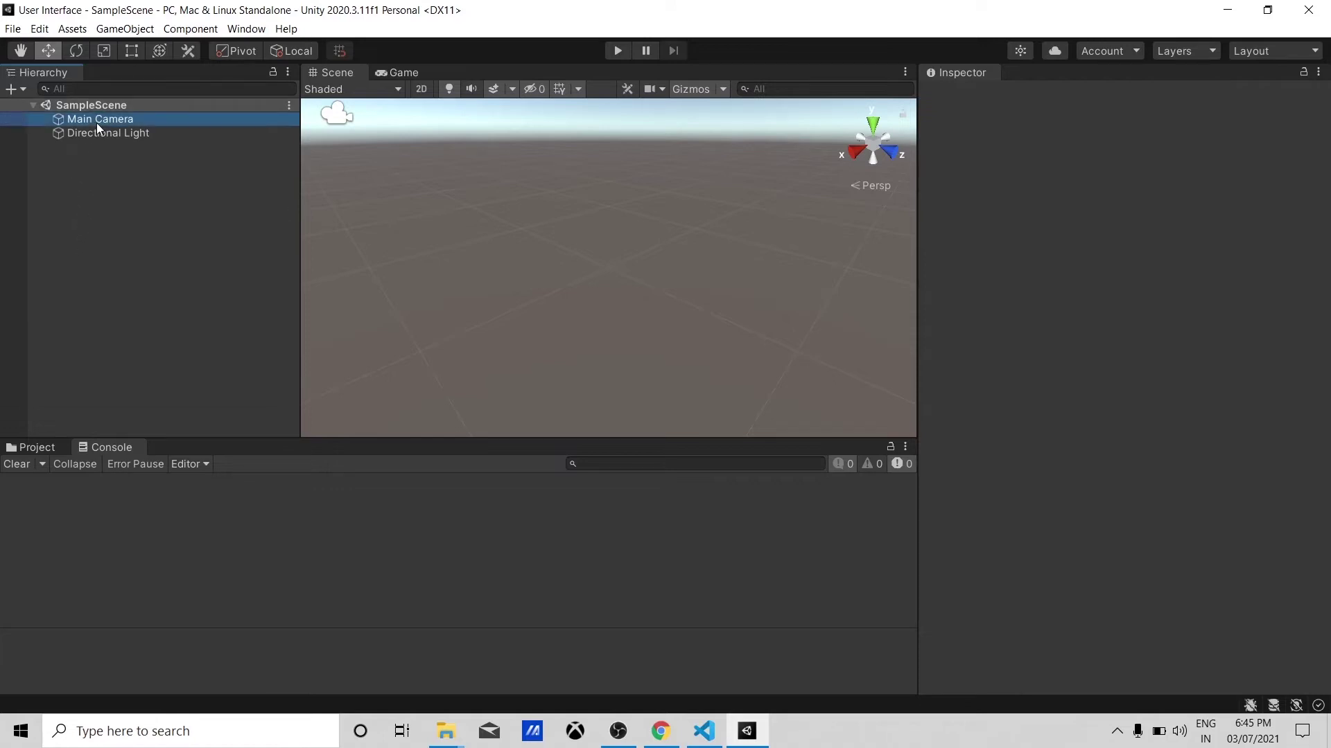
pyautogui.click(97, 132)
pyautogui.click(104, 185)
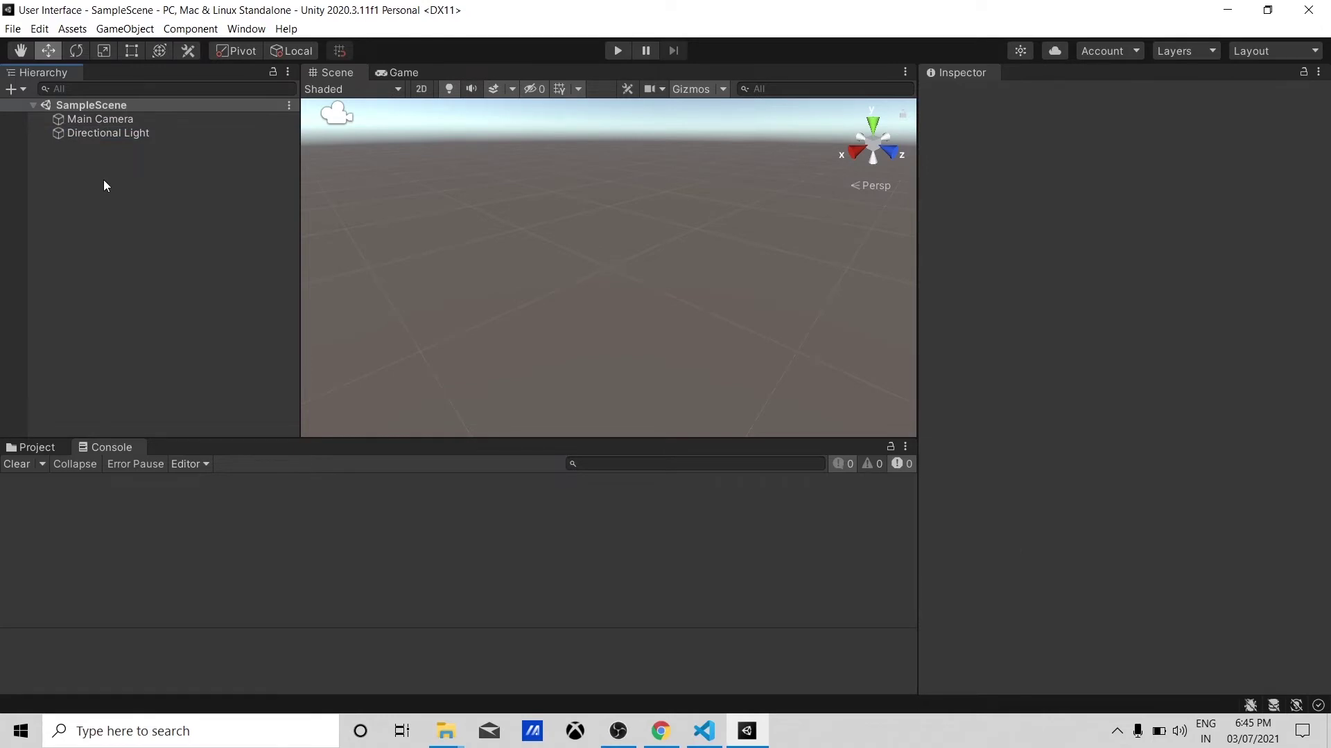
# Add a 3D cube to SampleScene and select it.
pyautogui.rightClick(104, 186)
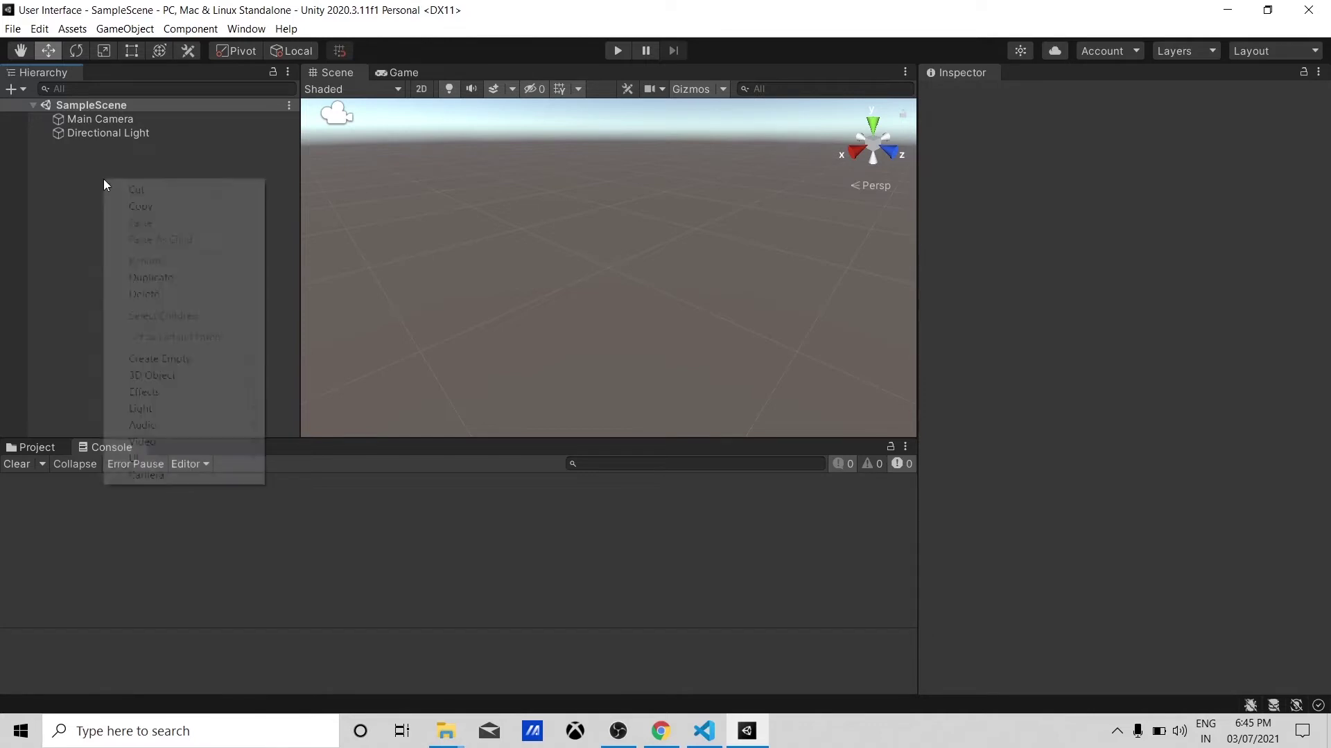
pyautogui.rightClick(45, 169)
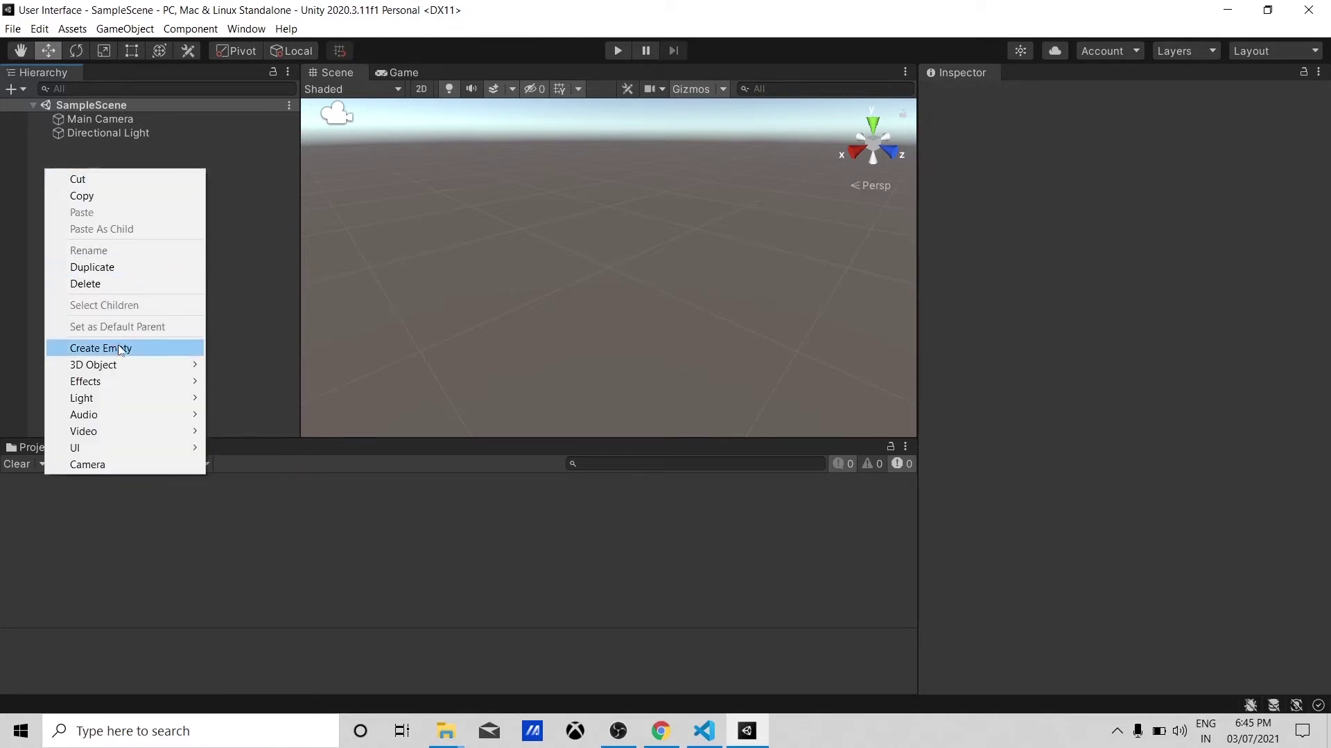
pyautogui.moveTo(166, 364)
pyautogui.click(233, 363)
pyautogui.click(155, 277)
pyautogui.click(69, 147)
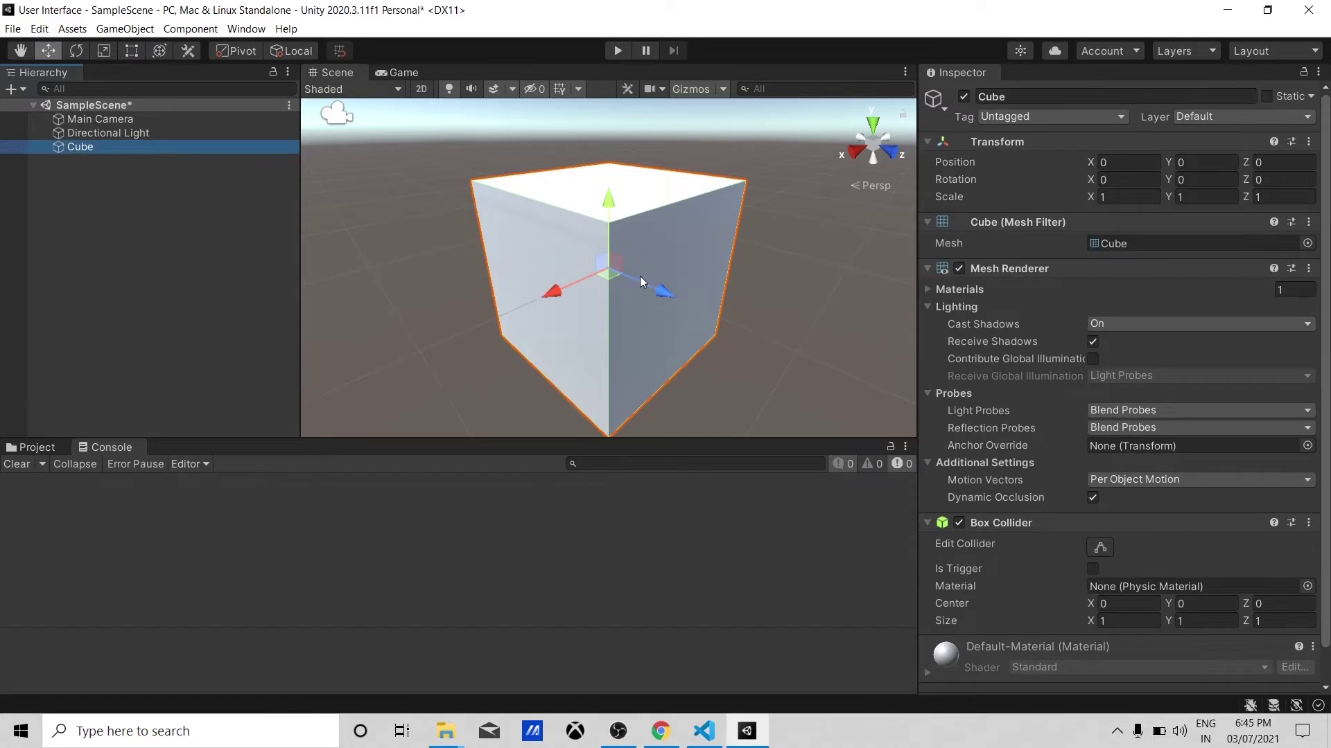
# Move the cube along the Z axis to about -1.03 and delete it from the scene.
pyautogui.hotkey('ctrl', 'z')
pyautogui.click(136, 147)
pyautogui.moveTo(665, 304); pyautogui.dragTo(572, 214)
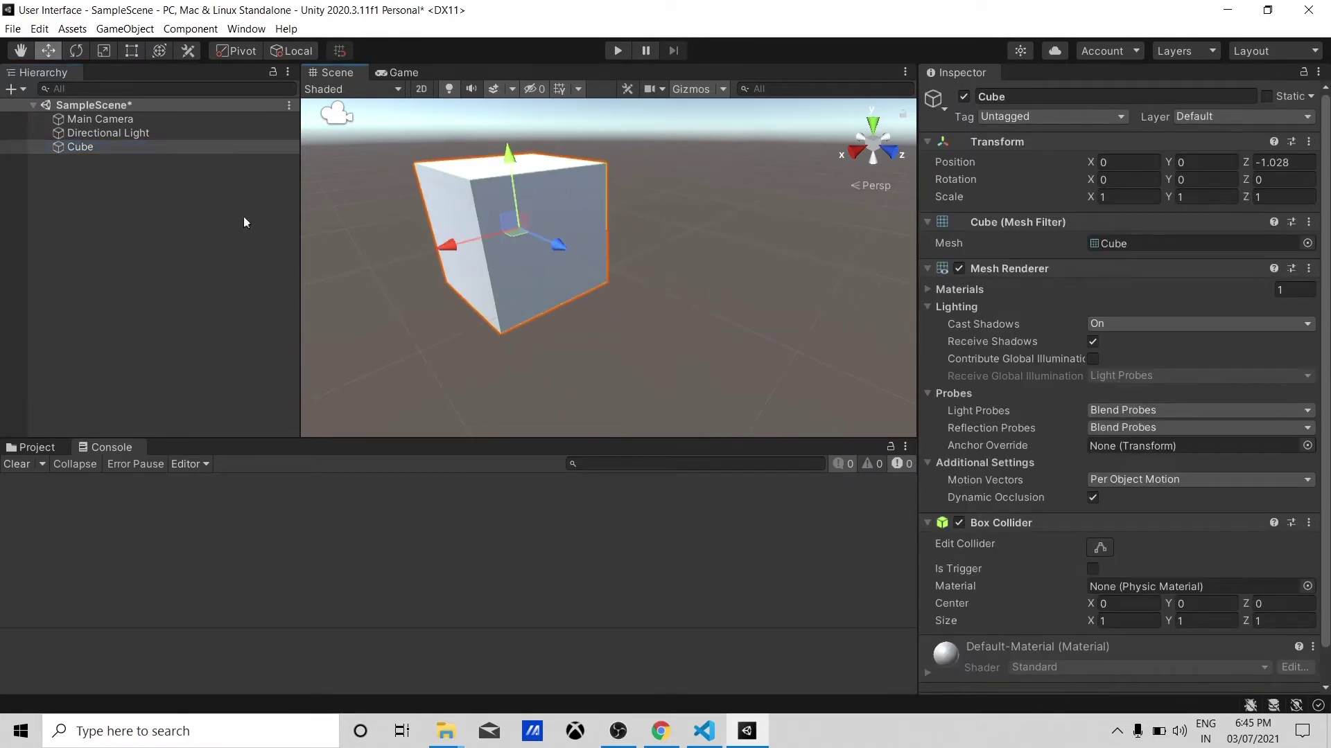
pyautogui.click(108, 149)
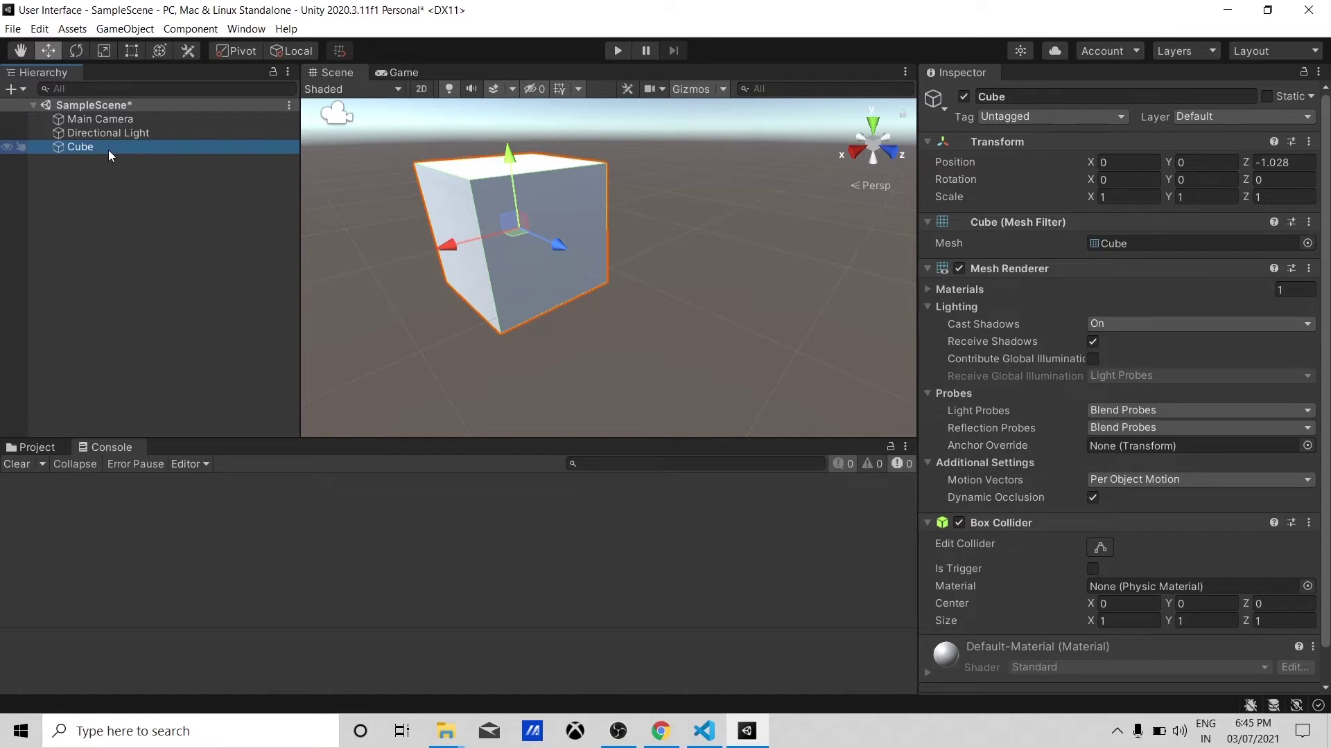
pyautogui.press('Delete')
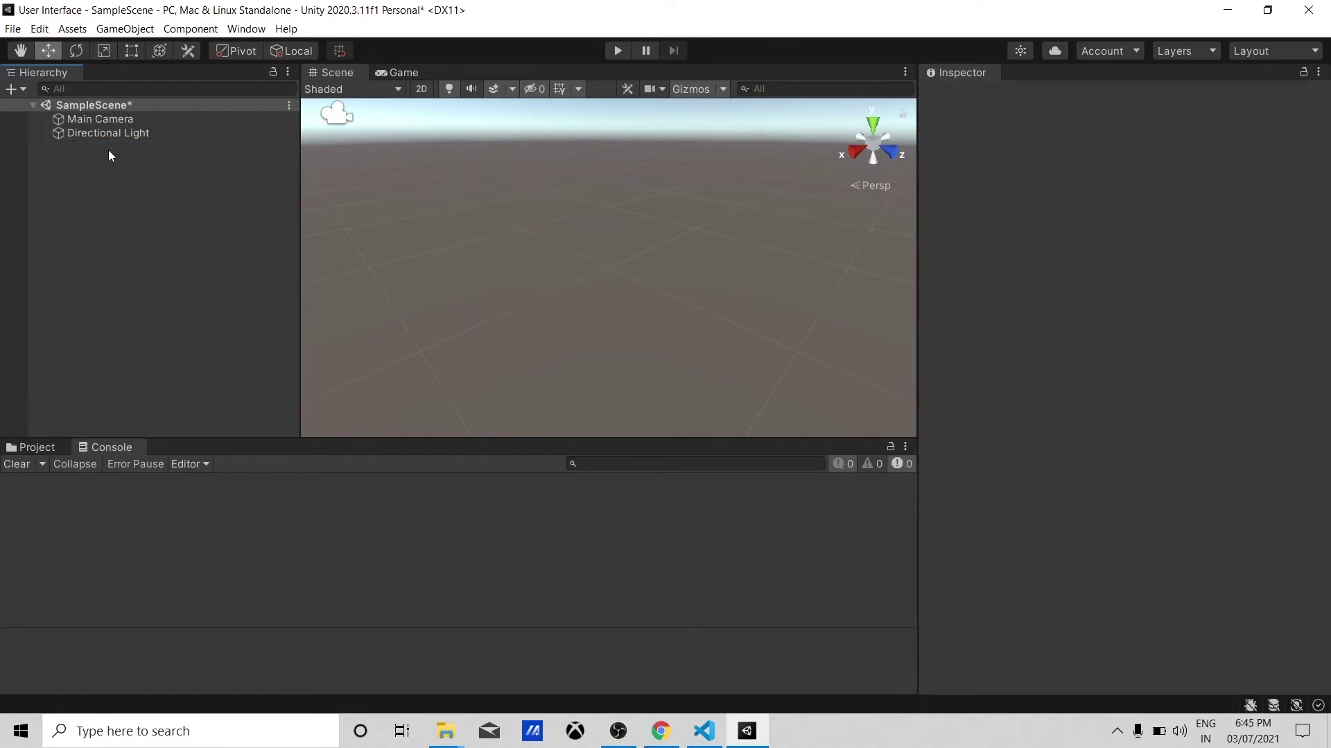
# Add a new 3D cube to SampleScene and move it along the Z axis to about -0.22.
pyautogui.rightClick(108, 149)
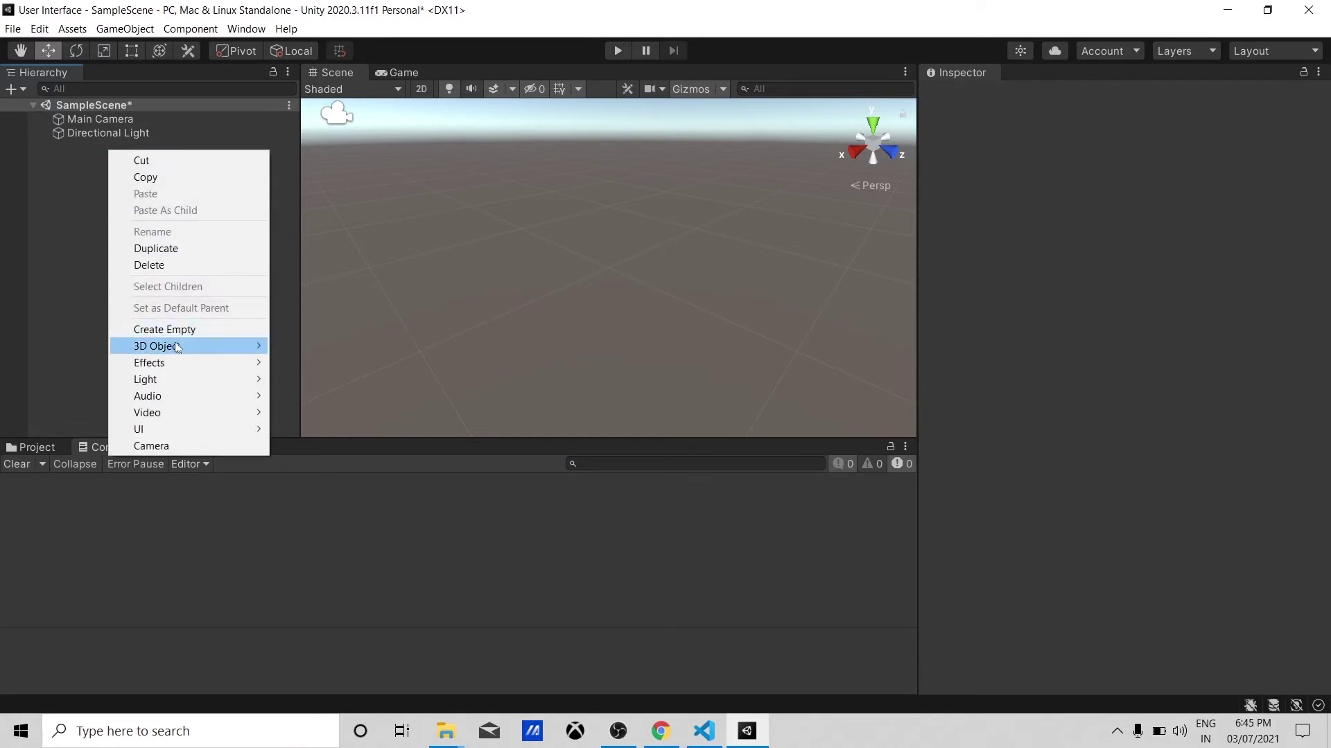
pyautogui.click(303, 346)
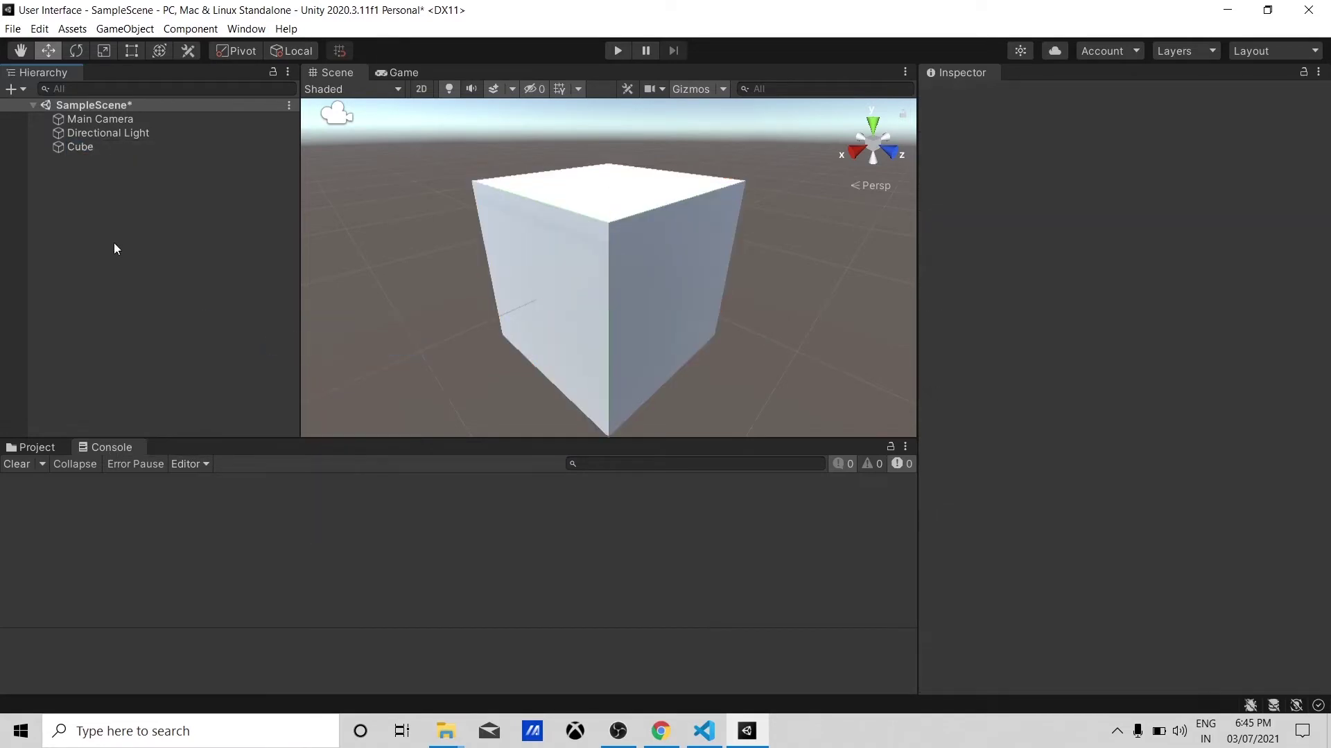
pyautogui.click(72, 138)
pyautogui.click(72, 147)
pyautogui.moveTo(673, 301); pyautogui.dragTo(629, 295)
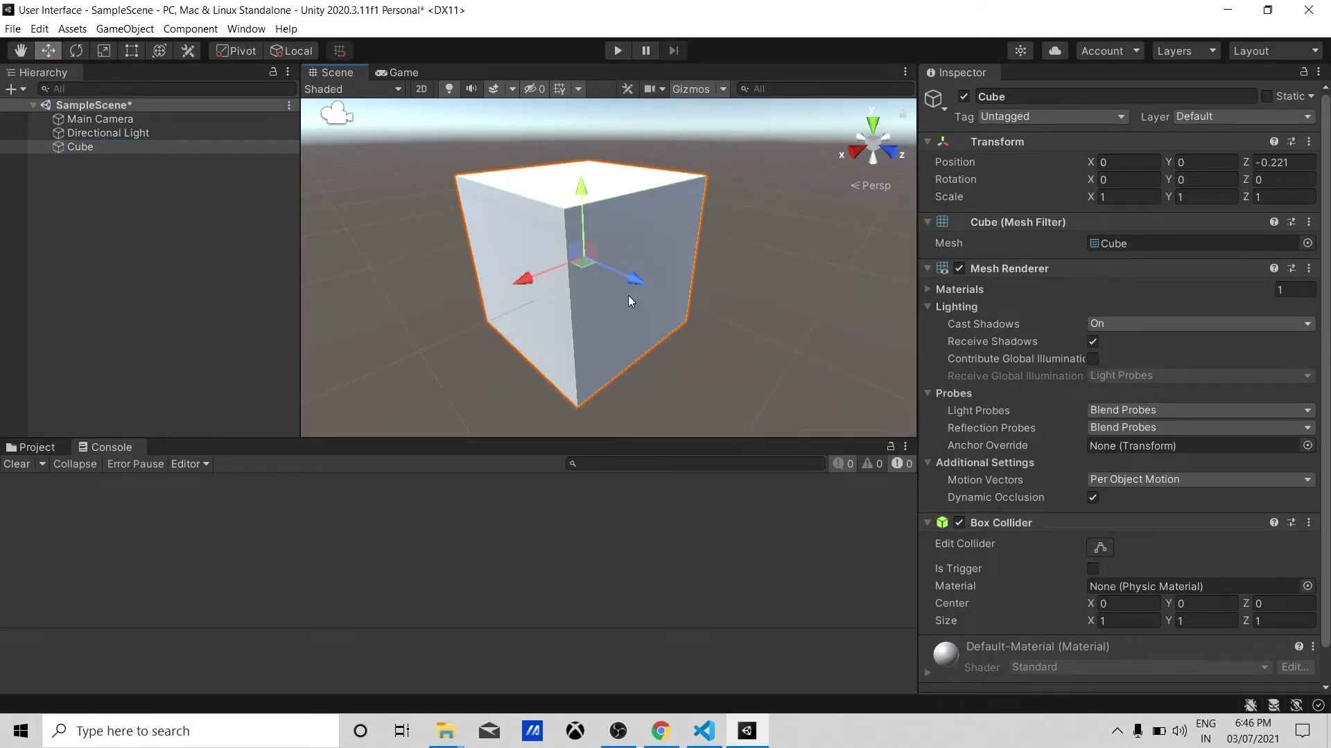
# Add a 3D sphere to SampleScene and raise it along the Y axis to about 0.13.
pyautogui.rightClick(185, 214)
pyautogui.click(58, 182)
pyautogui.rightClick(58, 182)
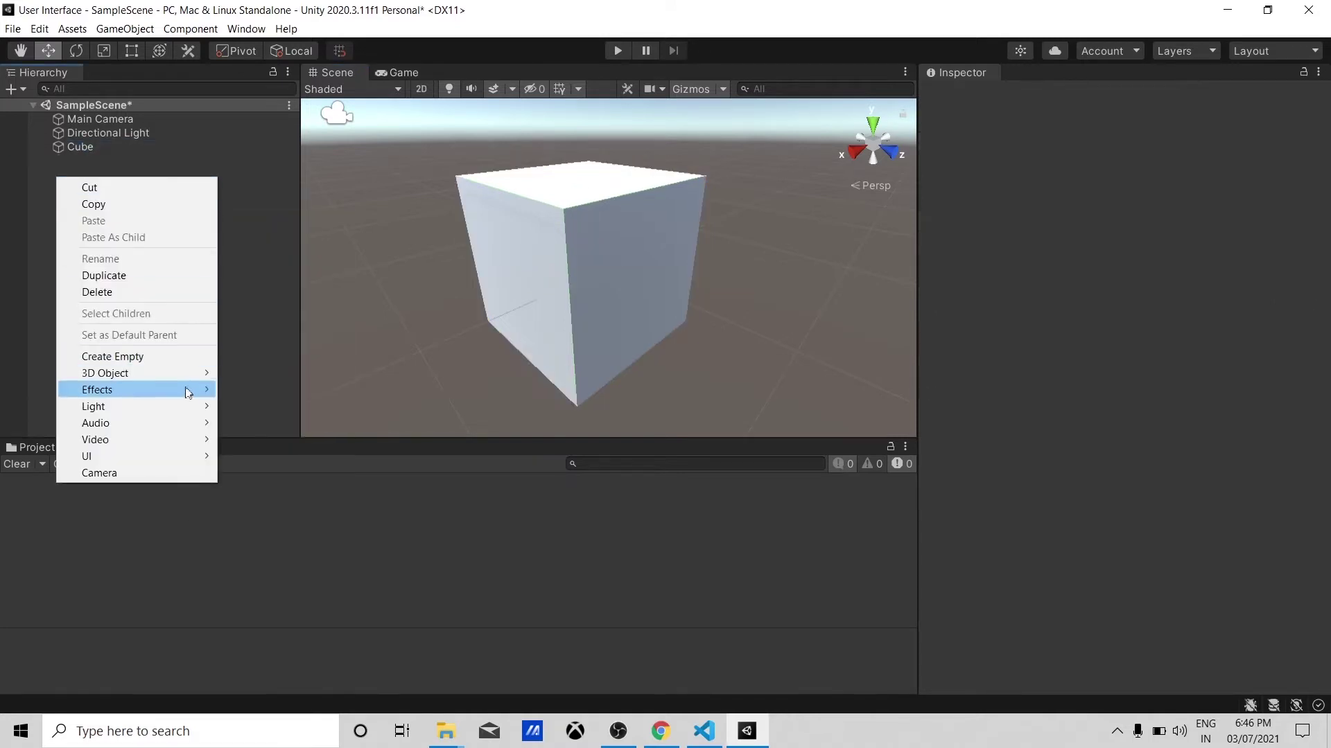
pyautogui.moveTo(202, 373)
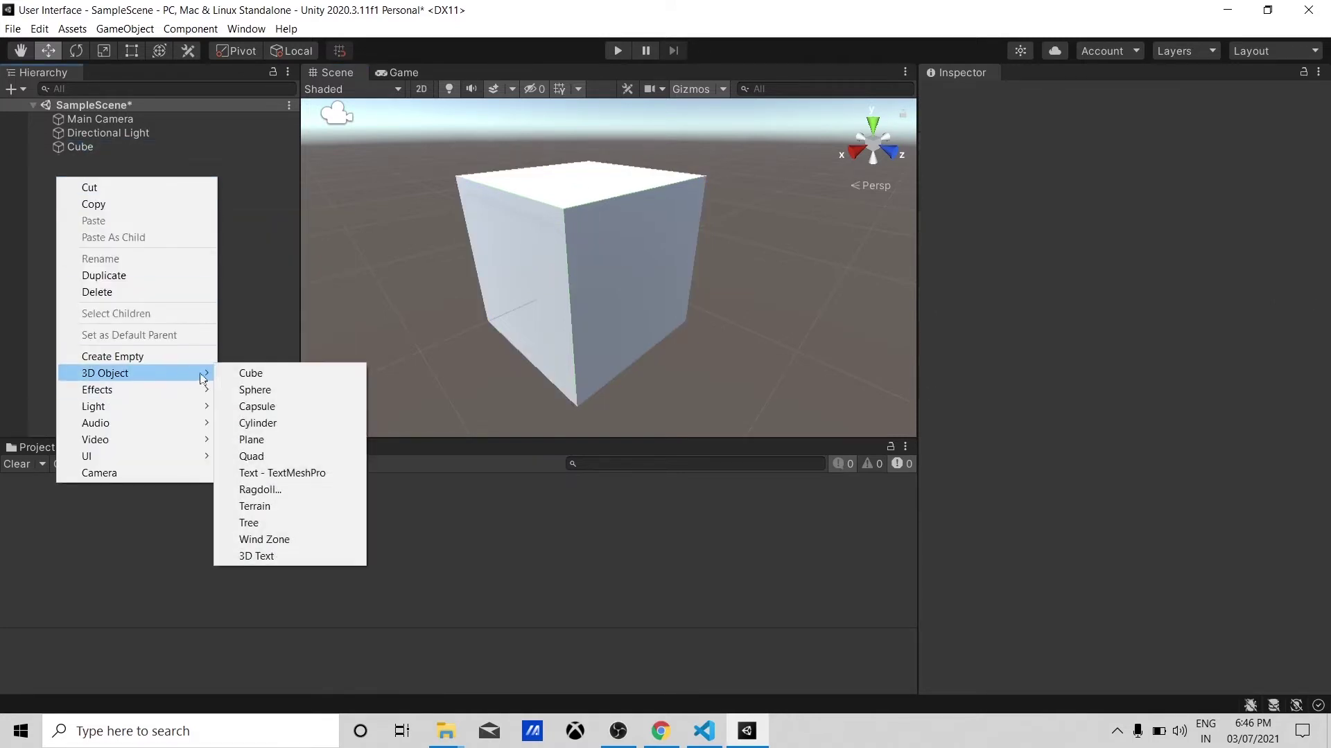
pyautogui.click(264, 391)
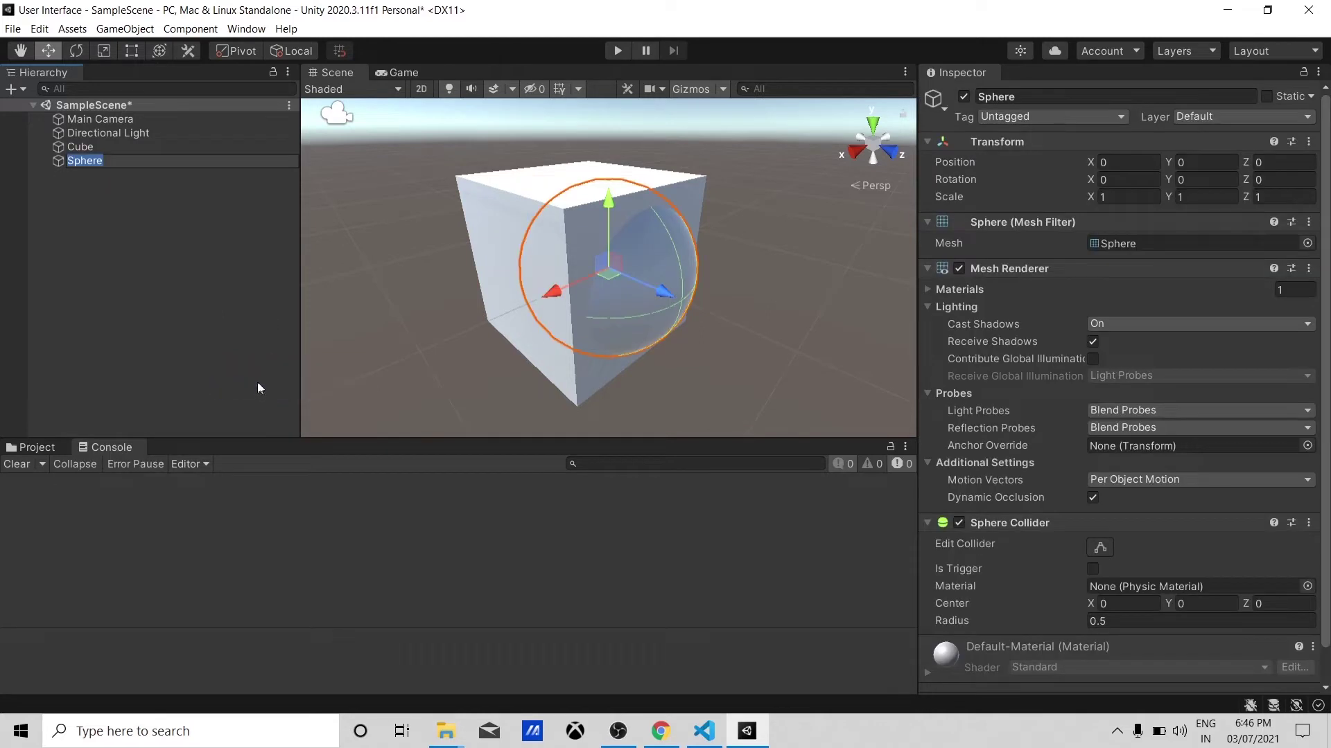
pyautogui.moveTo(566, 271); pyautogui.dragTo(598, 341, button='middle')
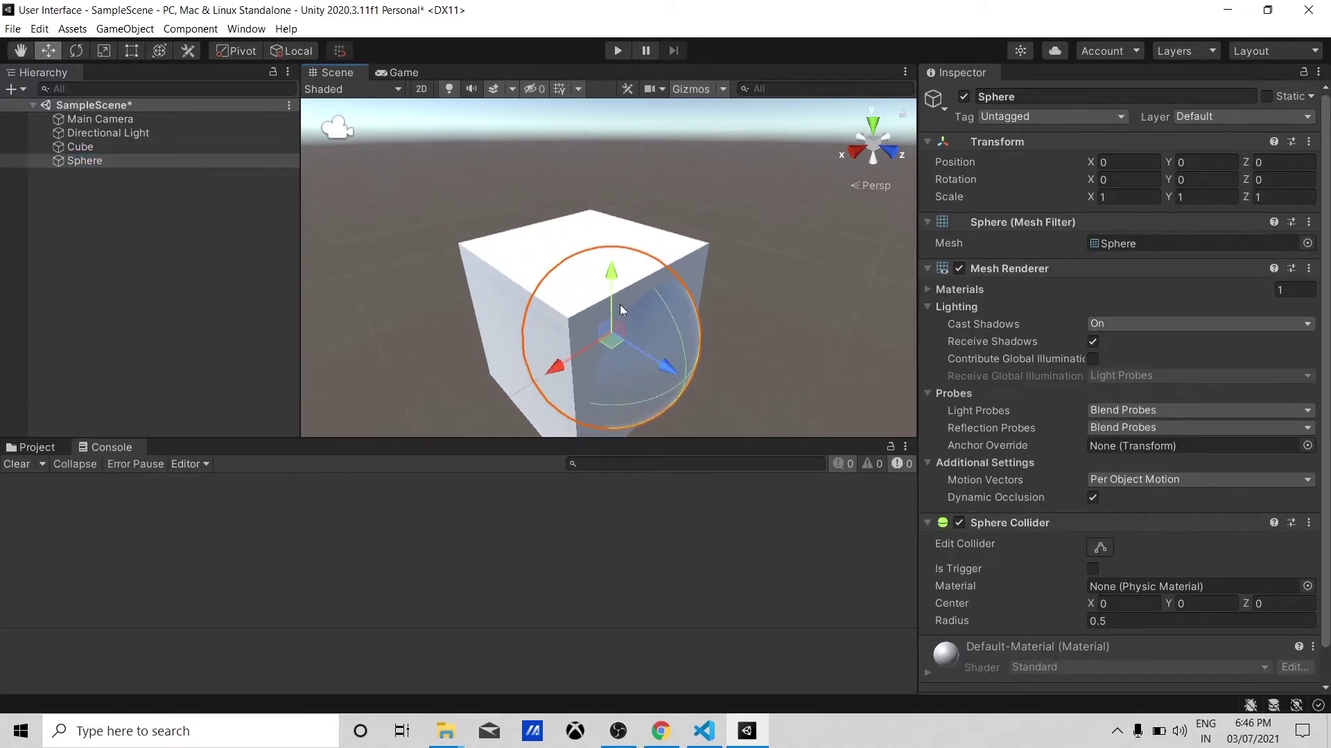
pyautogui.scroll(-2, 620, 309)
pyautogui.click(98, 223)
pyautogui.click(78, 161)
pyautogui.moveTo(611, 255)
pyautogui.mouseDown()
pyautogui.moveTo(613, 142)
pyautogui.moveTo(618, 240)
pyautogui.mouseUp()
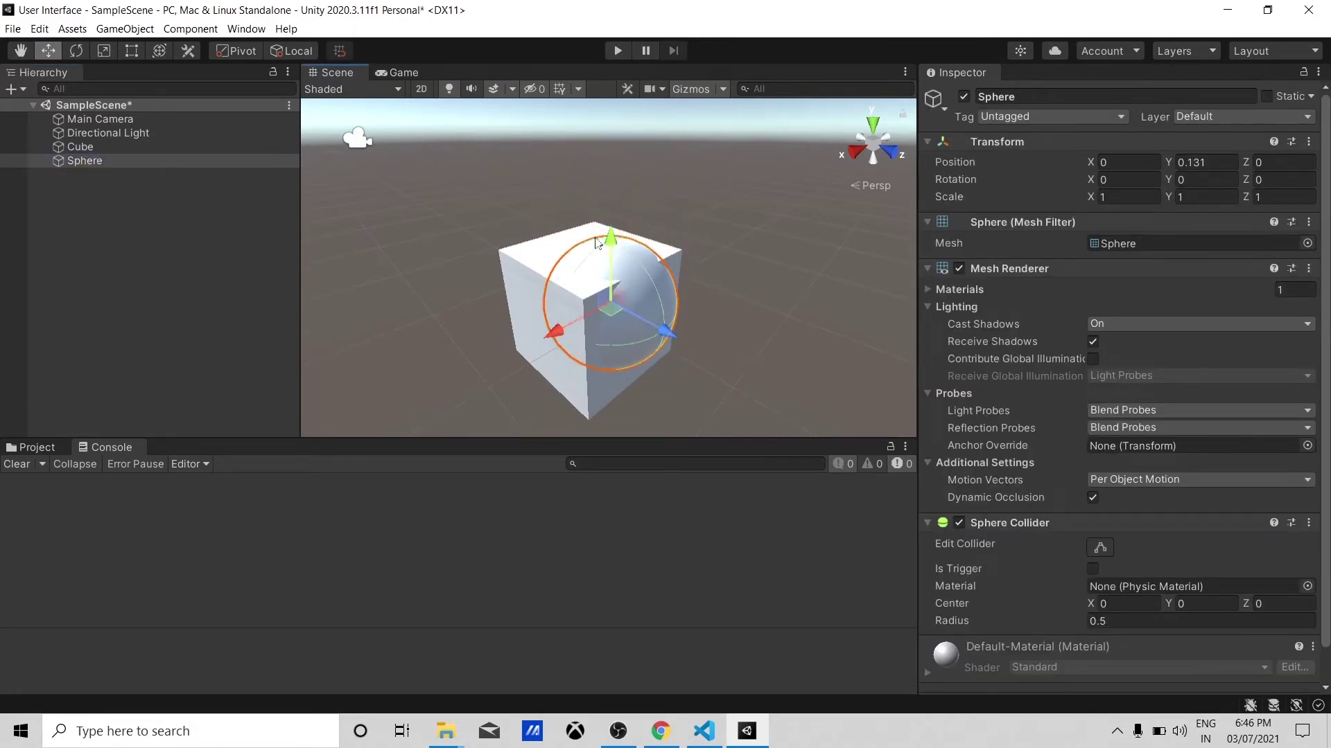
pyautogui.click(197, 242)
# Reorder Main Camera below Sphere in the Hierarchy and save the scene.
pyautogui.moveTo(77, 167)
pyautogui.mouseDown()
pyautogui.moveTo(85, 119)
pyautogui.moveTo(85, 165)
pyautogui.mouseUp()
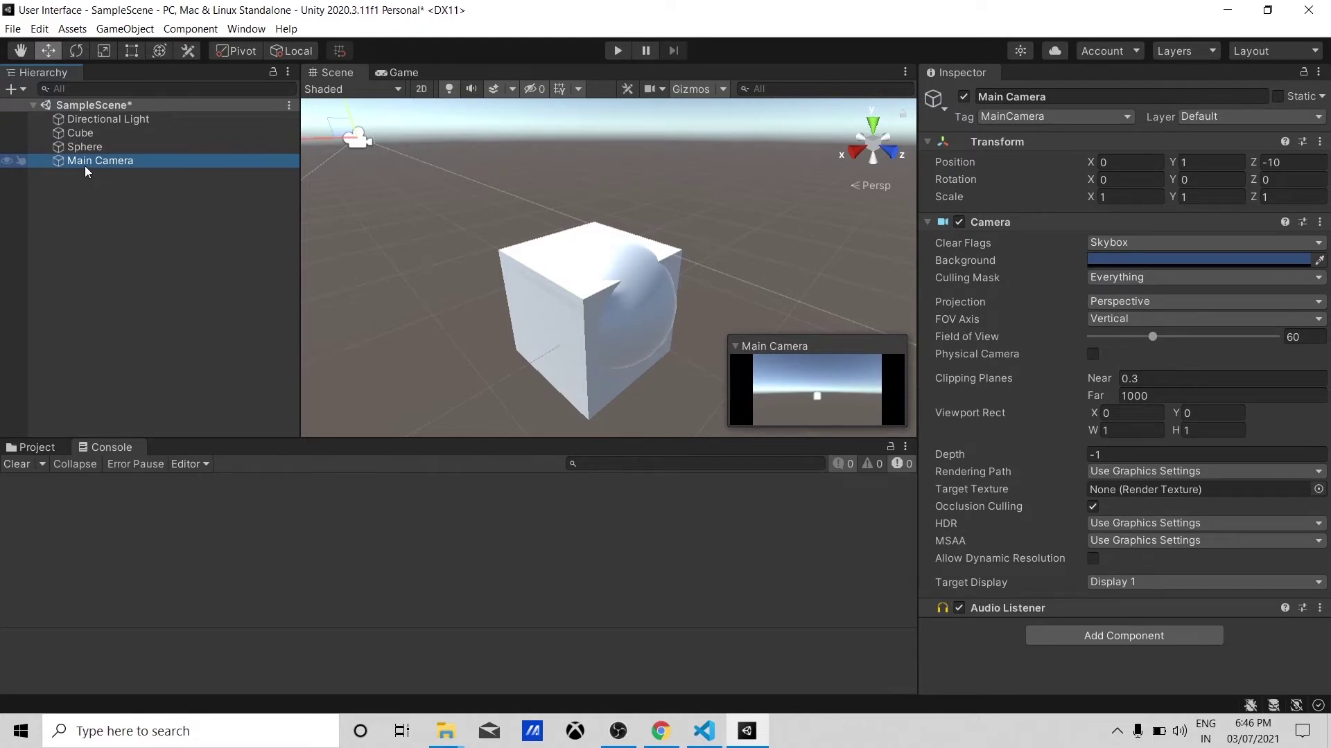
pyautogui.click(53, 198)
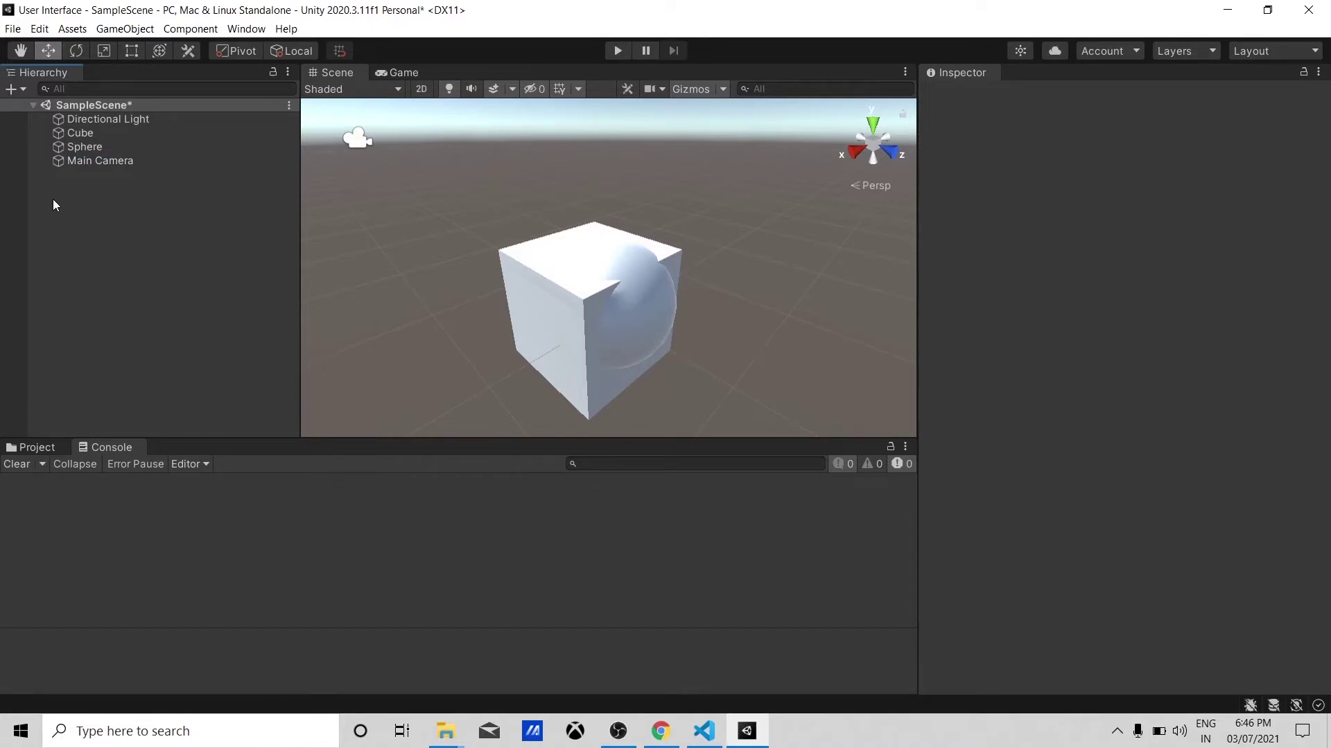
pyautogui.hotkey('ctrl', 's')
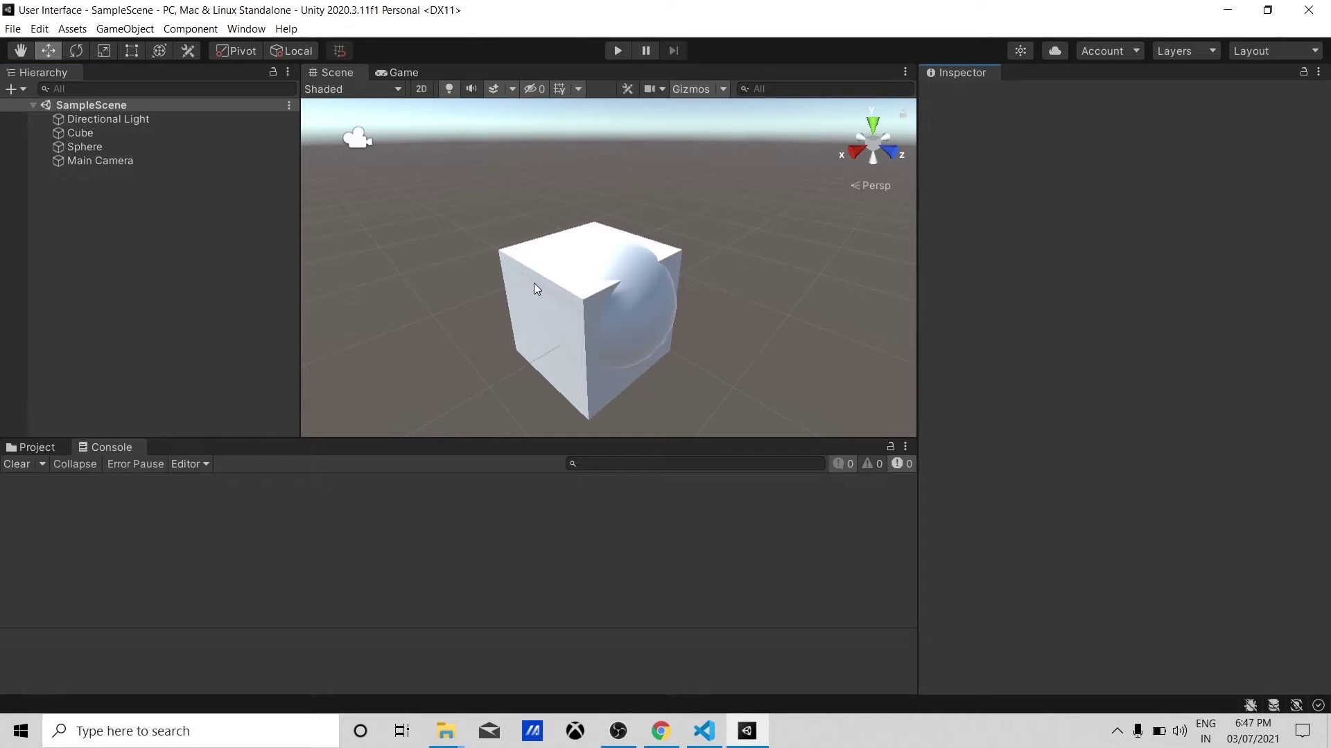
# Reorder the editor views so that Scene comes after Game.
pyautogui.moveTo(335, 72); pyautogui.dragTo(399, 65)
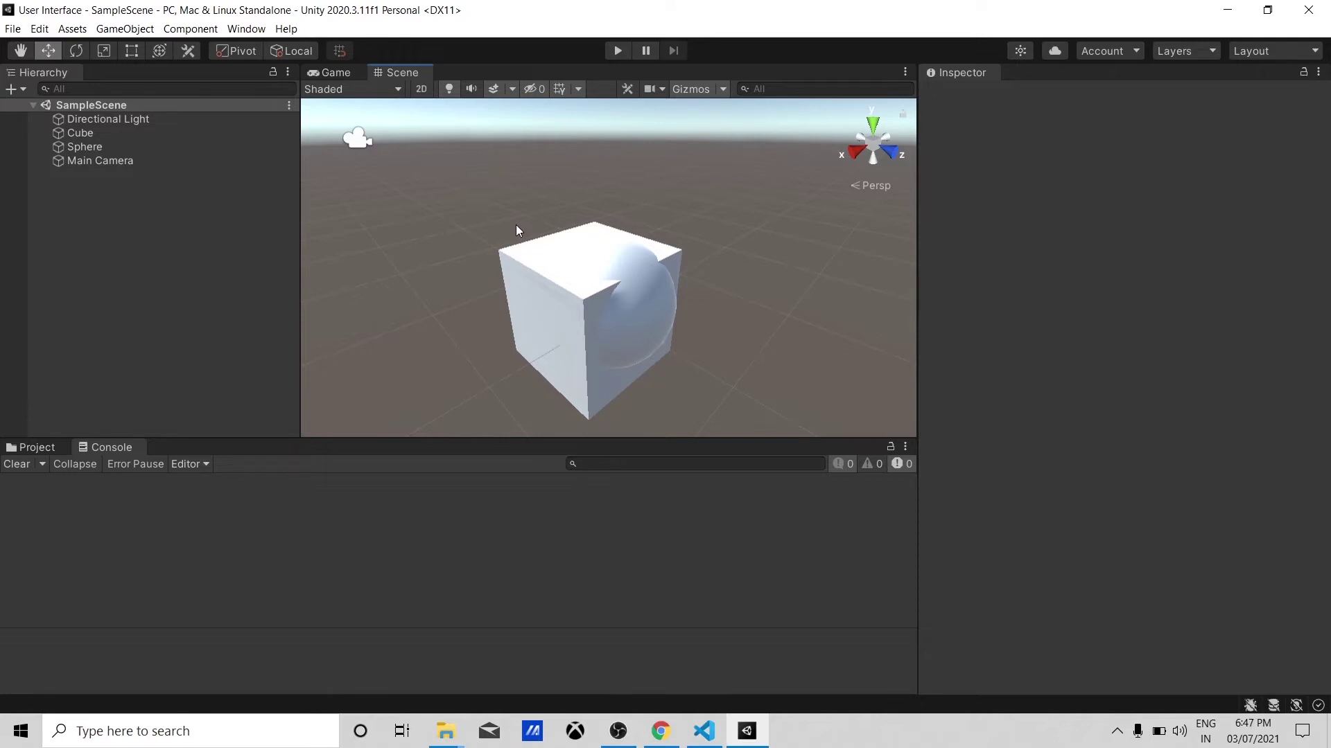
# Move the sphere along the Z axis to about -1.65, out of the cube.
pyautogui.click(185, 145)
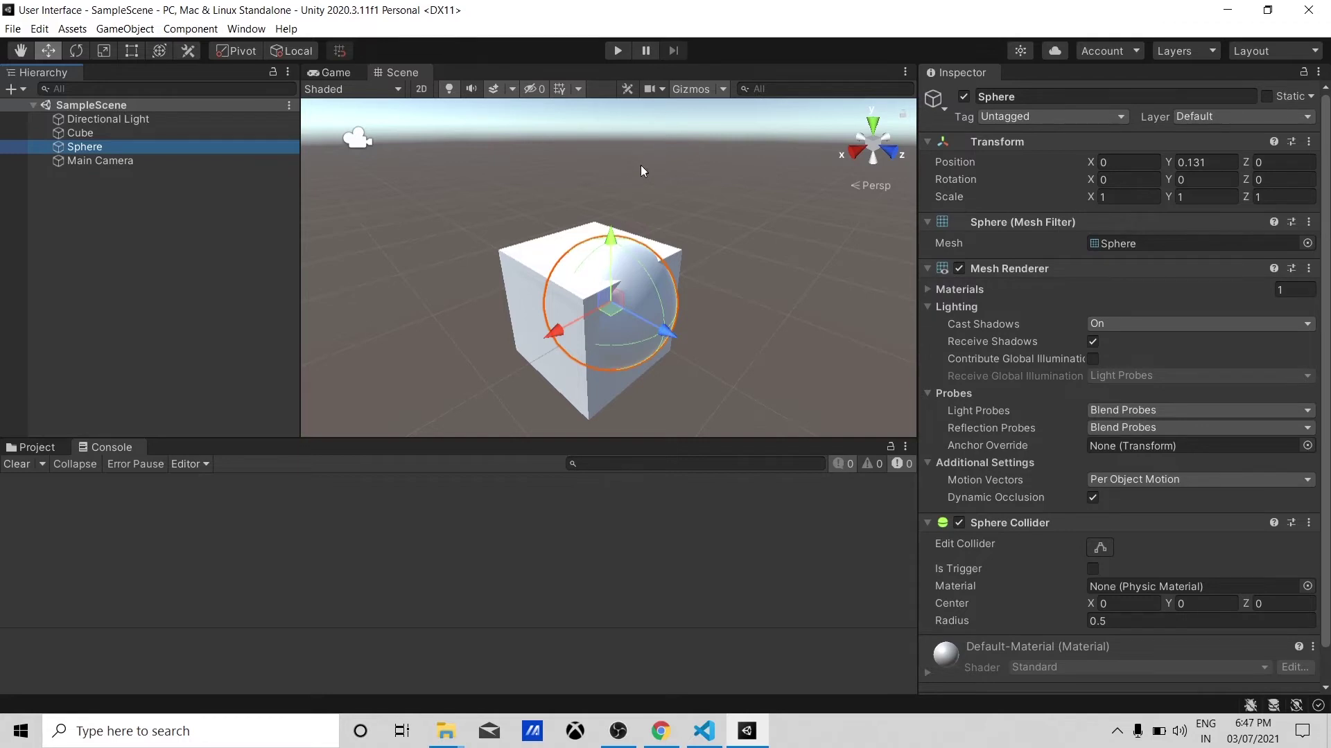
pyautogui.scroll(-3, 686, 271)
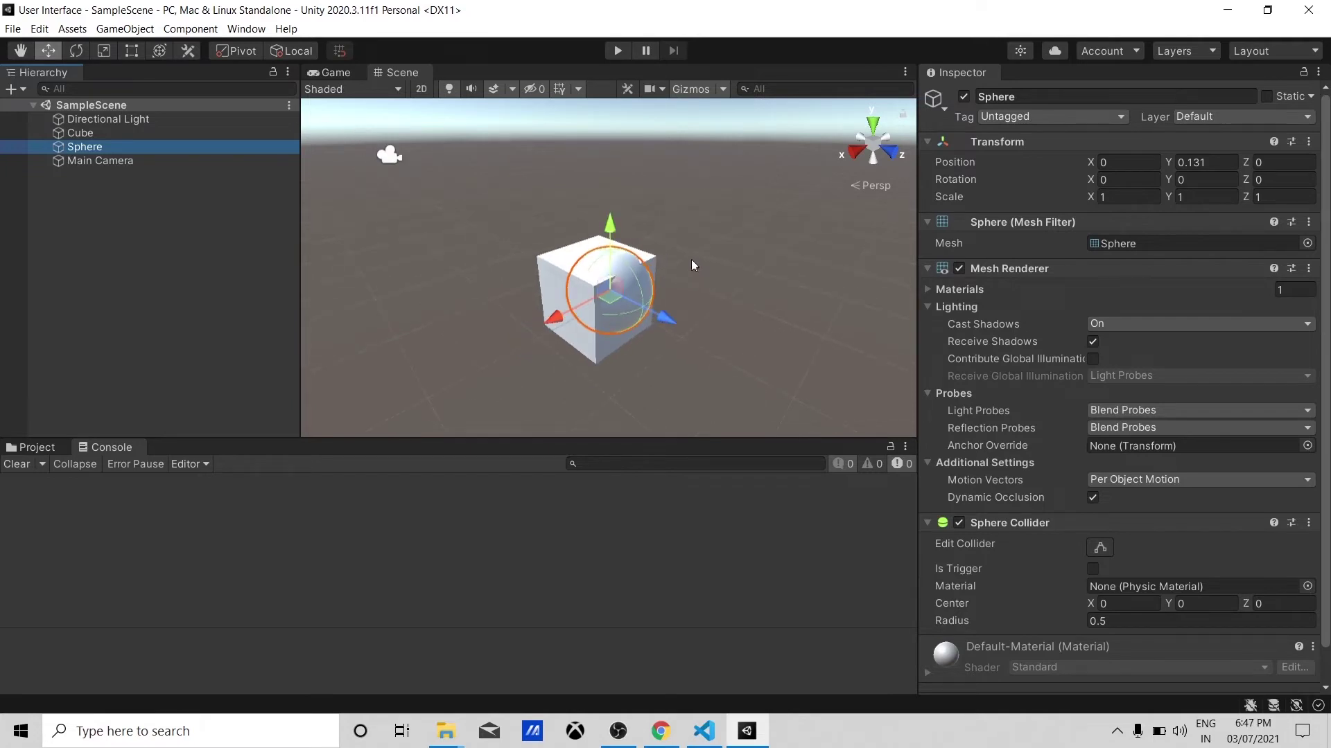
pyautogui.scroll(-2, 691, 261)
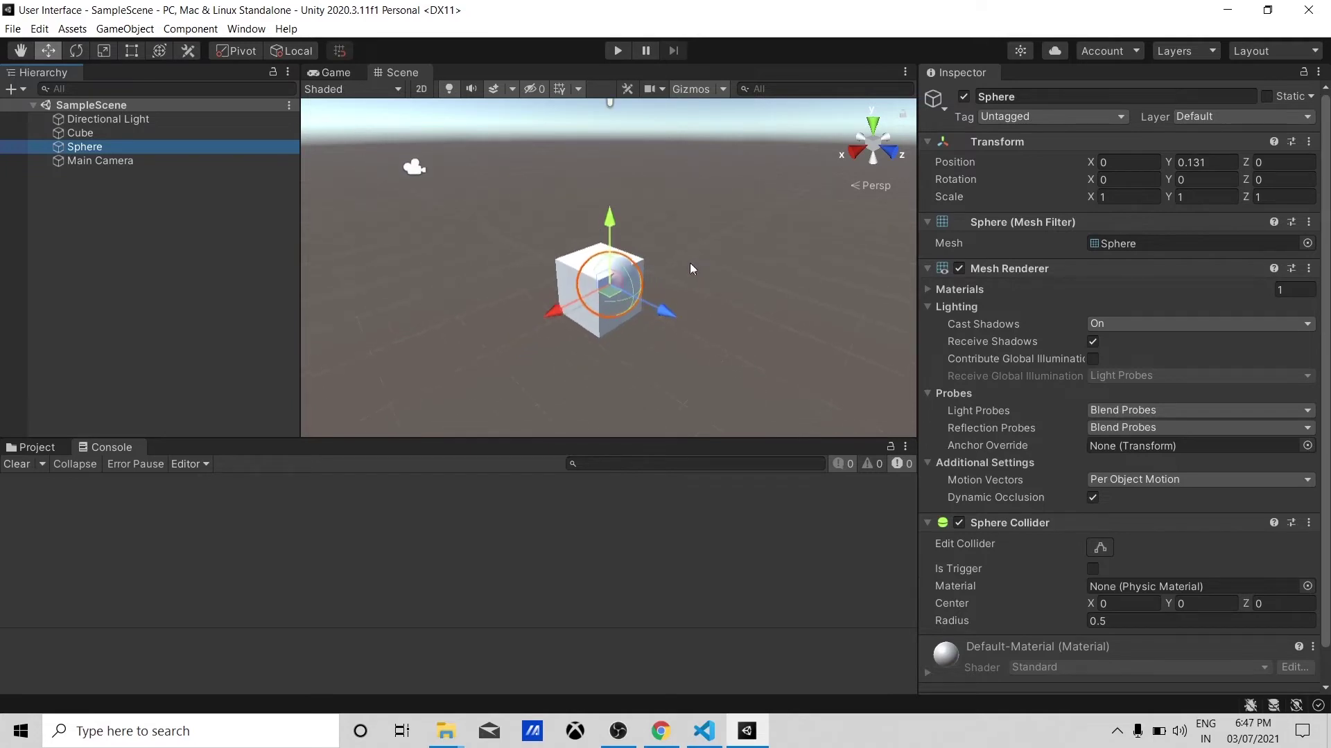
pyautogui.click(101, 135)
pyautogui.moveTo(663, 311); pyautogui.dragTo(613, 310)
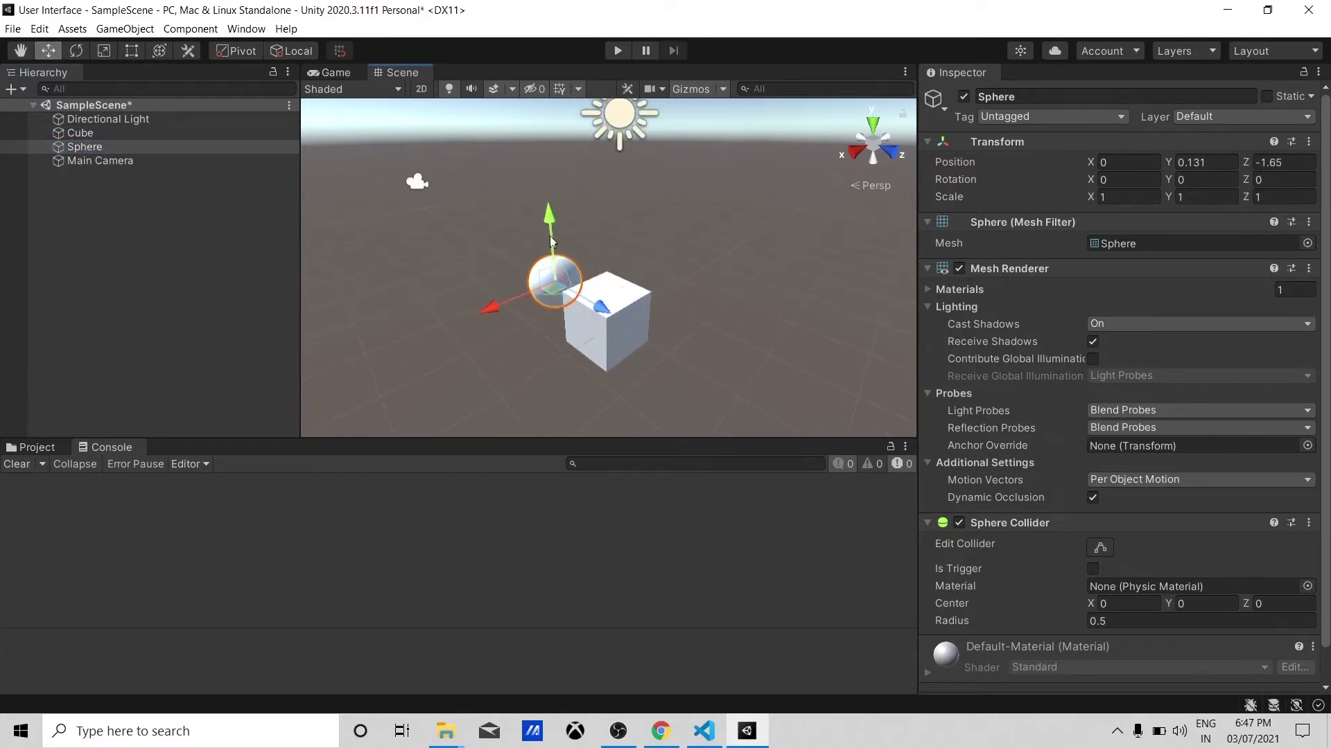
pyautogui.click(550, 164)
# Move the cube to about 1.11 on the Y axis and about -4.39 on the Z axis.
pyautogui.click(82, 133)
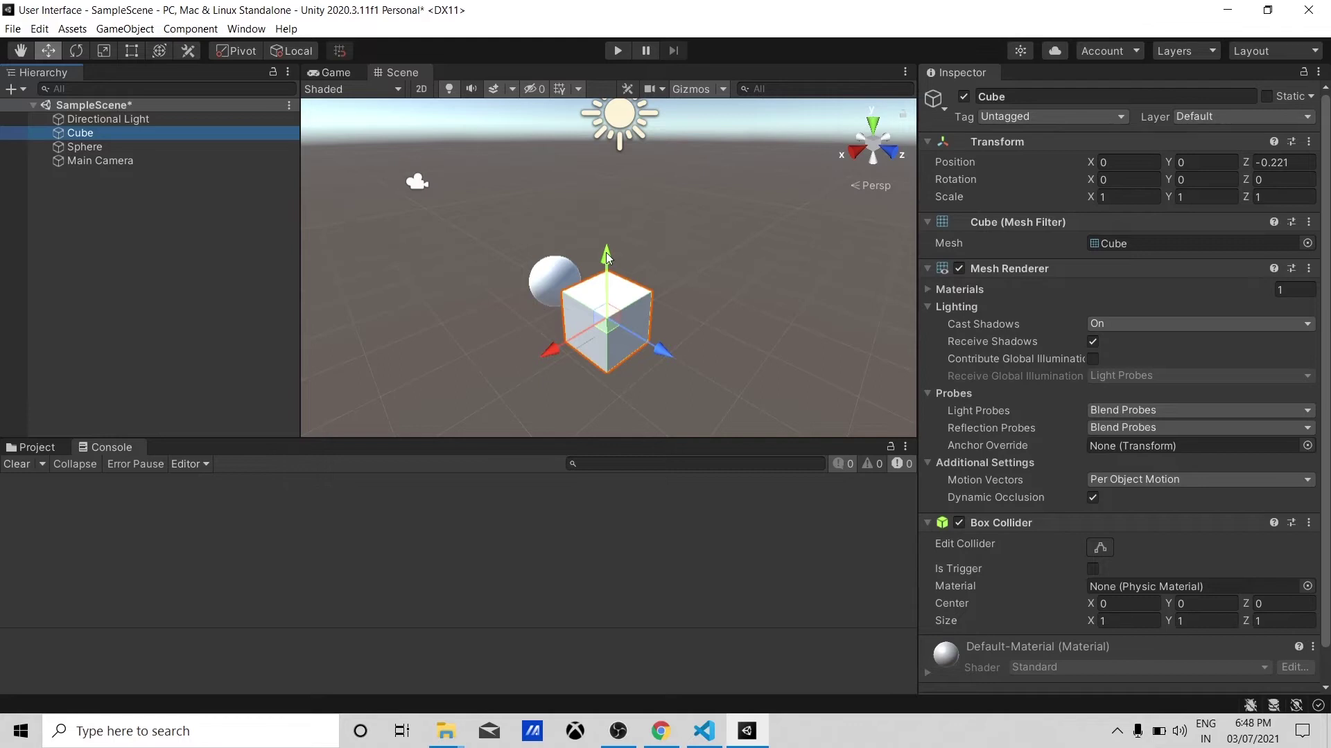
pyautogui.moveTo(607, 257); pyautogui.dragTo(610, 190)
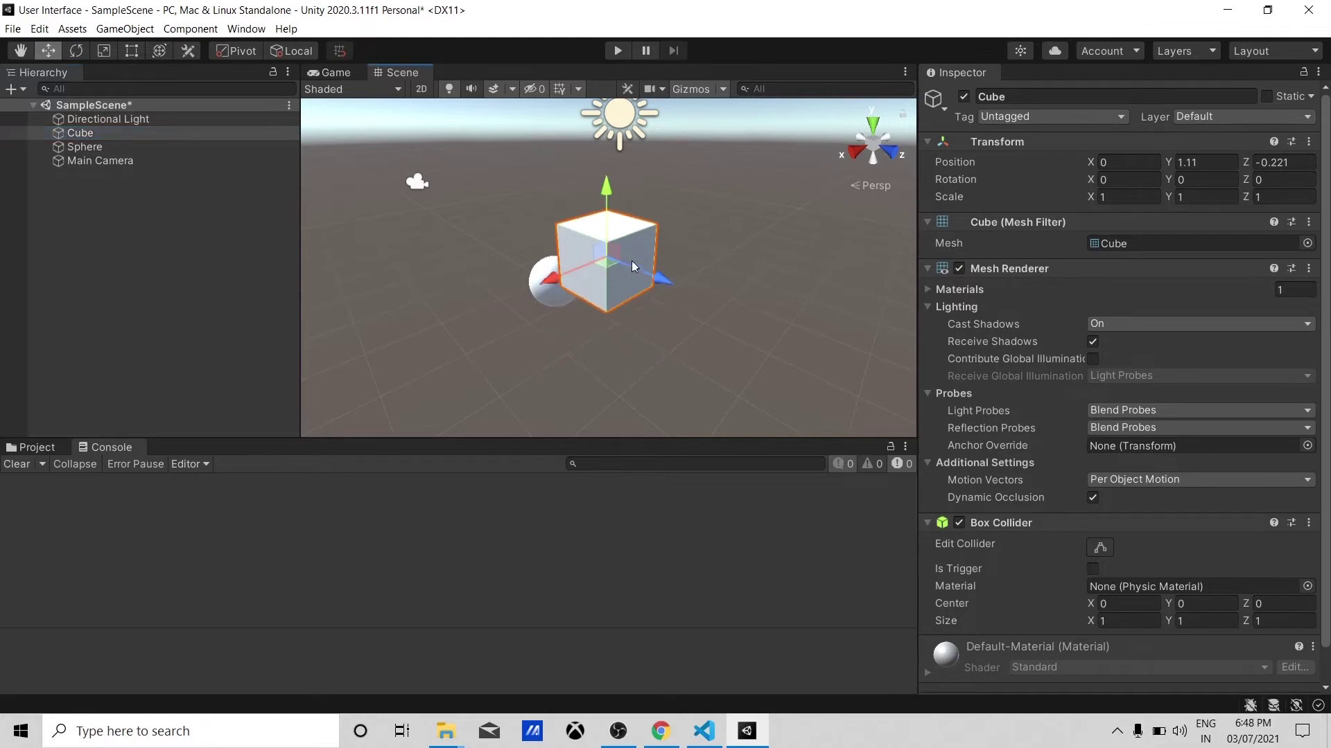
pyautogui.moveTo(639, 277); pyautogui.dragTo(514, 224)
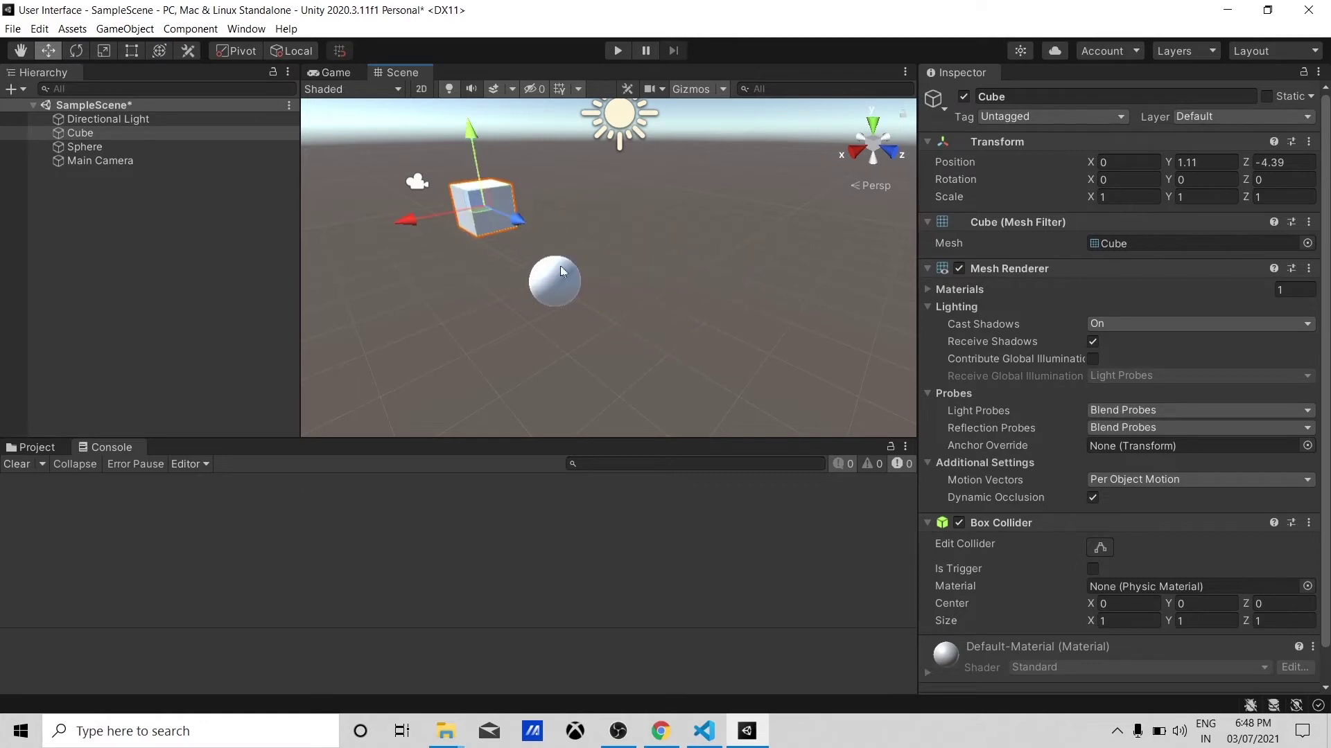
# Move the sphere to about 0.92 on the Y axis and about -2.66 on the Z axis.
pyautogui.click(86, 147)
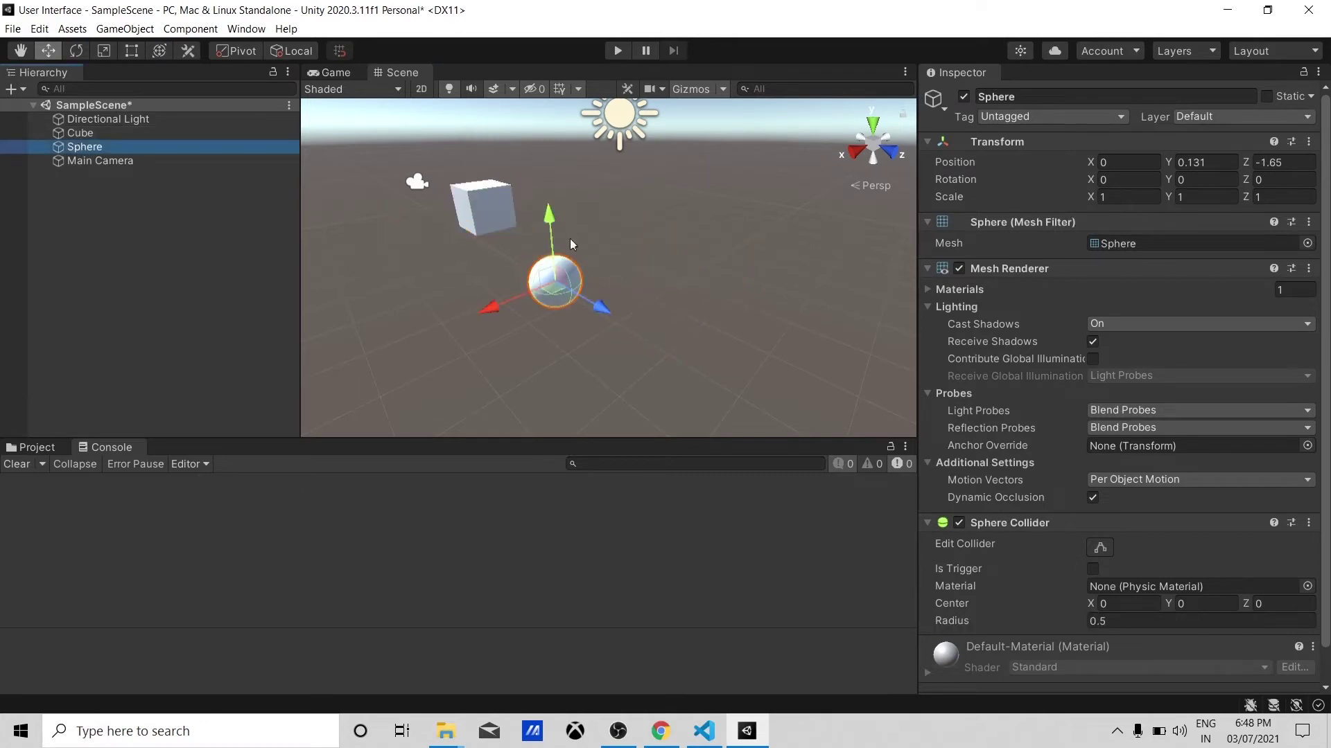
pyautogui.moveTo(552, 212); pyautogui.dragTo(552, 169)
pyautogui.moveTo(580, 210); pyautogui.dragTo(704, 315, button='middle')
pyautogui.keyDown('alt'); pyautogui.moveTo(675, 250); pyautogui.dragTo(776, 342); pyautogui.keyUp('alt')
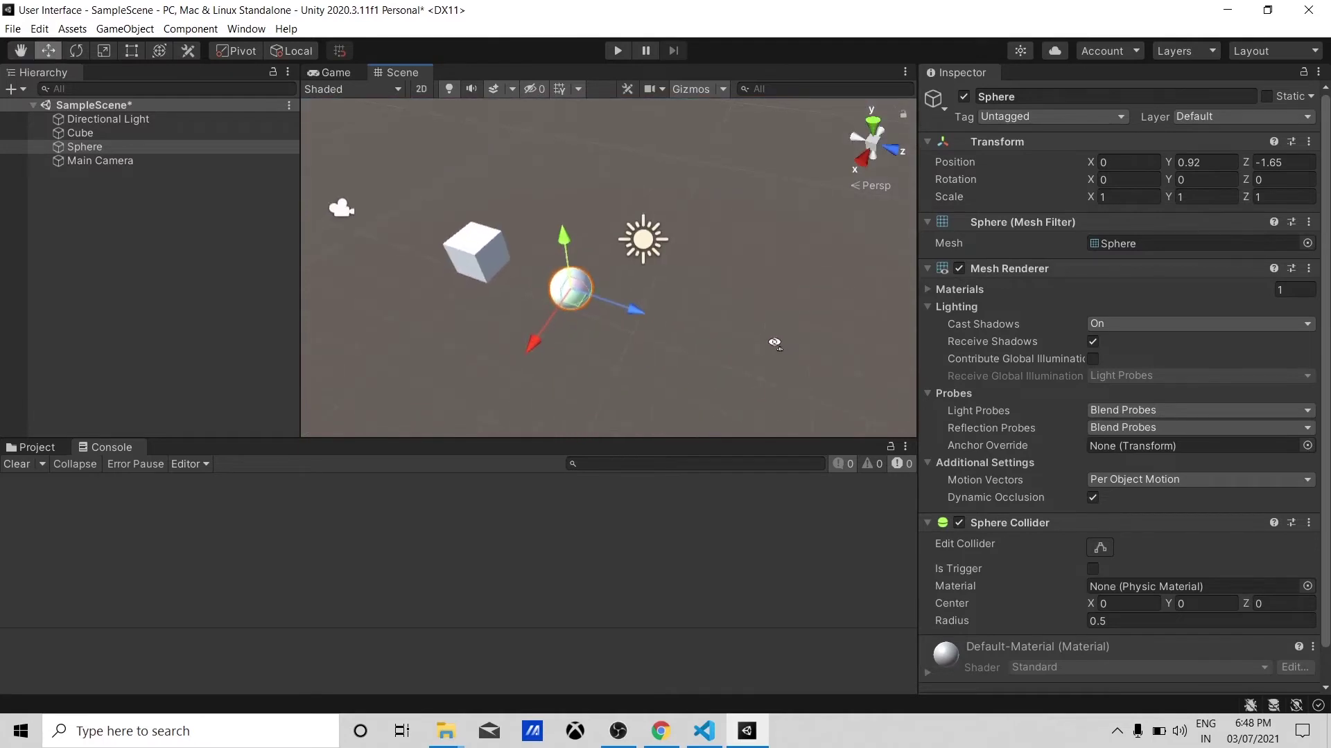
pyautogui.moveTo(641, 311); pyautogui.dragTo(602, 272)
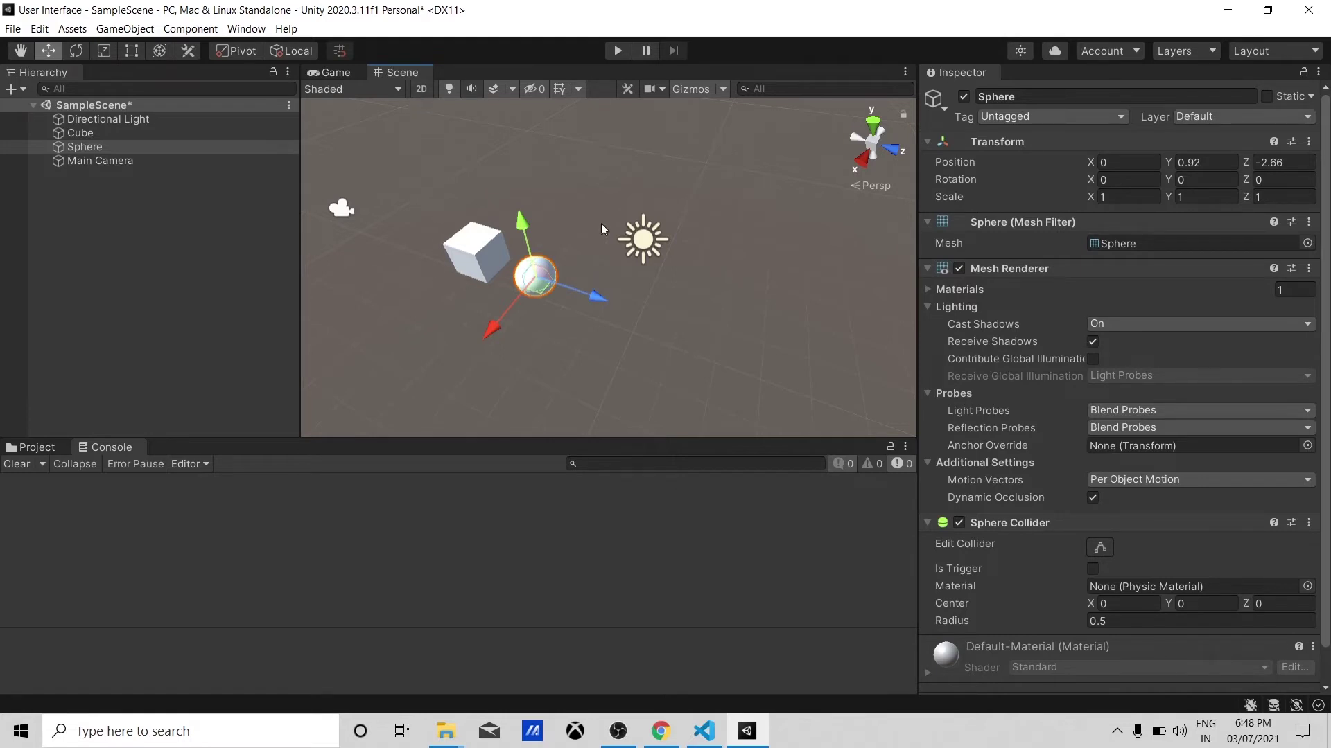
# Compare the Scene's 2D and 3D views, ending in 3D.
pyautogui.click(422, 92)
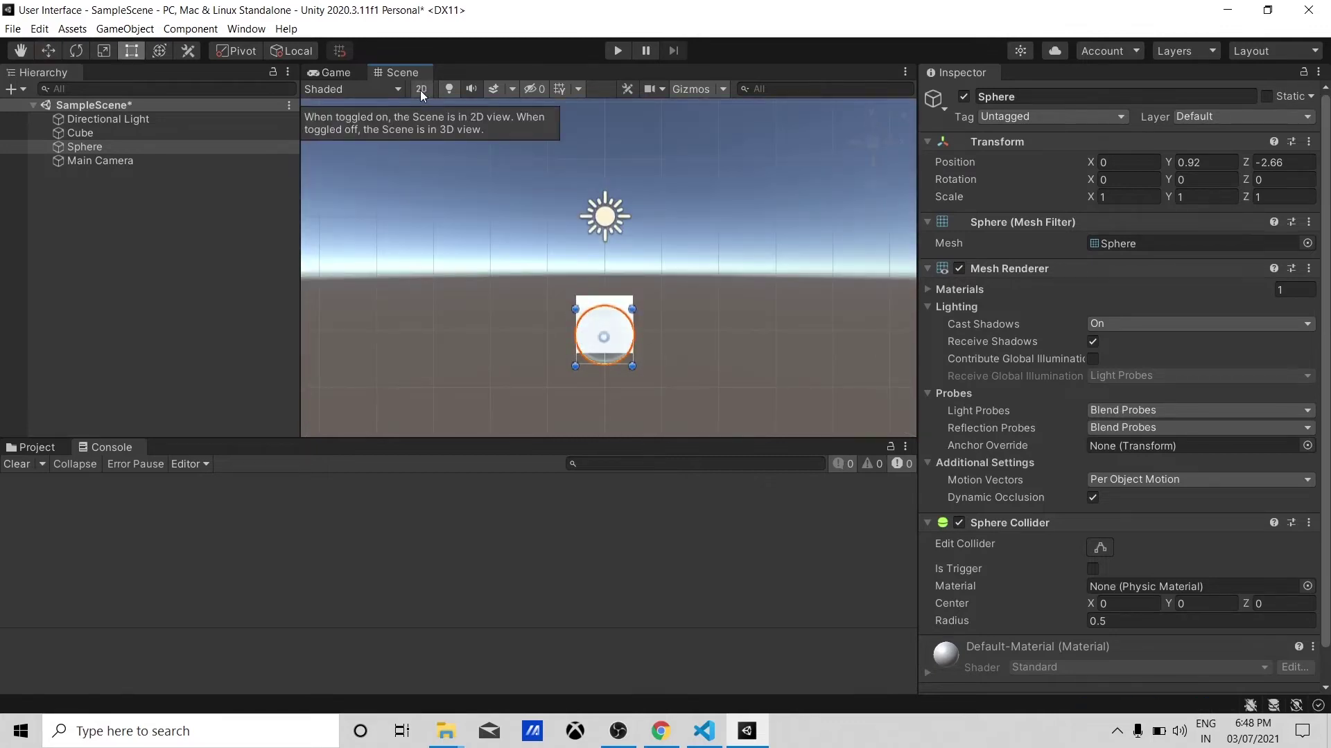
pyautogui.click(421, 91)
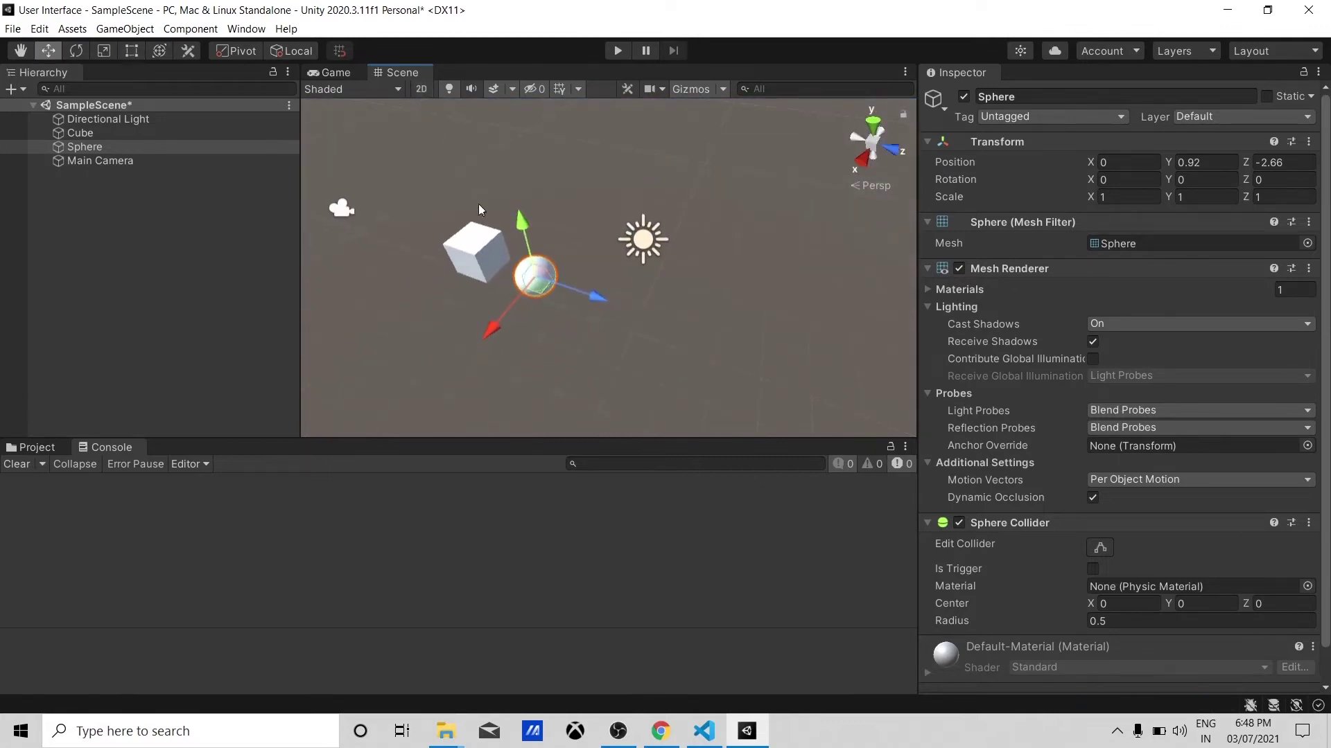
pyautogui.click(421, 91)
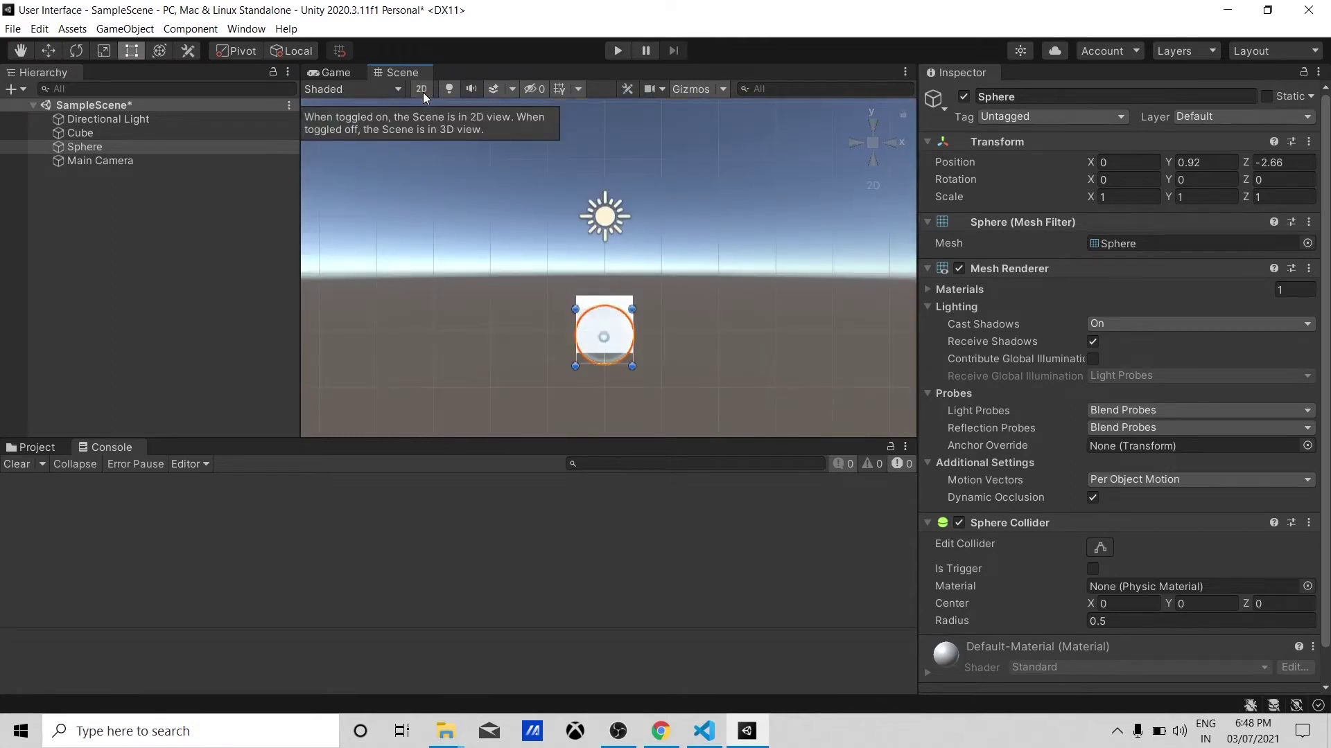
pyautogui.moveTo(686, 314); pyautogui.dragTo(830, 287, button='middle')
pyautogui.click(420, 92)
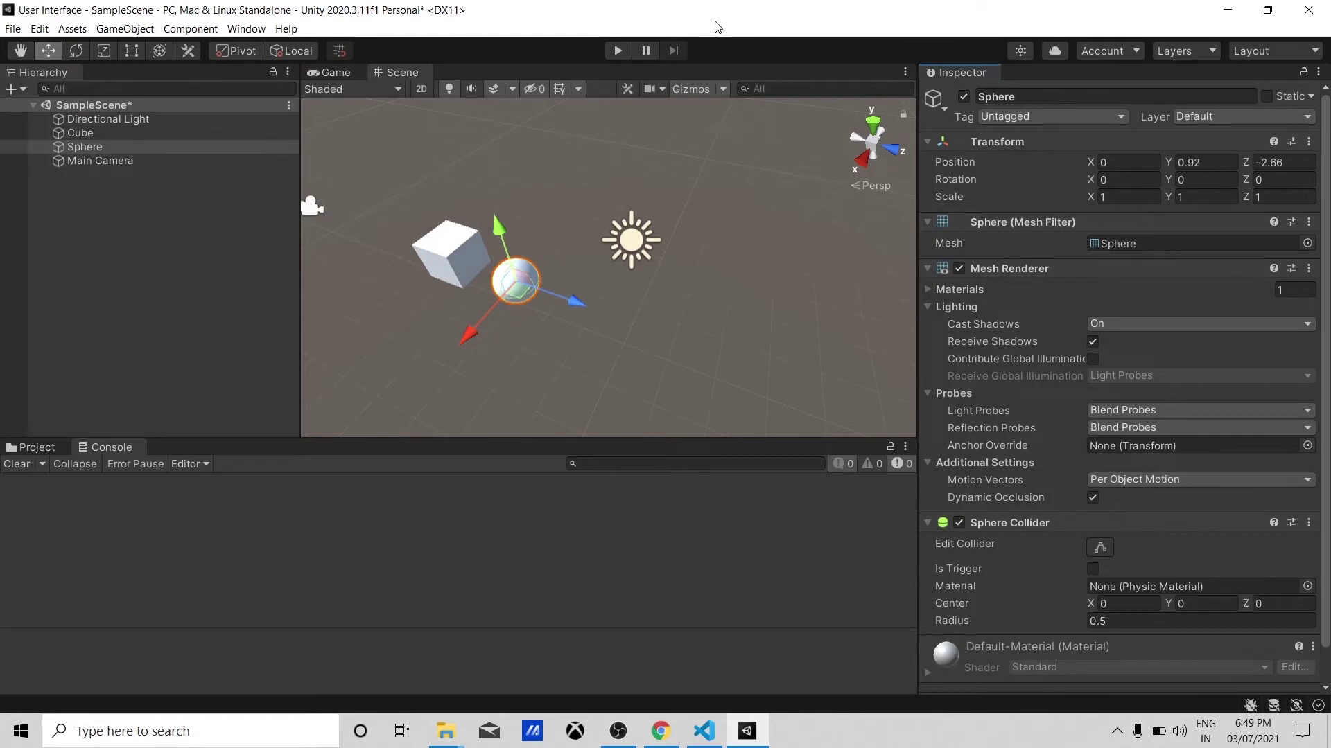
# Save the scene, look at the Main Camera's properties and clear the selection.
pyautogui.hotkey('ctrl', 's')
pyautogui.click(143, 392)
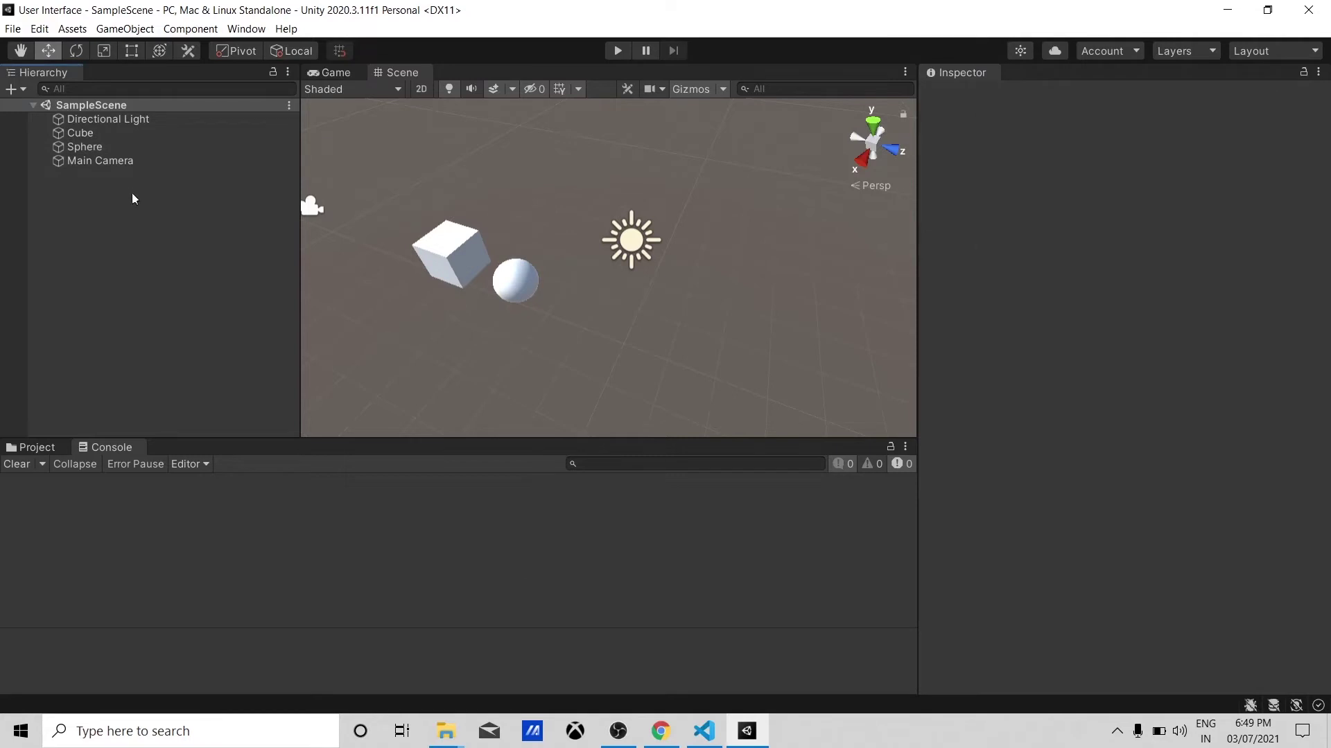
pyautogui.click(119, 160)
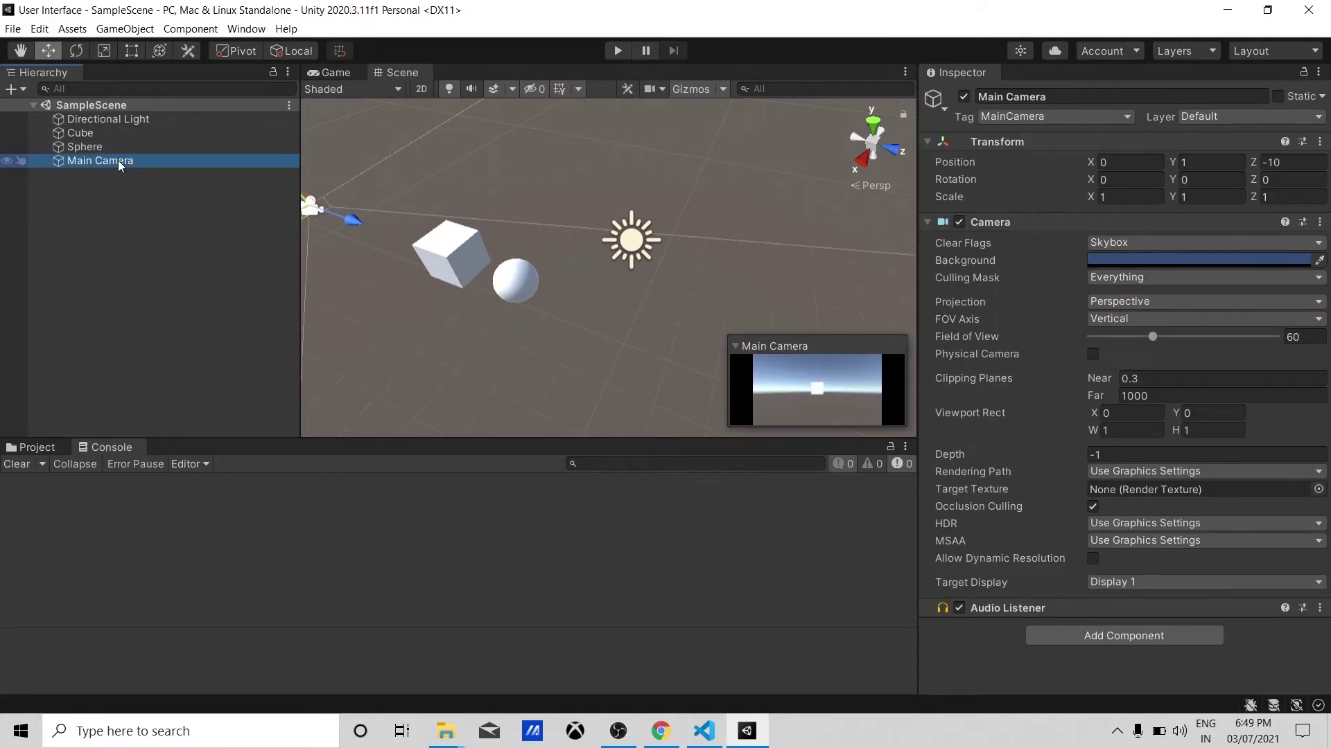
pyautogui.click(153, 425)
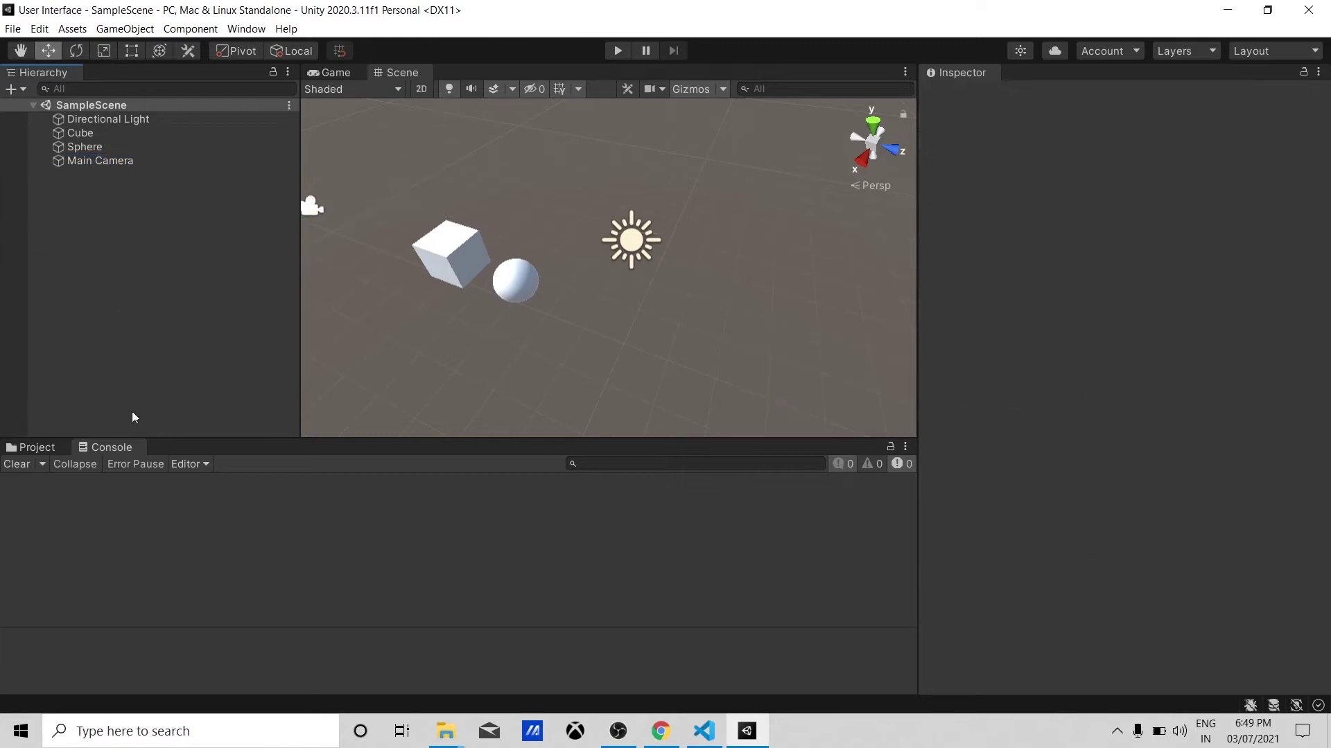
# Set the Main Camera's field of view to about 30.9 while previewing it in the Game view.
pyautogui.click(105, 164)
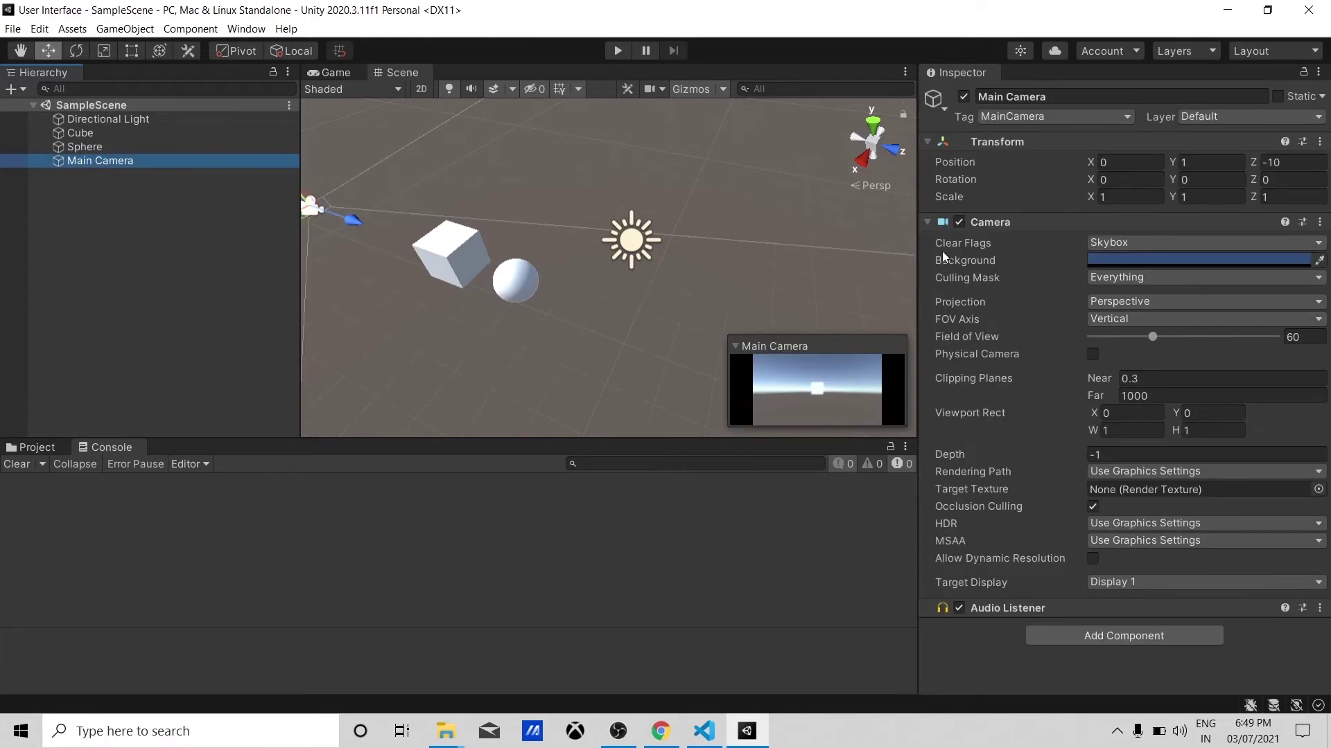
pyautogui.moveTo(1143, 335)
pyautogui.mouseDown()
pyautogui.moveTo(1194, 336)
pyautogui.moveTo(1159, 336)
pyautogui.mouseUp()
pyautogui.click(344, 73)
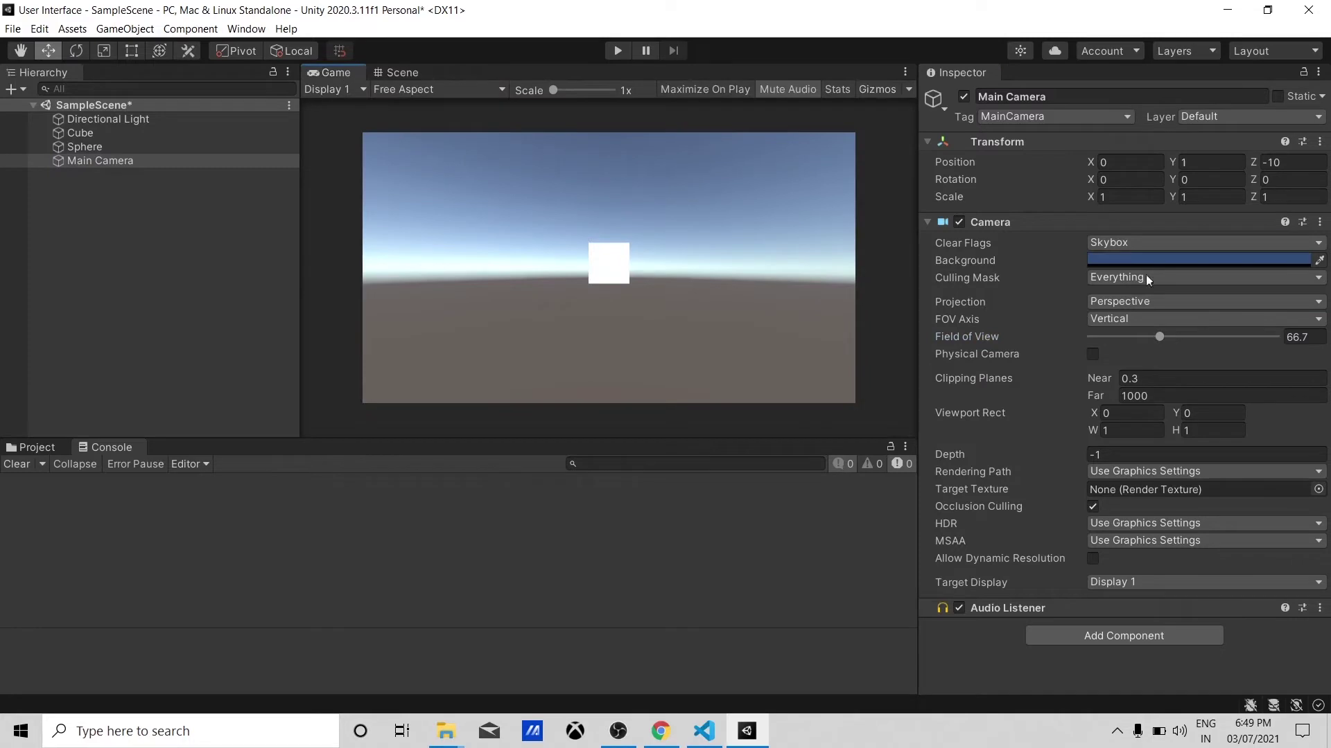
pyautogui.moveTo(1162, 336); pyautogui.dragTo(1122, 339)
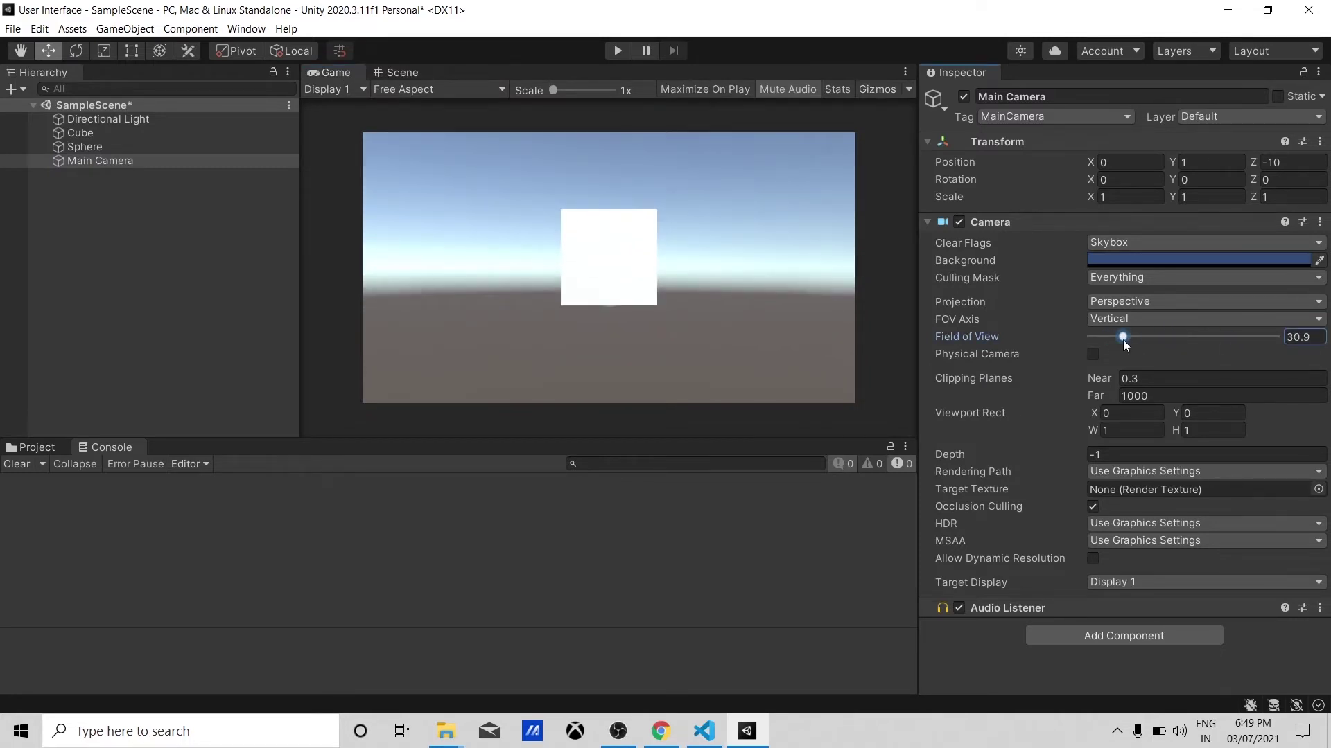
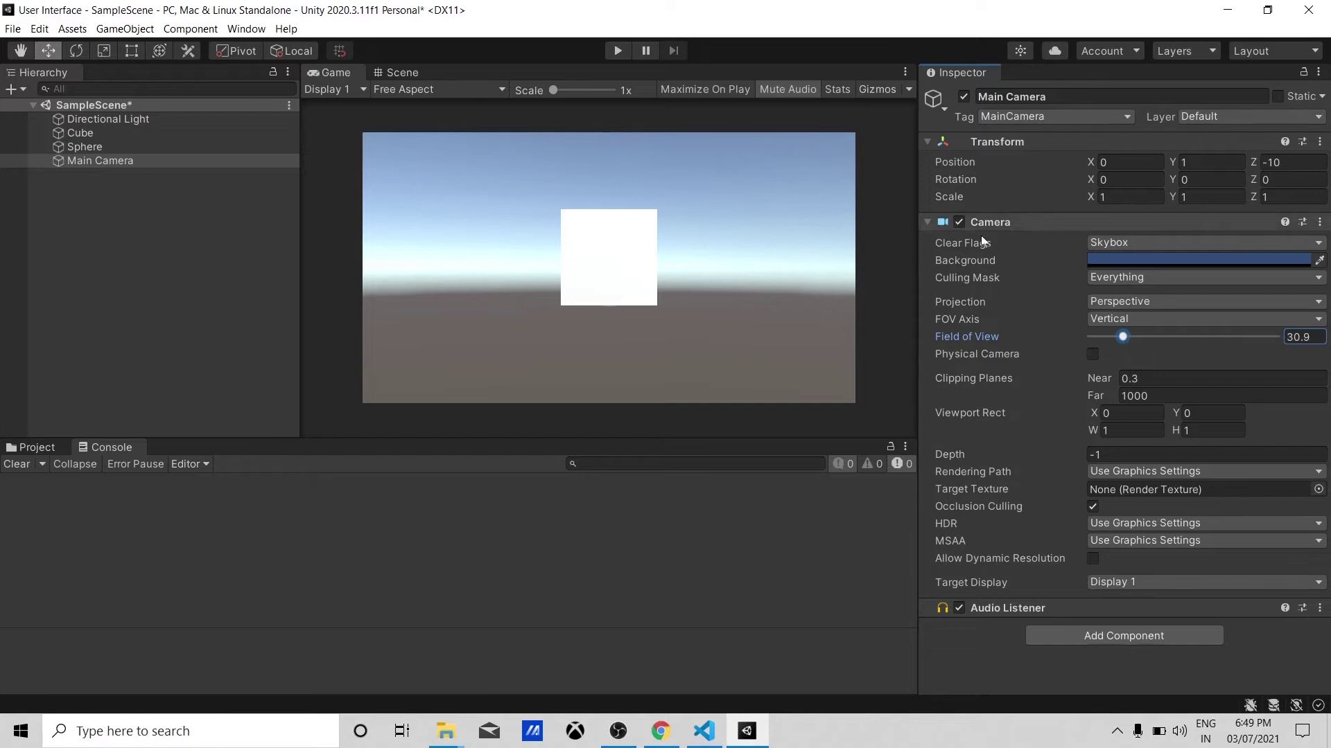
# Try adding a Rigidbody component to the Main Camera, and undo the addition.
pyautogui.click(1108, 643)
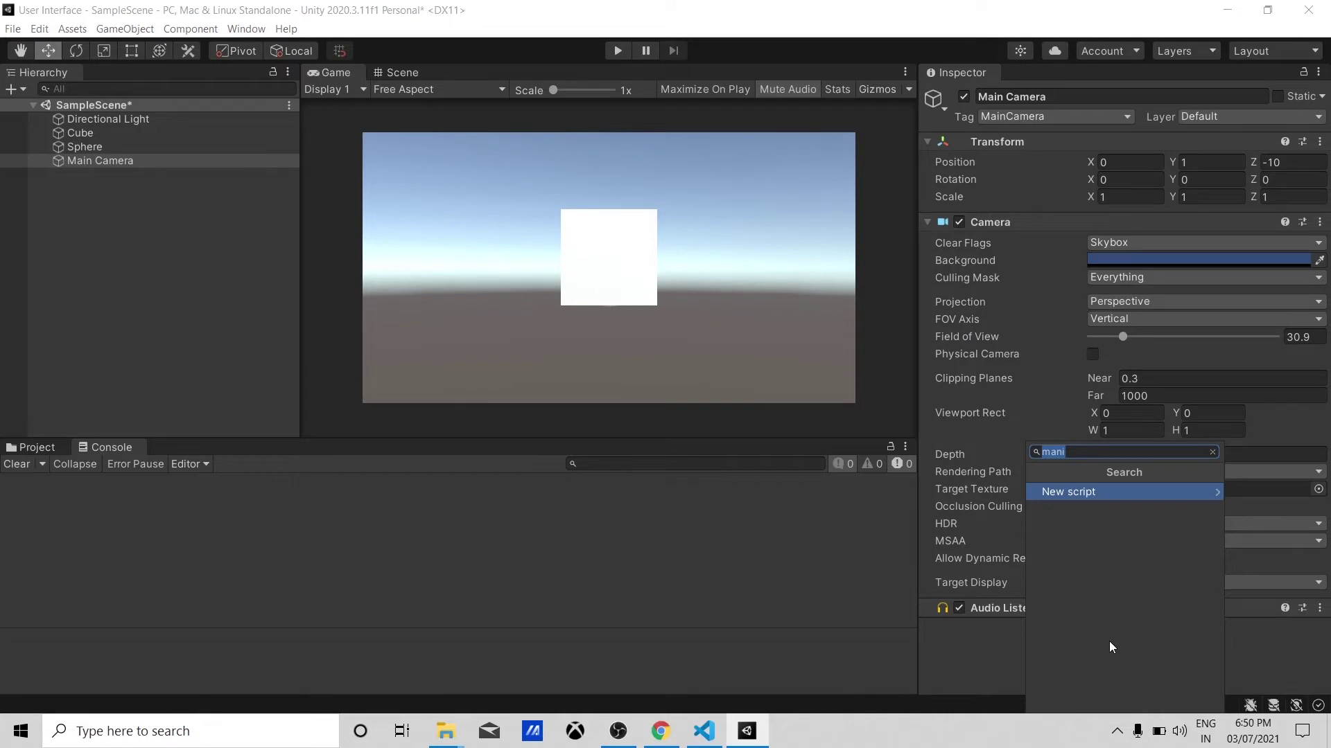
pyautogui.write('rig')
pyautogui.press('Return')
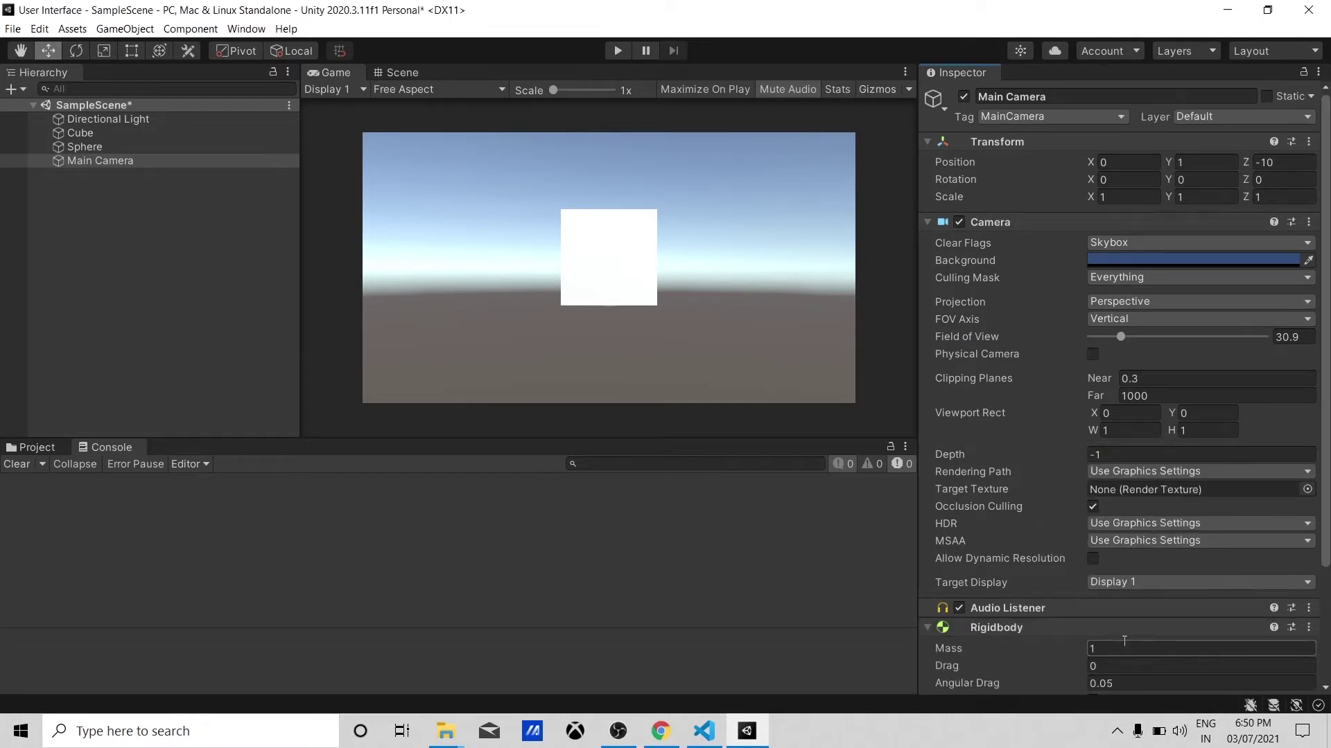
pyautogui.hotkey('ctrl', 'z')
# Look through the component categories that can be added to the Main Camera and close the list.
pyautogui.click(1122, 639)
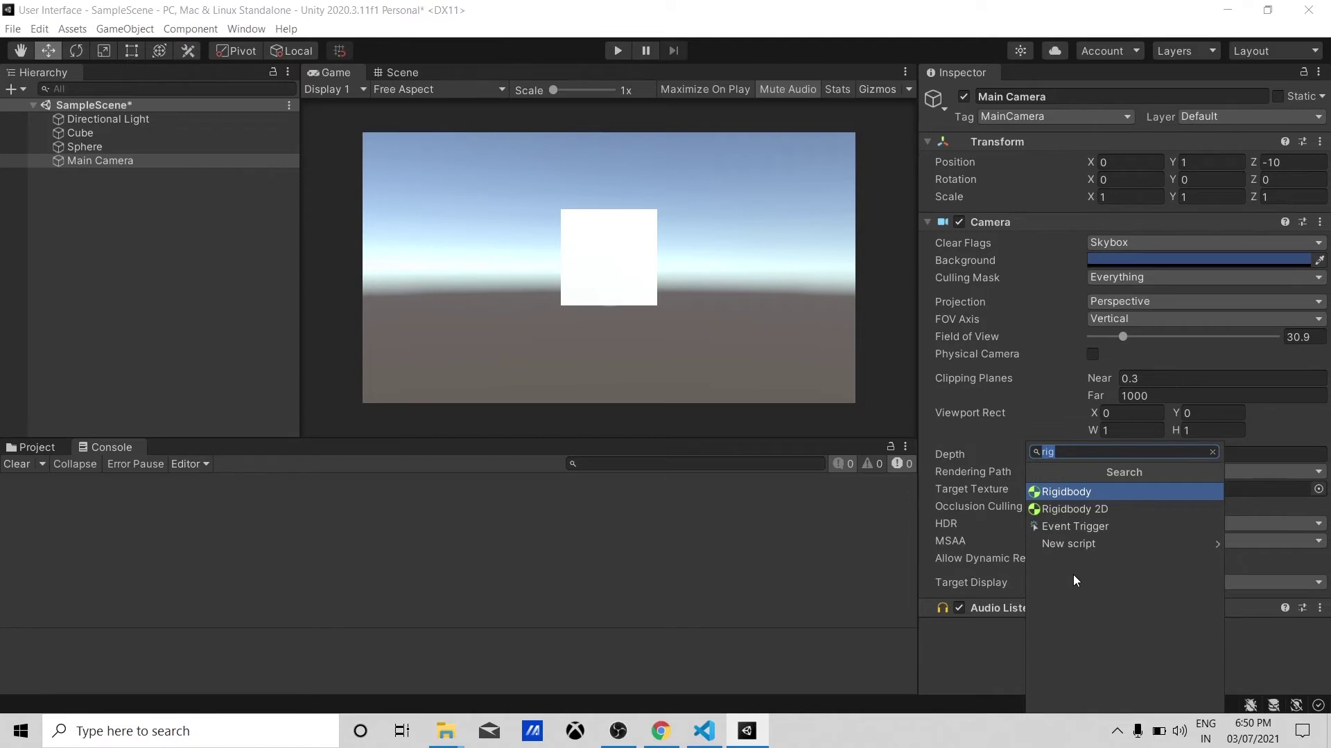
pyautogui.press('BackSpace')
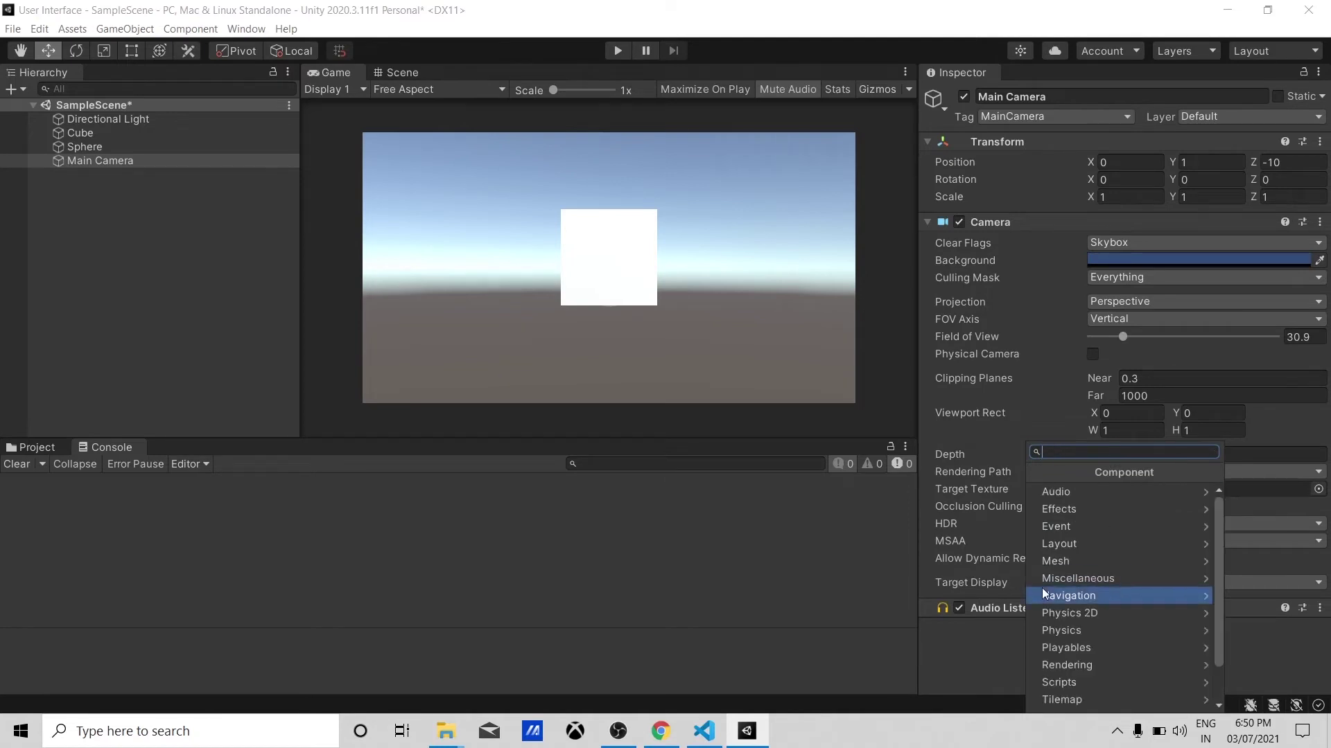
pyautogui.click(833, 6)
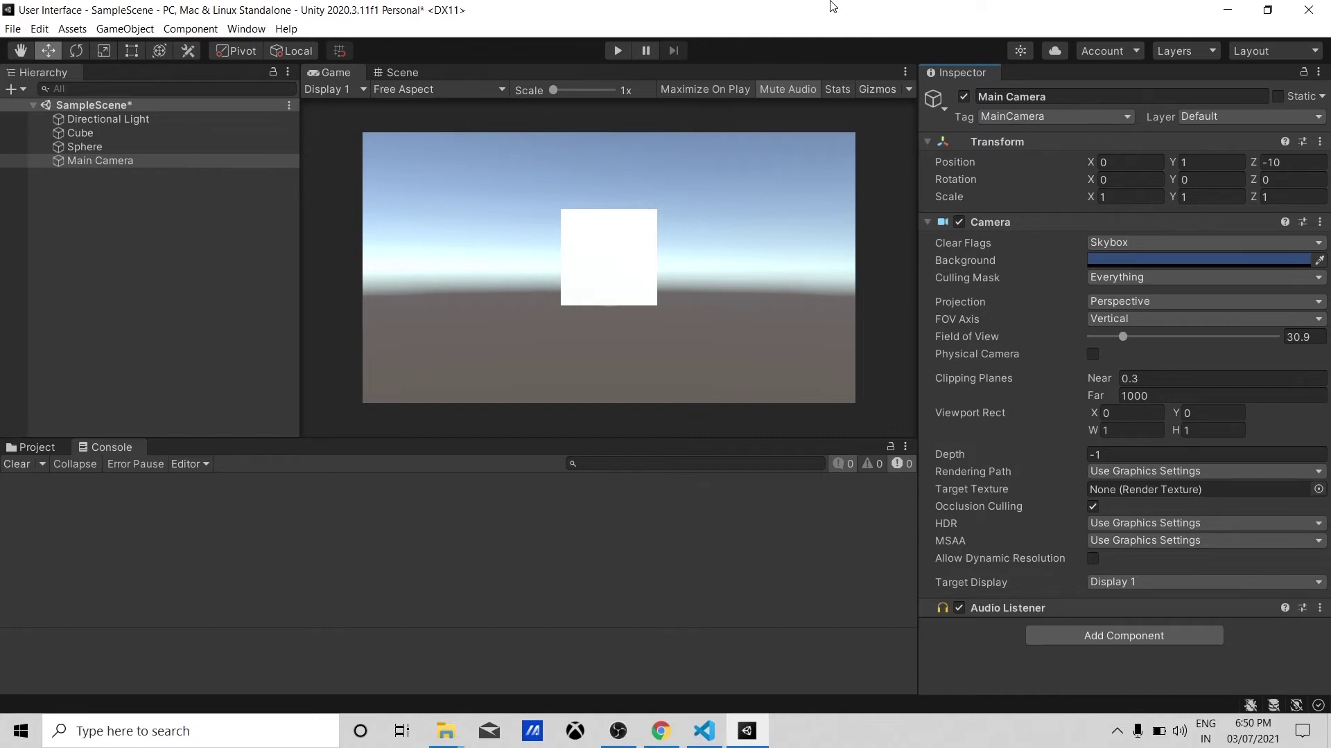
# Return to the Scene view, compare the properties of the sphere and the cube, and clear the selection.
pyautogui.click(405, 71)
pyautogui.moveTo(625, 211); pyautogui.dragTo(582, 263, button='right')
pyautogui.click(116, 148)
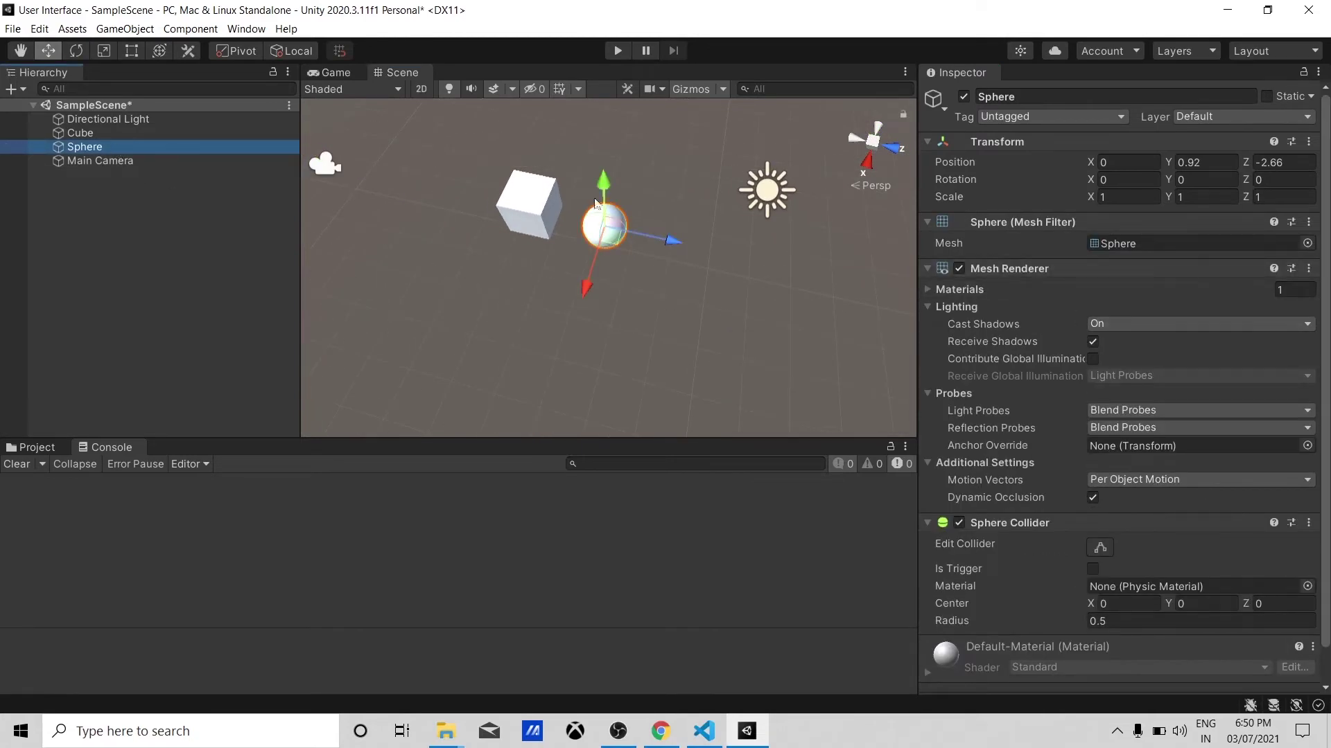
pyautogui.click(101, 134)
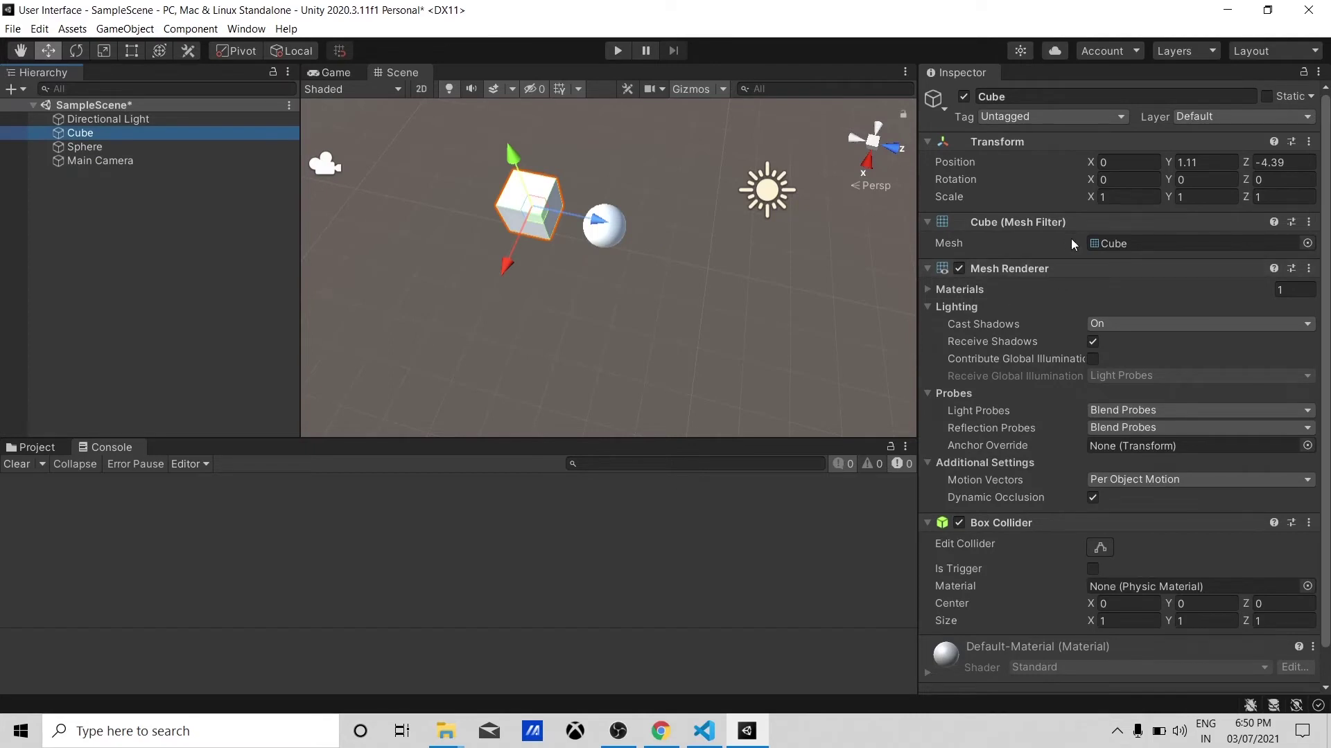
pyautogui.click(82, 147)
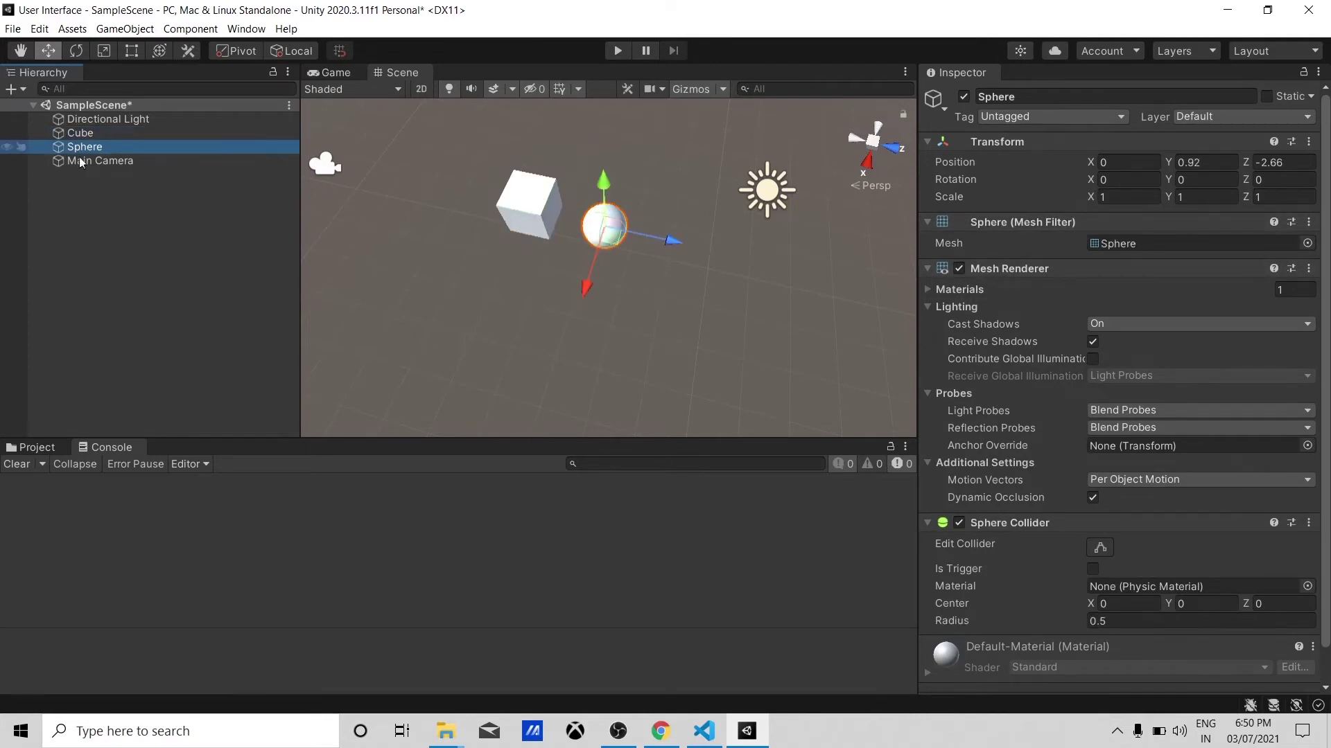
pyautogui.click(80, 179)
# Scale the cube to 2 on all three axes and move it to about X 0.47, Y 1.31, Z -5.28.
pyautogui.click(80, 133)
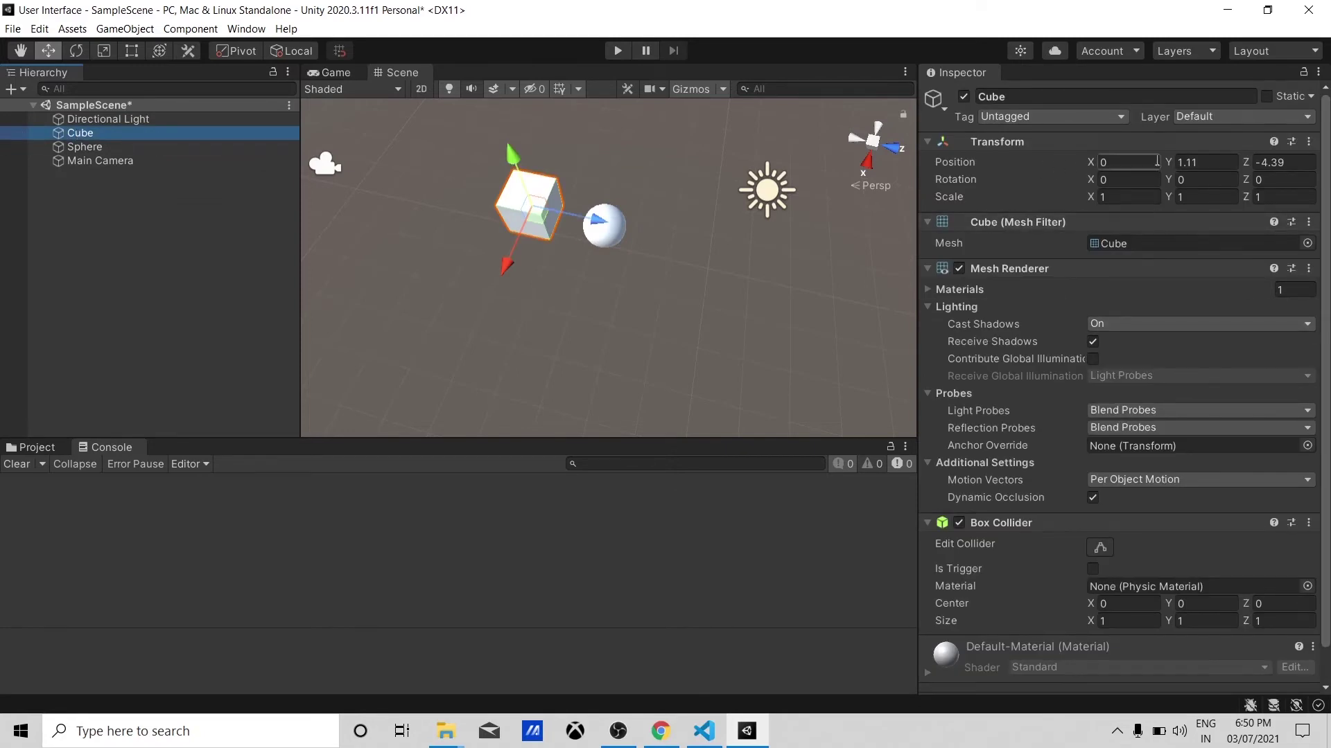
pyautogui.click(1132, 195)
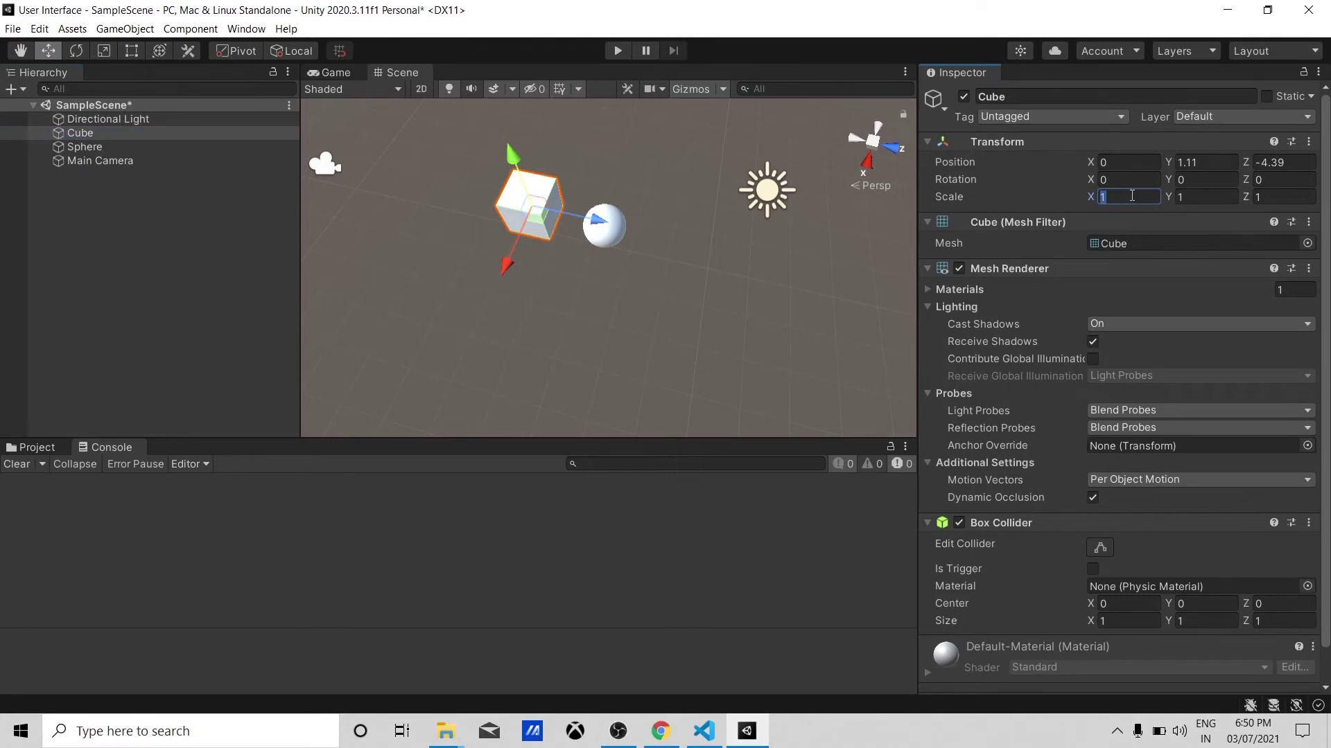
pyautogui.write('2')
pyautogui.press('Tab')
pyautogui.write('2')
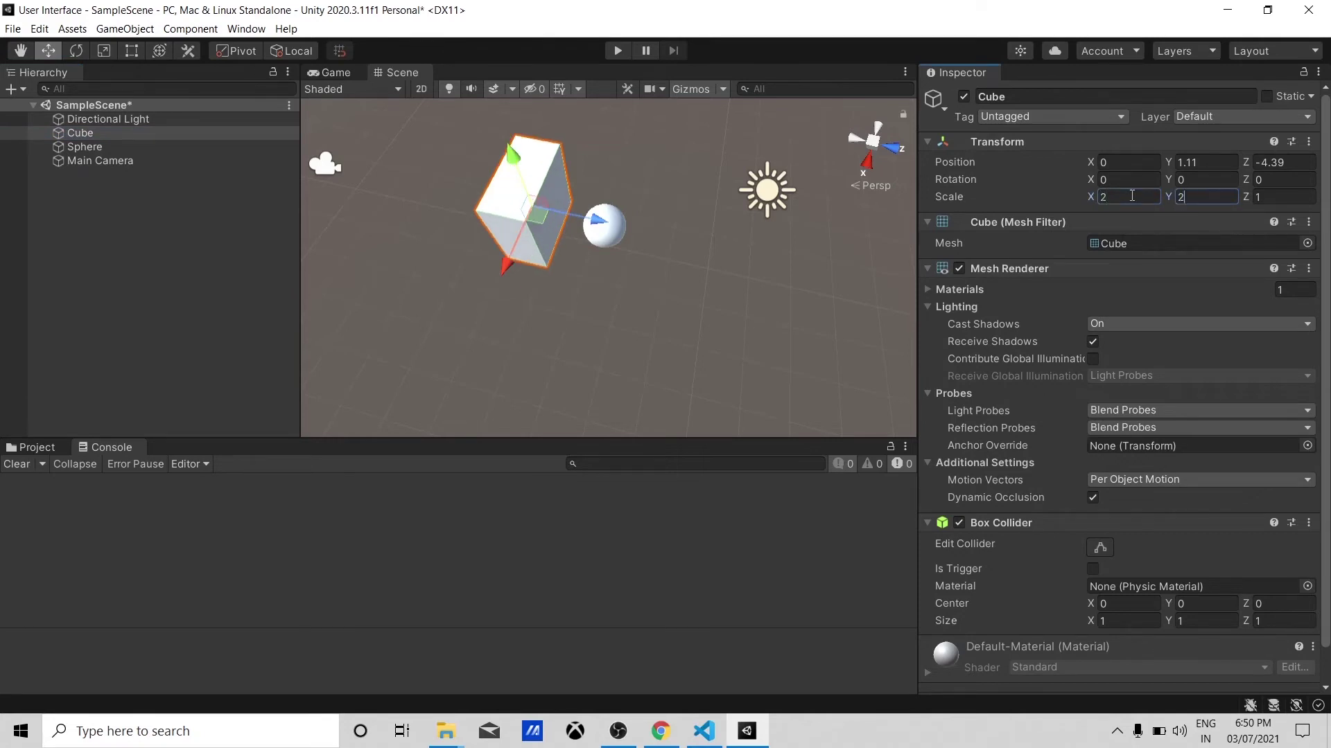
pyautogui.press('Tab')
pyautogui.write('2')
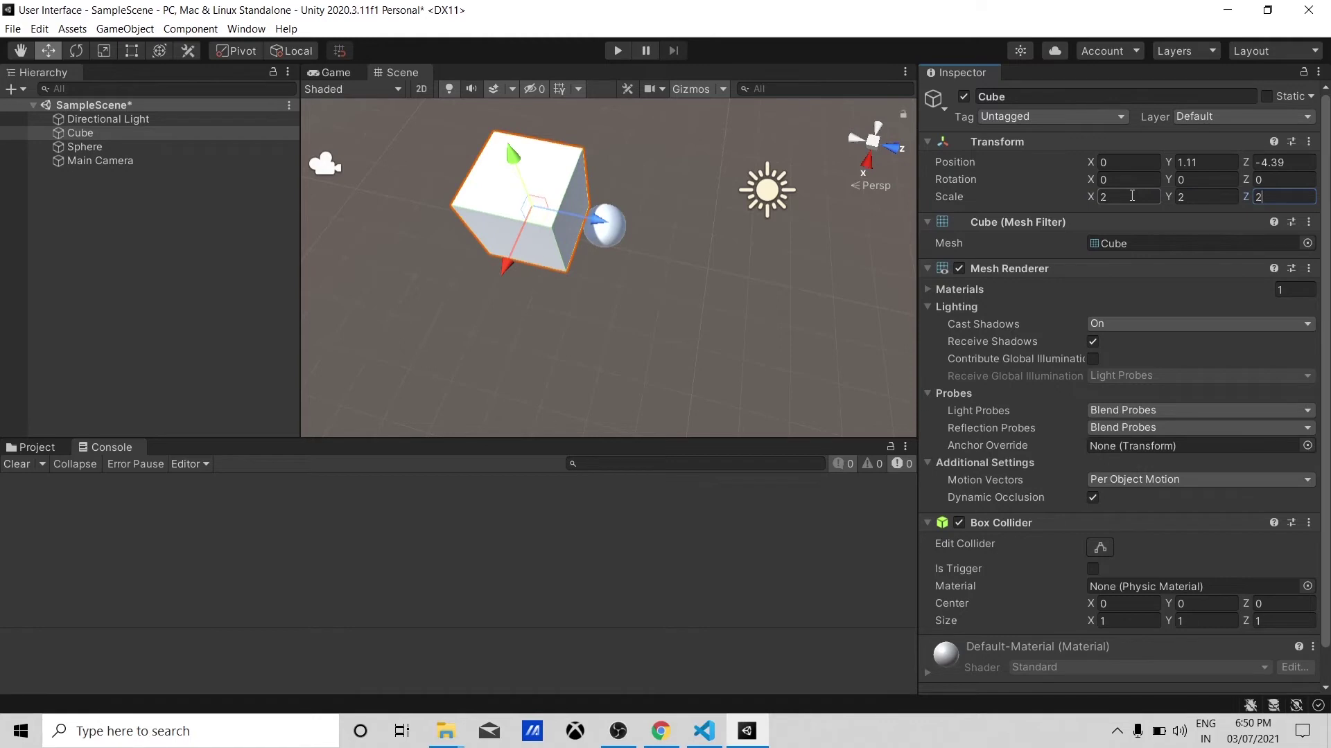
pyautogui.moveTo(1090, 162); pyautogui.dragTo(1192, 166)
pyautogui.click(1237, 166)
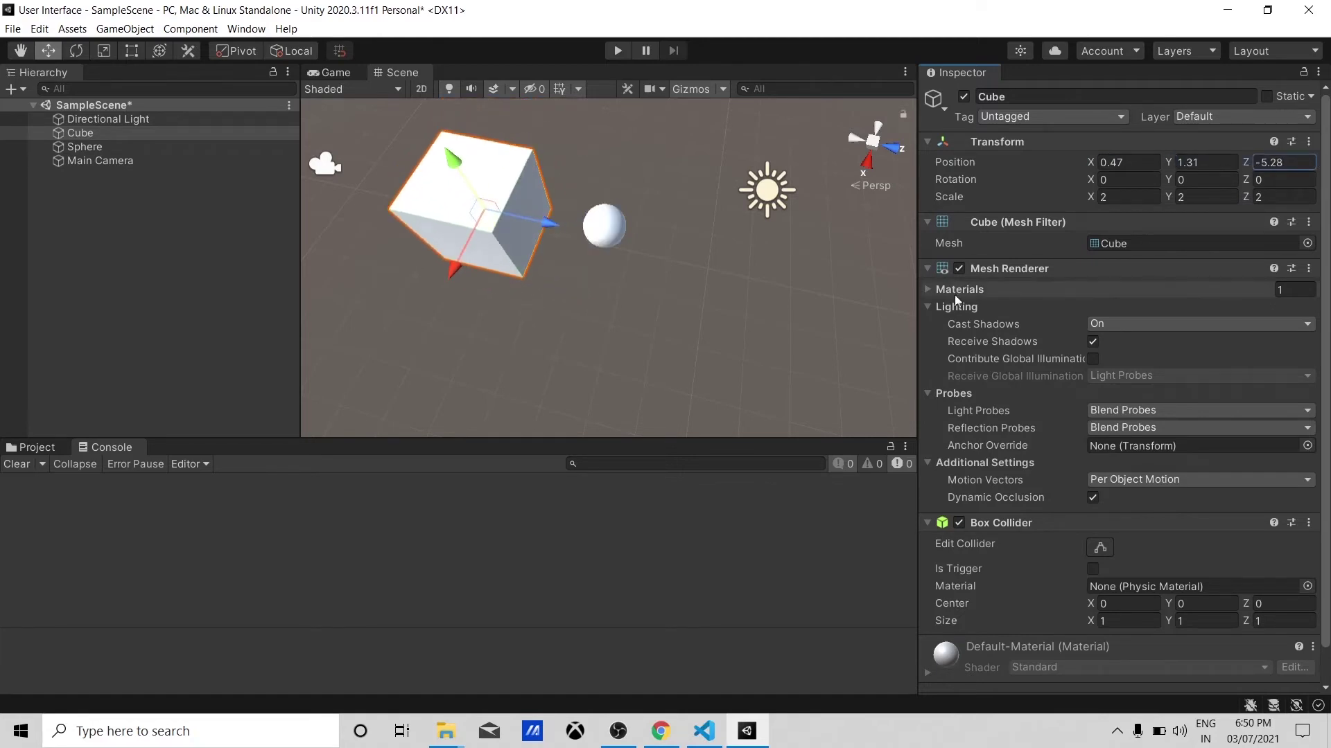
# Toggle the cube's Mesh Renderer and Box Collider off and back on.
pyautogui.doubleClick(959, 268)
pyautogui.doubleClick(958, 269)
pyautogui.doubleClick(958, 269)
pyautogui.click(958, 269)
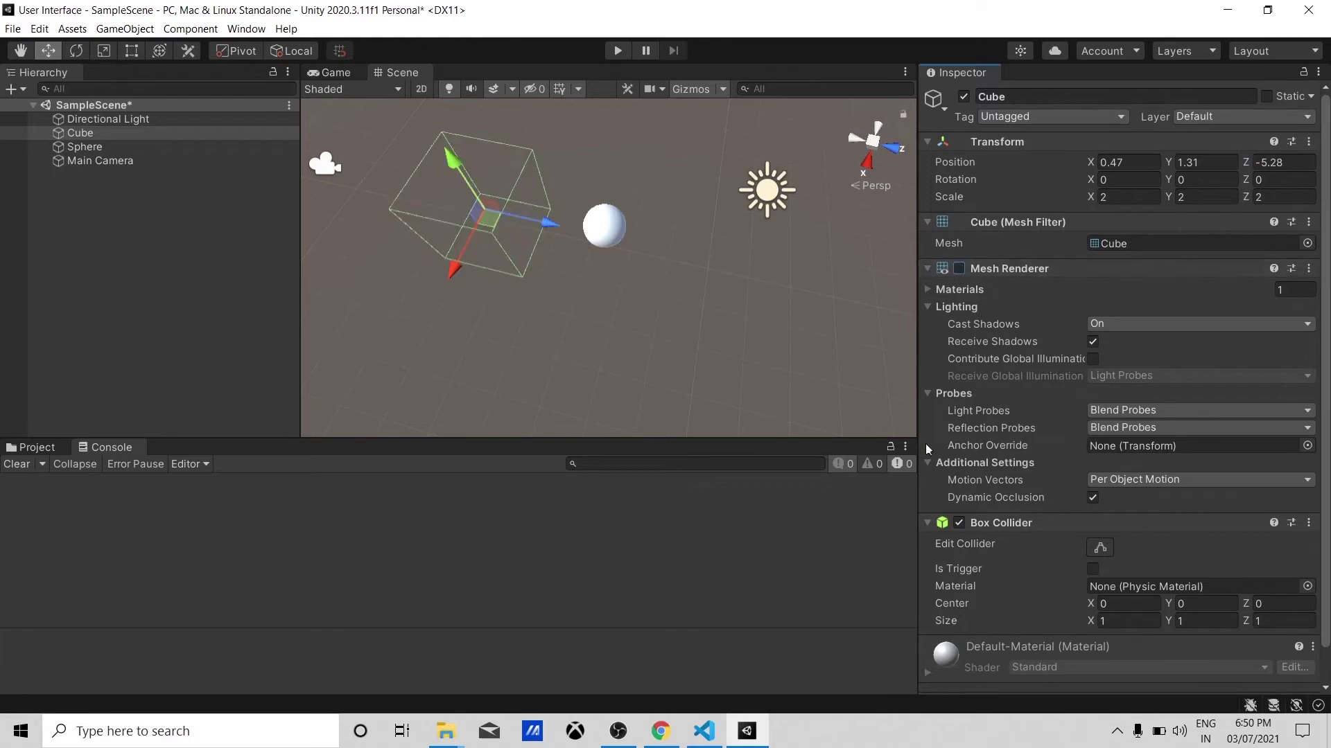
pyautogui.click(958, 524)
pyautogui.click(958, 523)
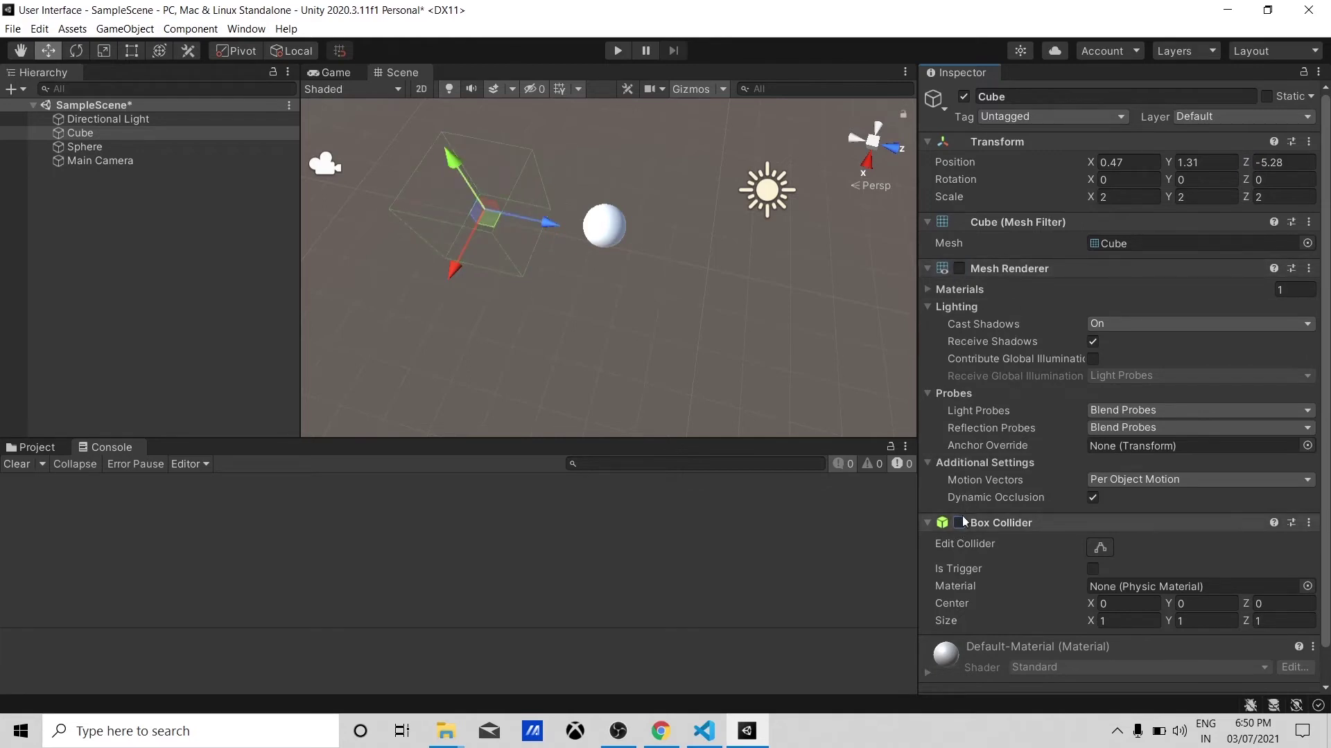
pyautogui.click(959, 268)
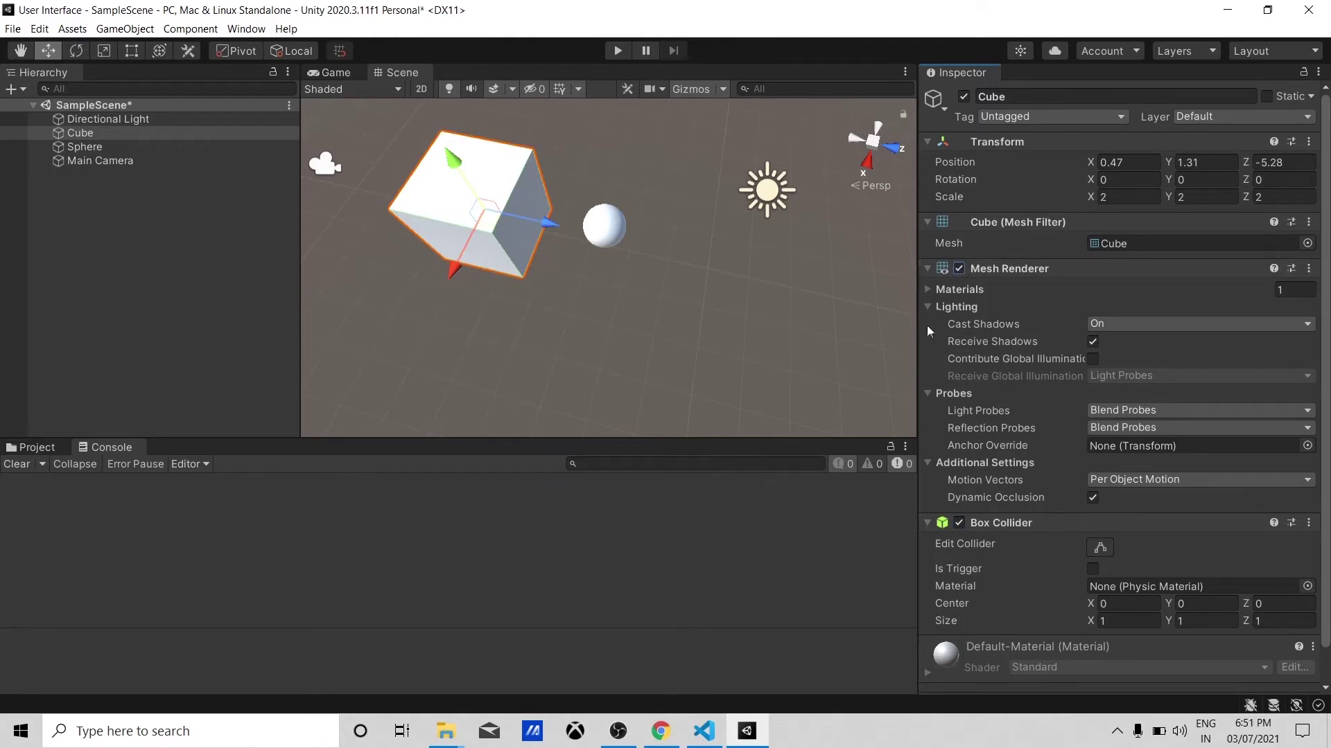
# Lock the Inspector on the cube and select the Main Camera with the Game view showing.
pyautogui.click(1304, 73)
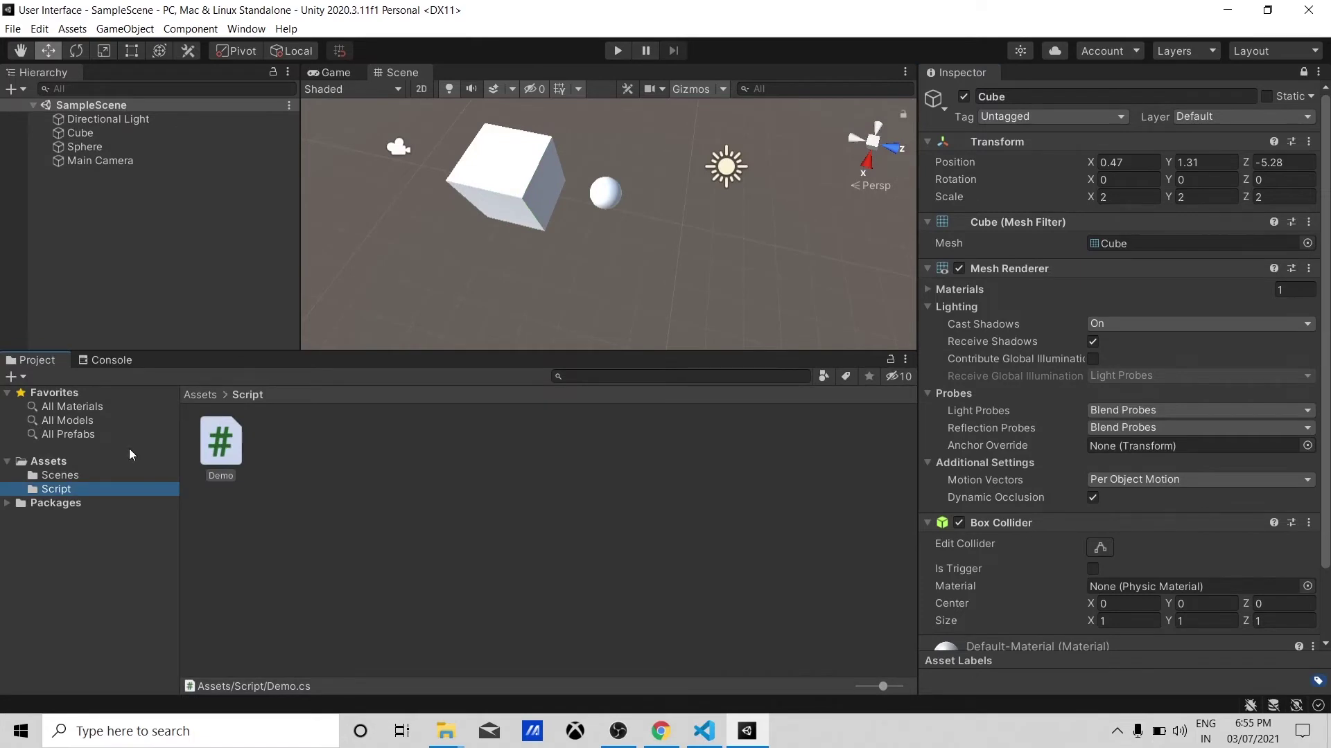
pyautogui.click(317, 77)
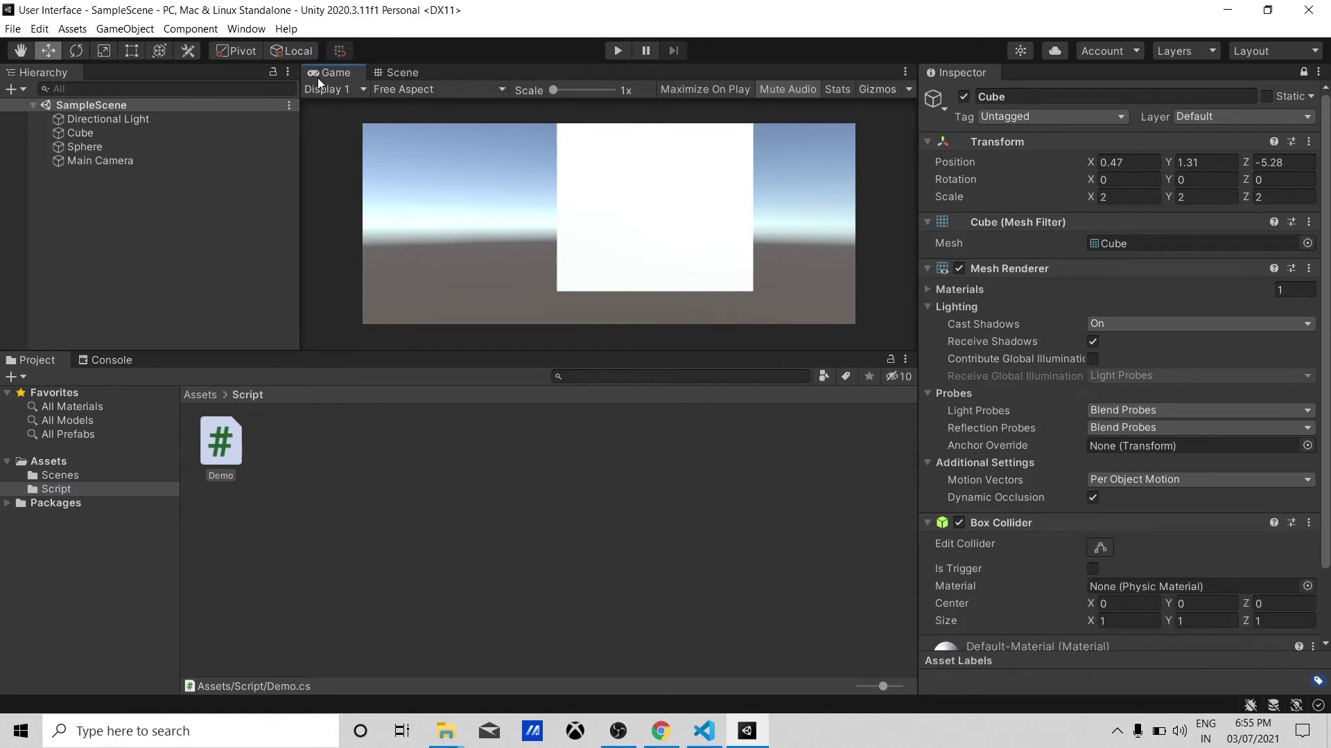
pyautogui.click(79, 159)
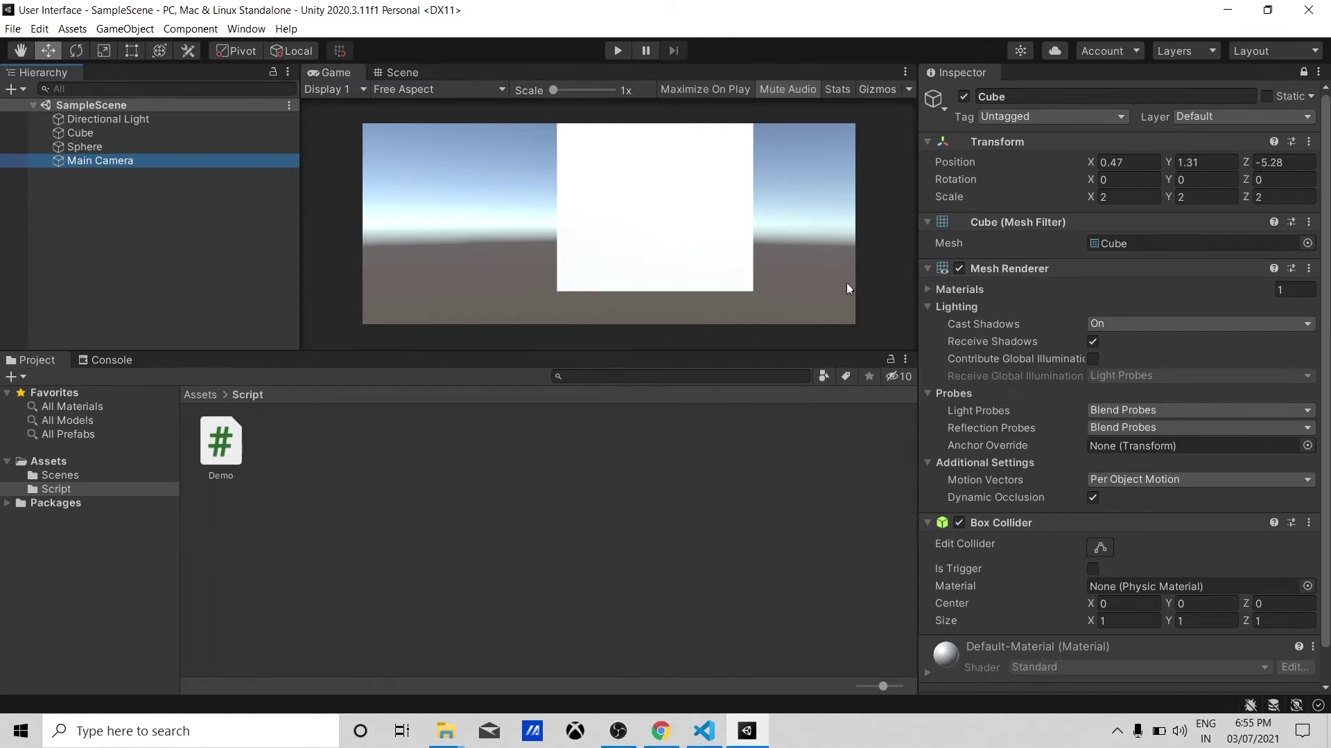
# Enlarge the view area and, in the Scene view, move the Main Camera back from the cube and upward.
pyautogui.moveTo(743, 356); pyautogui.dragTo(743, 466)
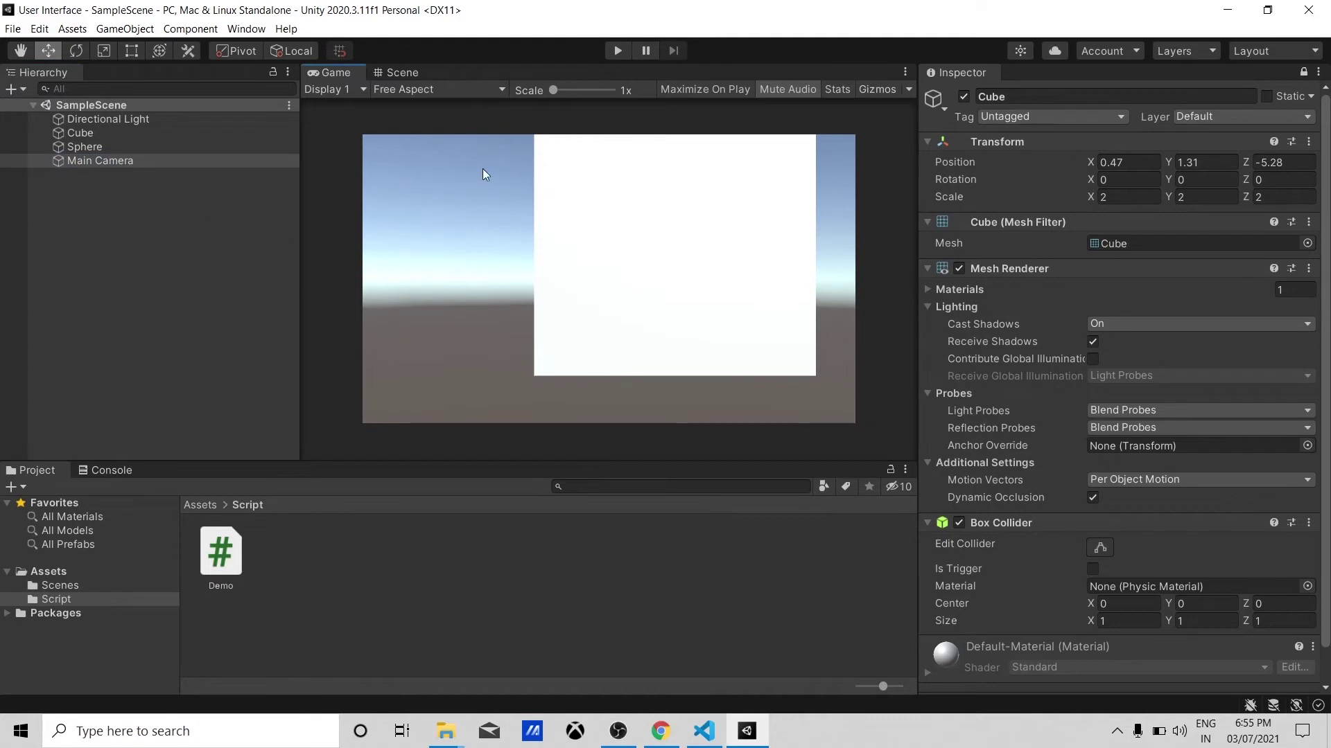
pyautogui.click(386, 74)
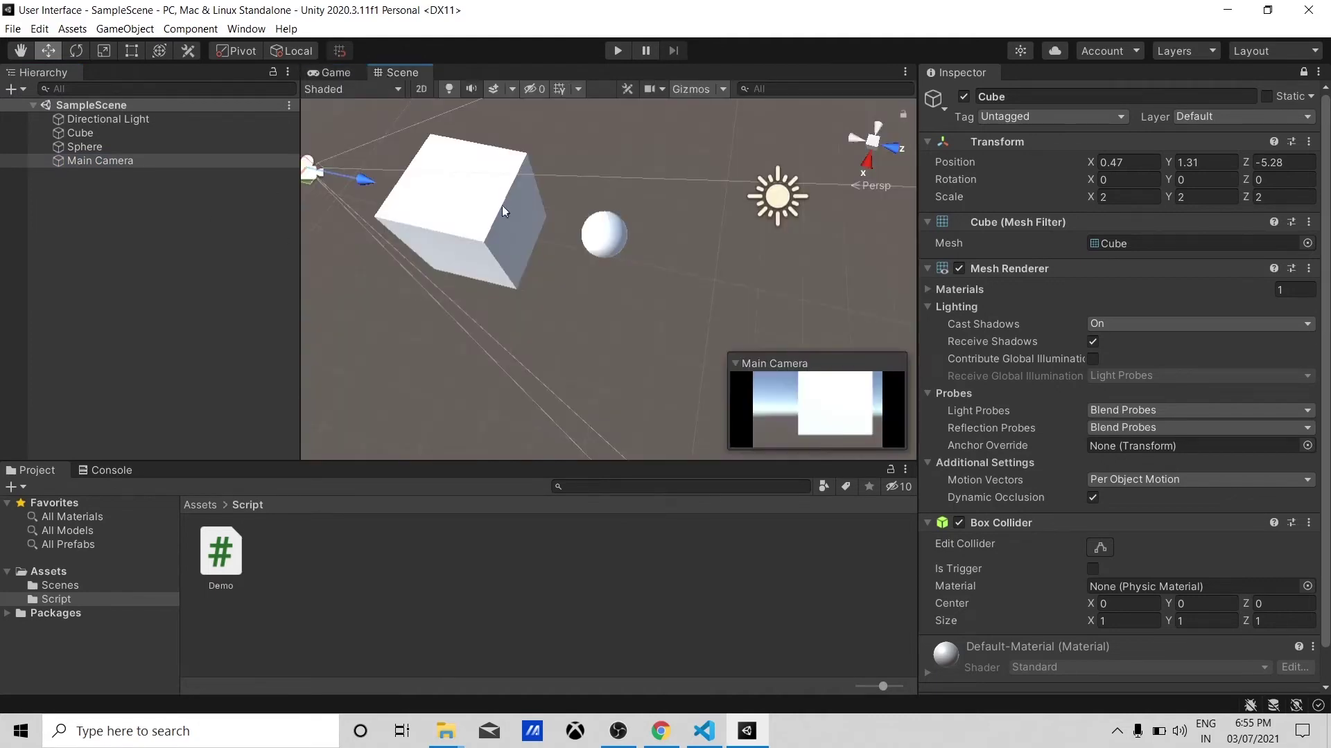
pyautogui.press('f')
pyautogui.moveTo(559, 309); pyautogui.dragTo(418, 273)
pyautogui.moveTo(340, 235); pyautogui.dragTo(325, 189)
pyautogui.moveTo(409, 269); pyautogui.dragTo(531, 318, button='middle')
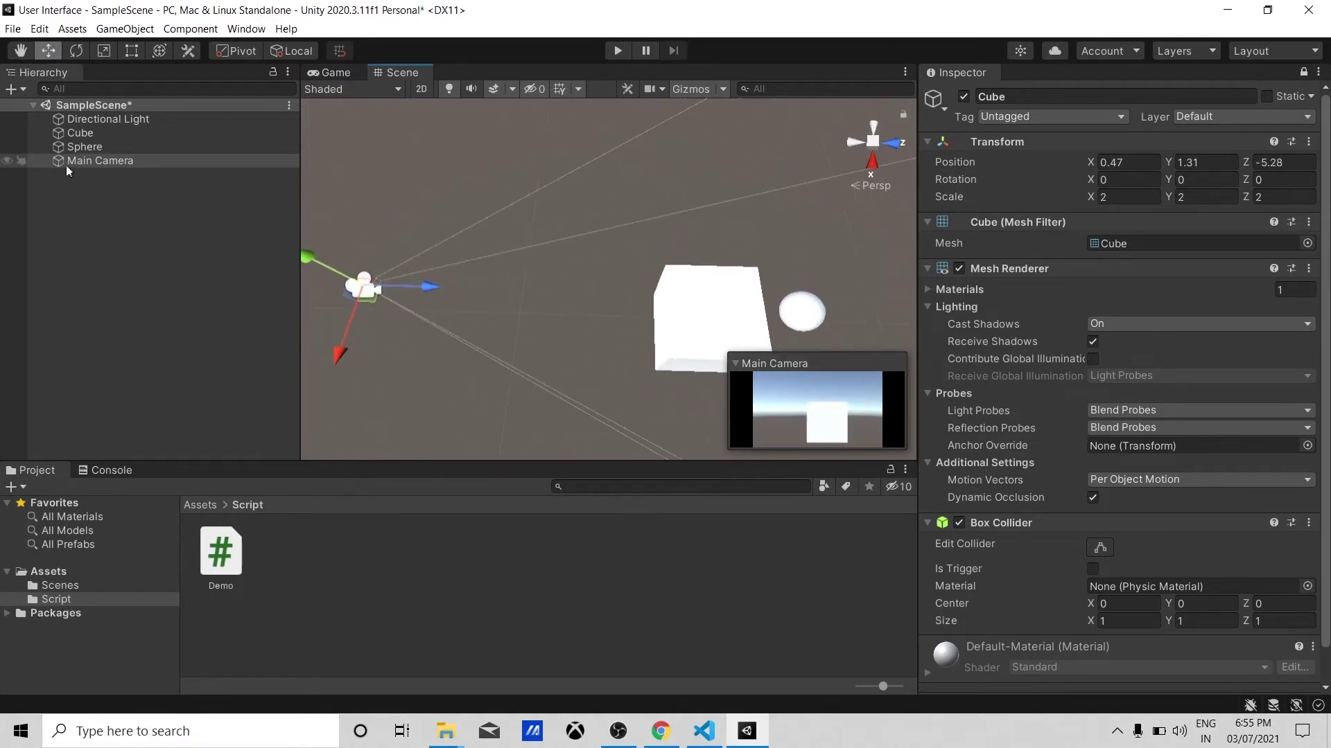
# Move the sphere back along the Z axis to the cube's position and raise it above the cube.
pyautogui.doubleClick(84, 147)
pyautogui.moveTo(793, 278); pyautogui.dragTo(679, 265)
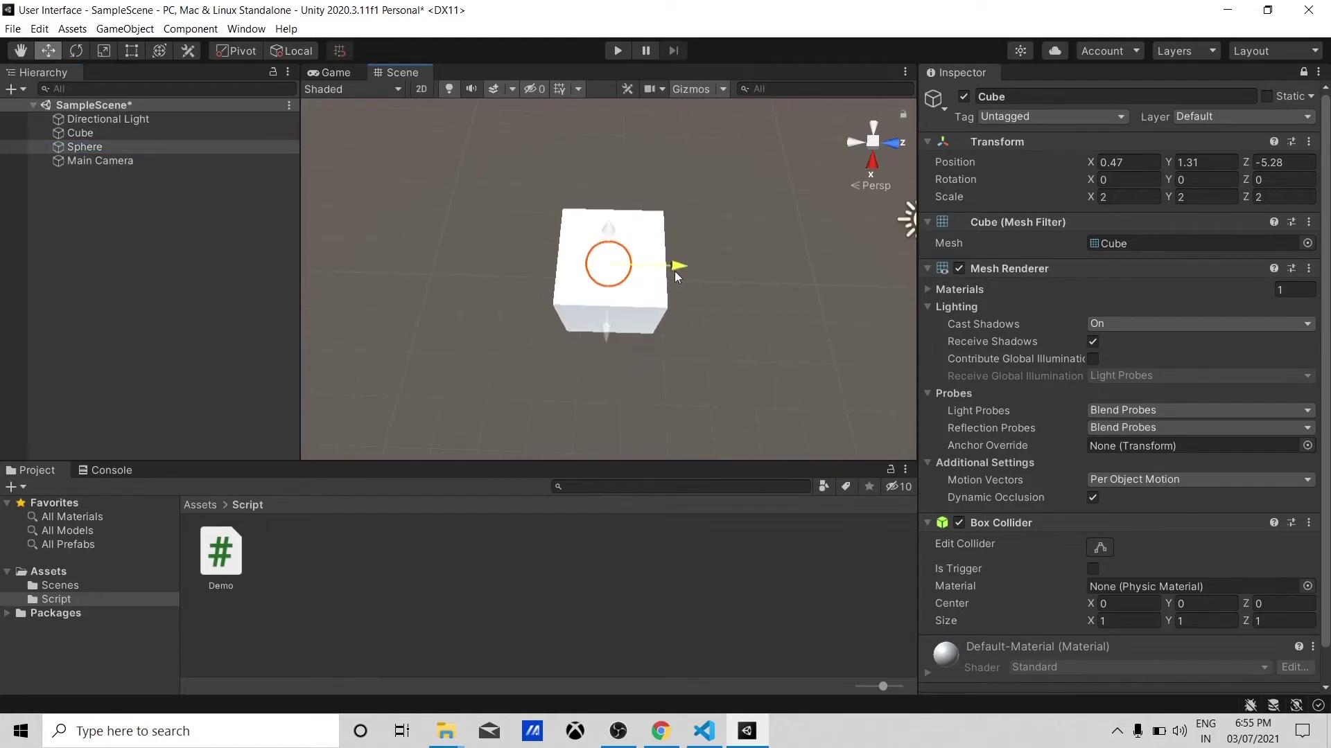
pyautogui.moveTo(608, 230); pyautogui.dragTo(610, 166)
pyautogui.click(97, 133)
pyautogui.click(95, 148)
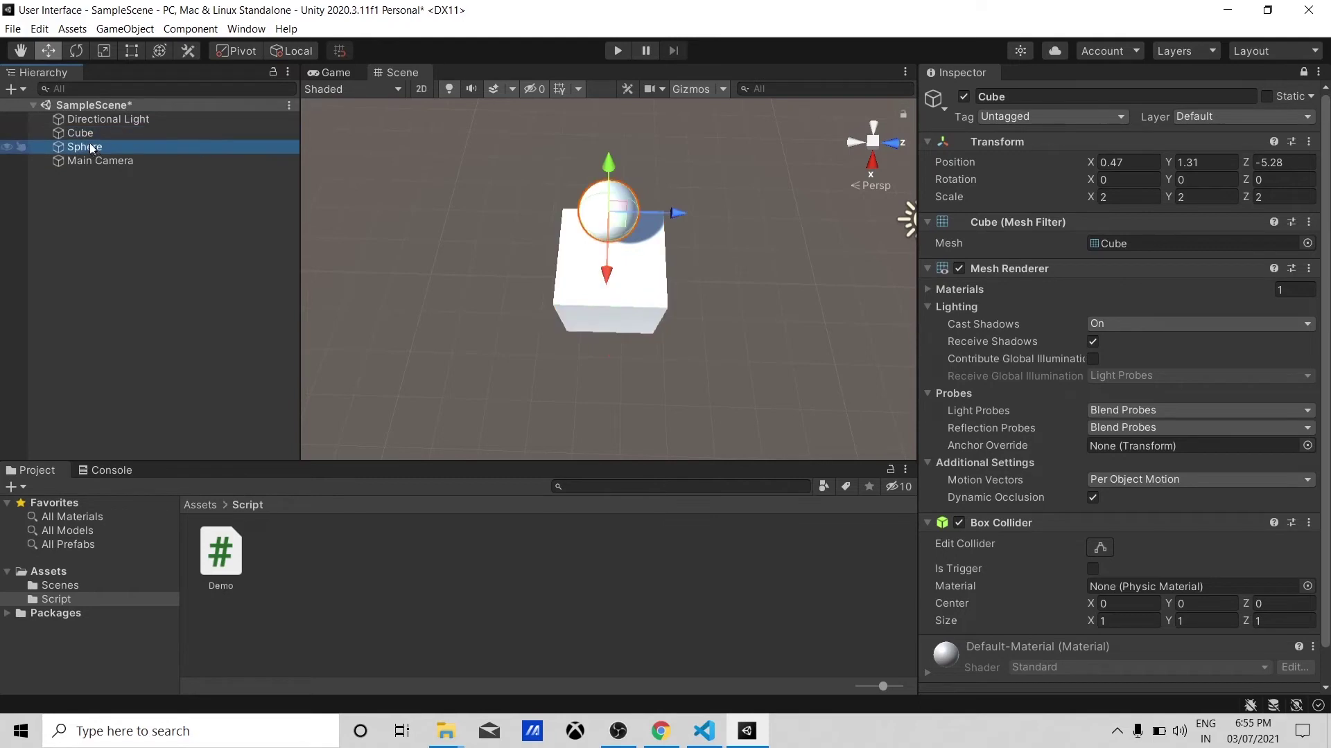
# Set the cube's scale to 1 on all three axes and view both objects in the Game view.
pyautogui.click(1119, 197)
pyautogui.write('1')
pyautogui.press('Tab')
pyautogui.write('1')
pyautogui.press('Tab')
pyautogui.write('1')
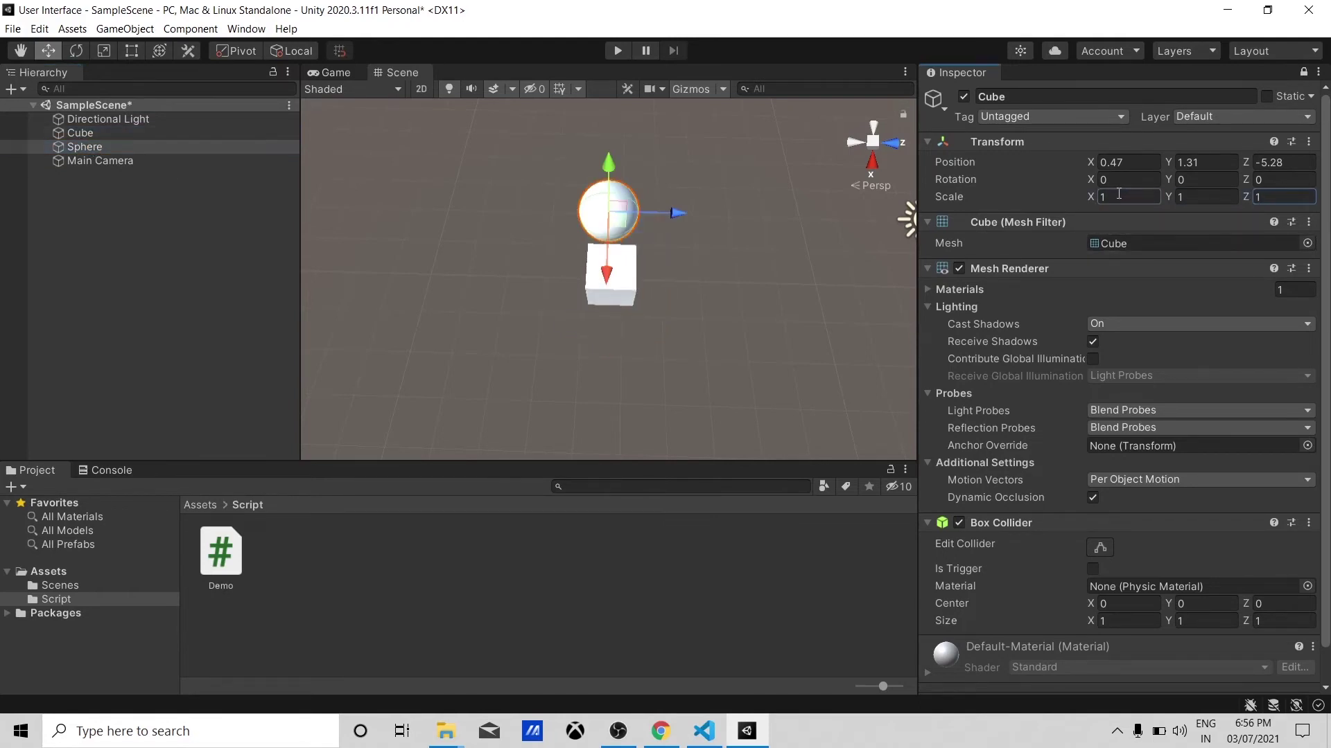
pyautogui.click(330, 72)
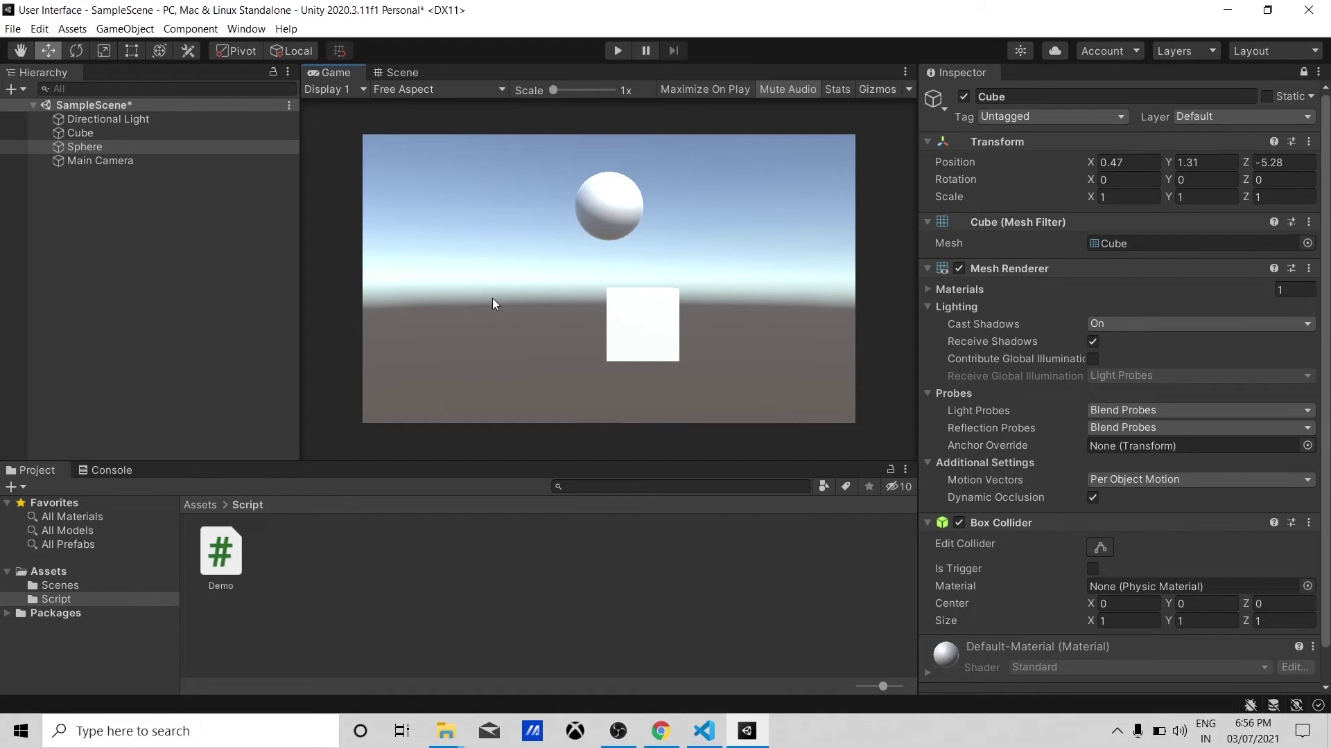
# Move the Main Camera farther back from the cube and sphere and higher up in the Scene view.
pyautogui.click(147, 160)
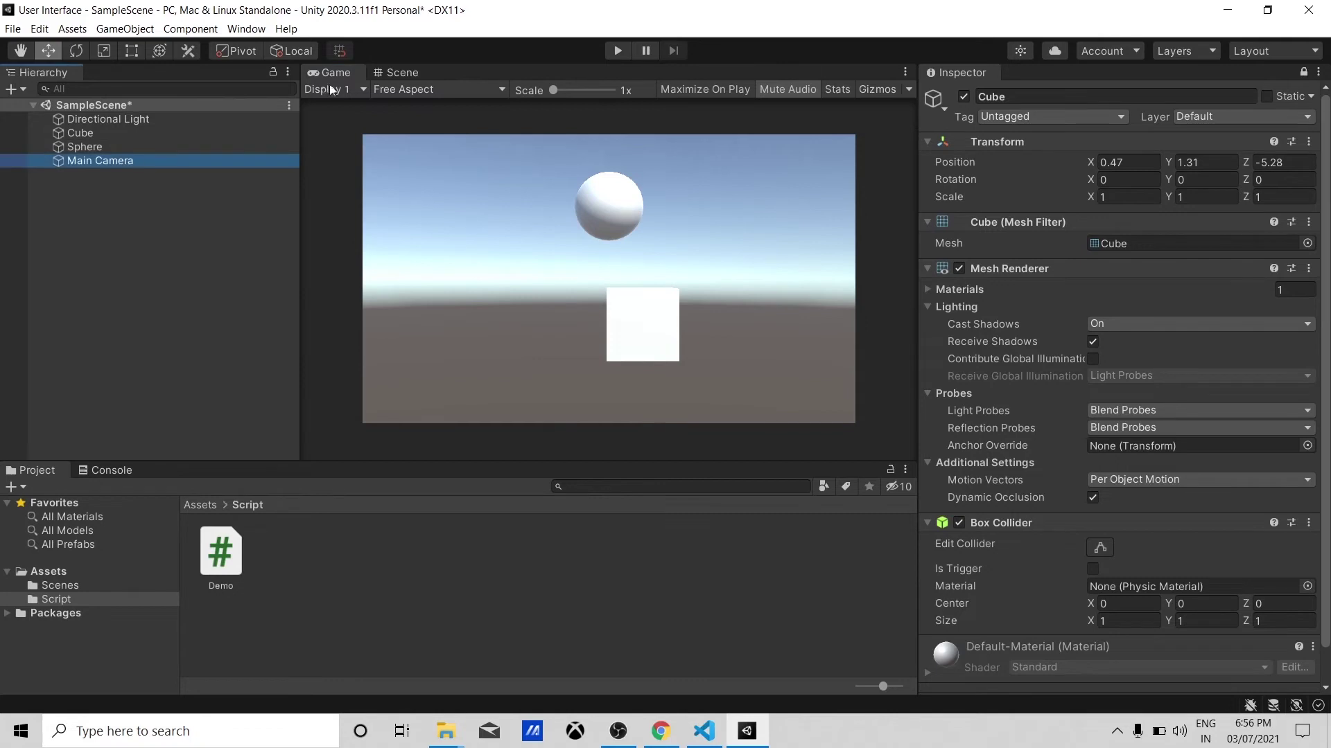
pyautogui.click(386, 73)
pyautogui.press('f')
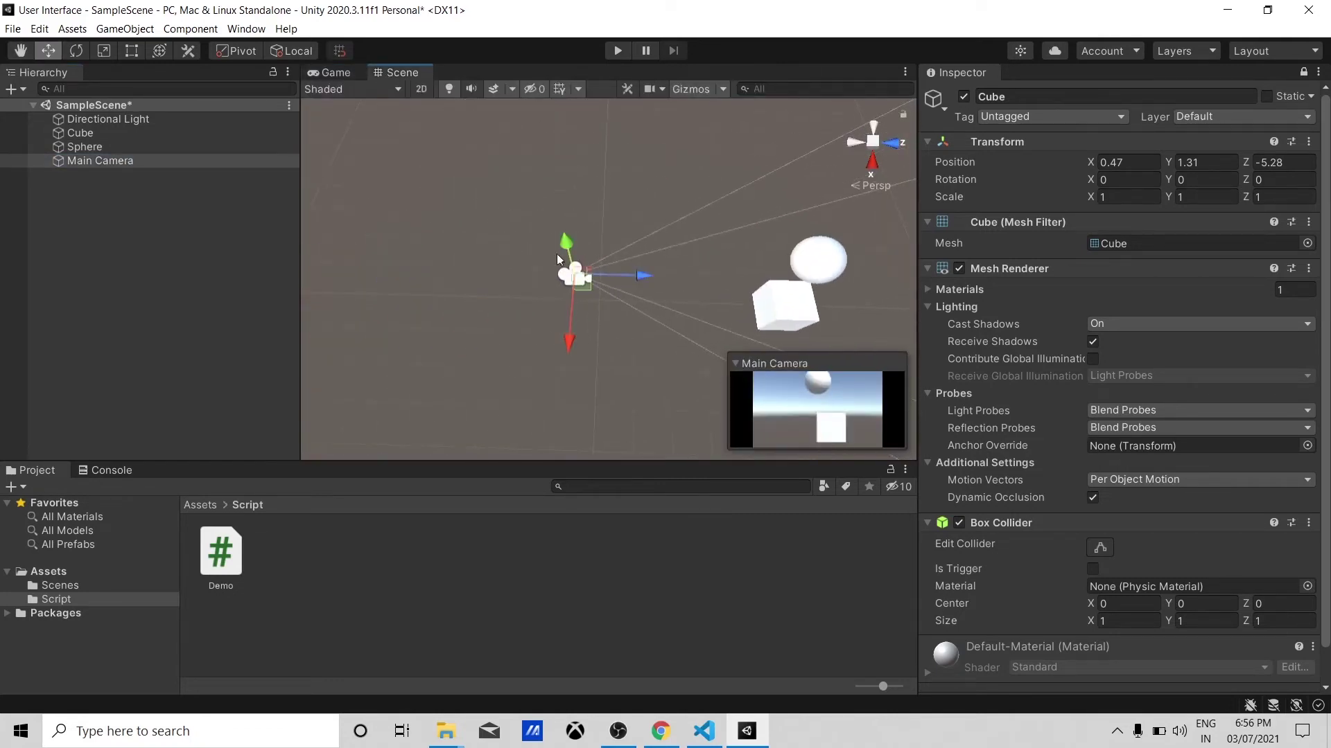
pyautogui.moveTo(559, 260); pyautogui.dragTo(442, 215)
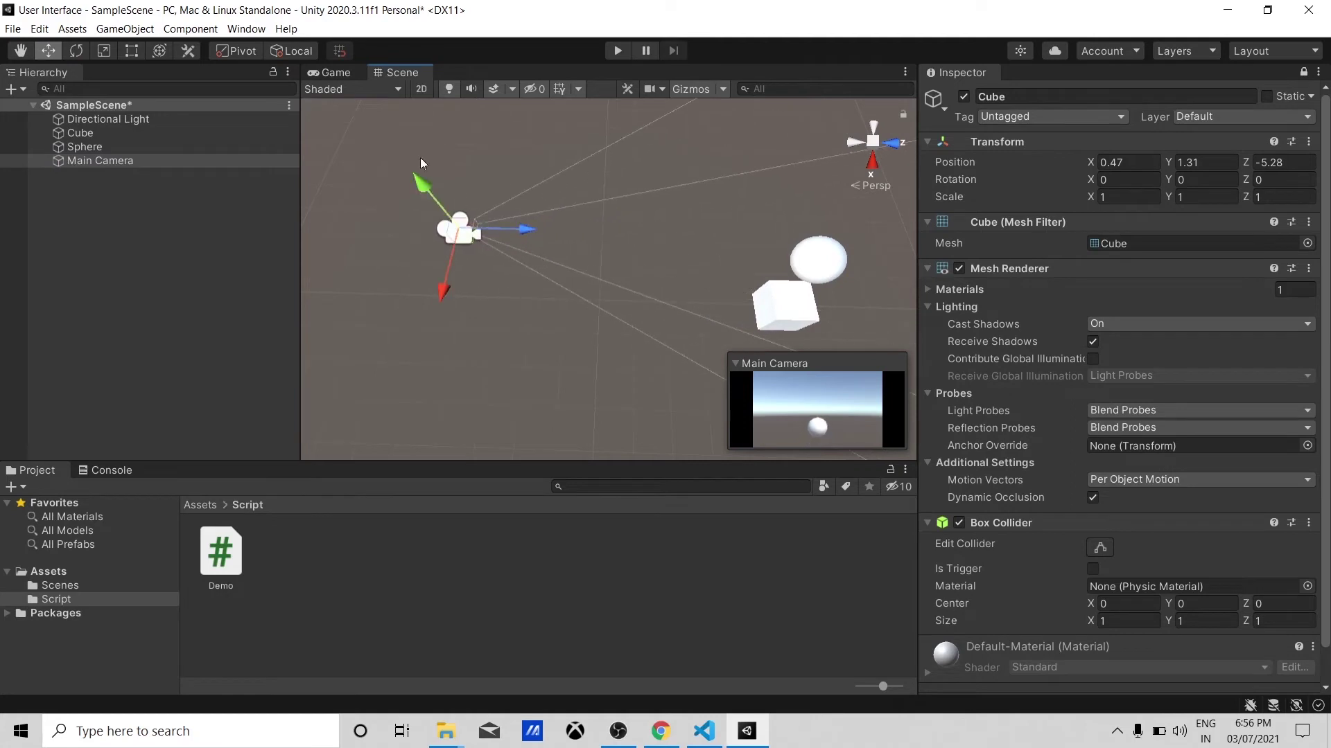
# Undo a trial rotation, reselect the Main Camera, and set the X rotation in the locked Inspector to about 2.58.
pyautogui.moveTo(1092, 184); pyautogui.dragTo(16, 408)
pyautogui.hotkey('ctrl', 'z')
pyautogui.click(105, 166)
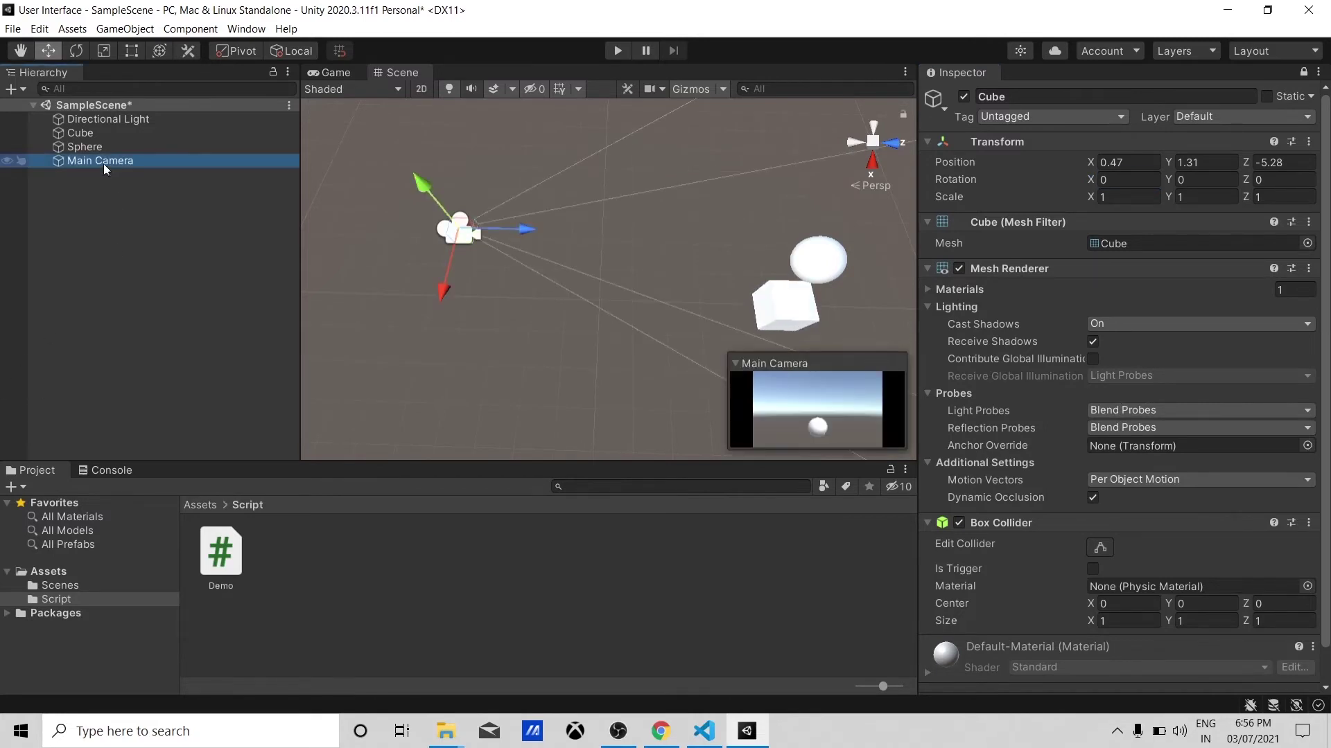
pyautogui.moveTo(1091, 179); pyautogui.dragTo(1170, 257)
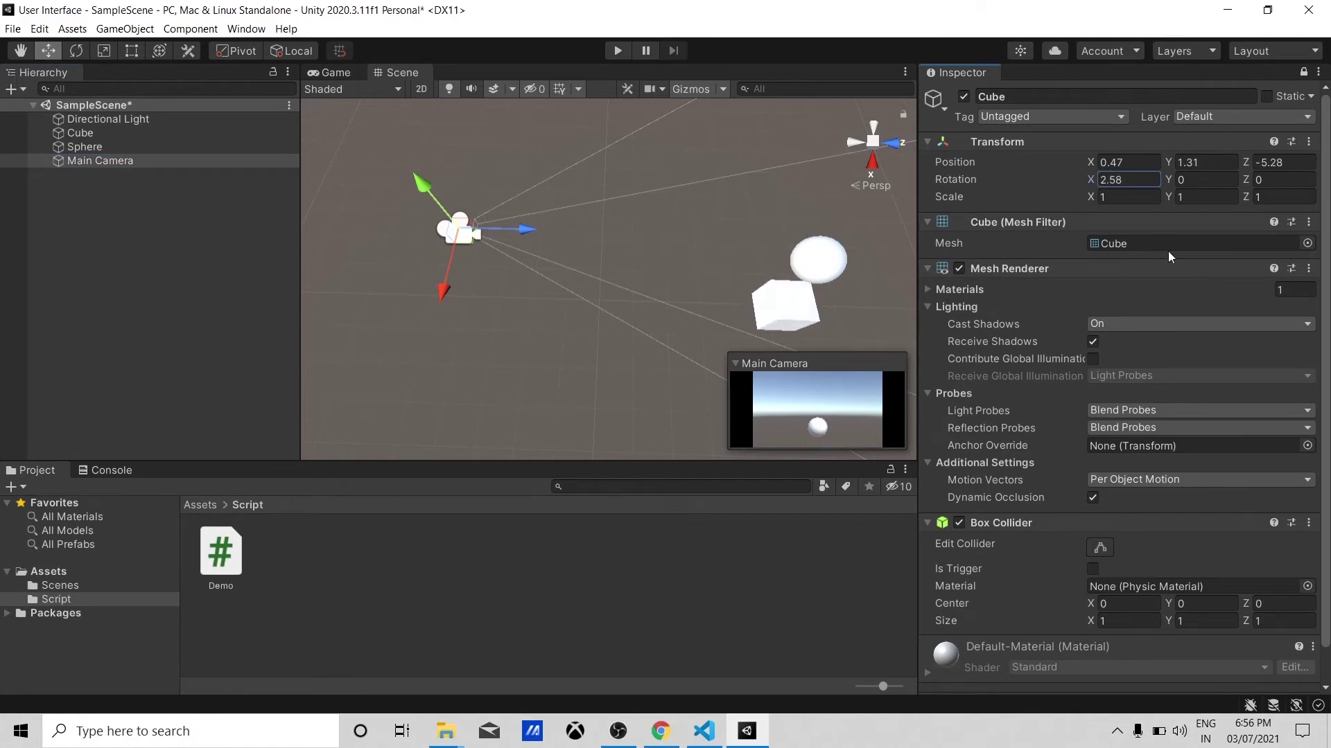
# Unlock the Inspector, set the Main Camera's X rotation to 12.86, and show the result in the Game view.
pyautogui.click(1304, 72)
pyautogui.click(100, 160)
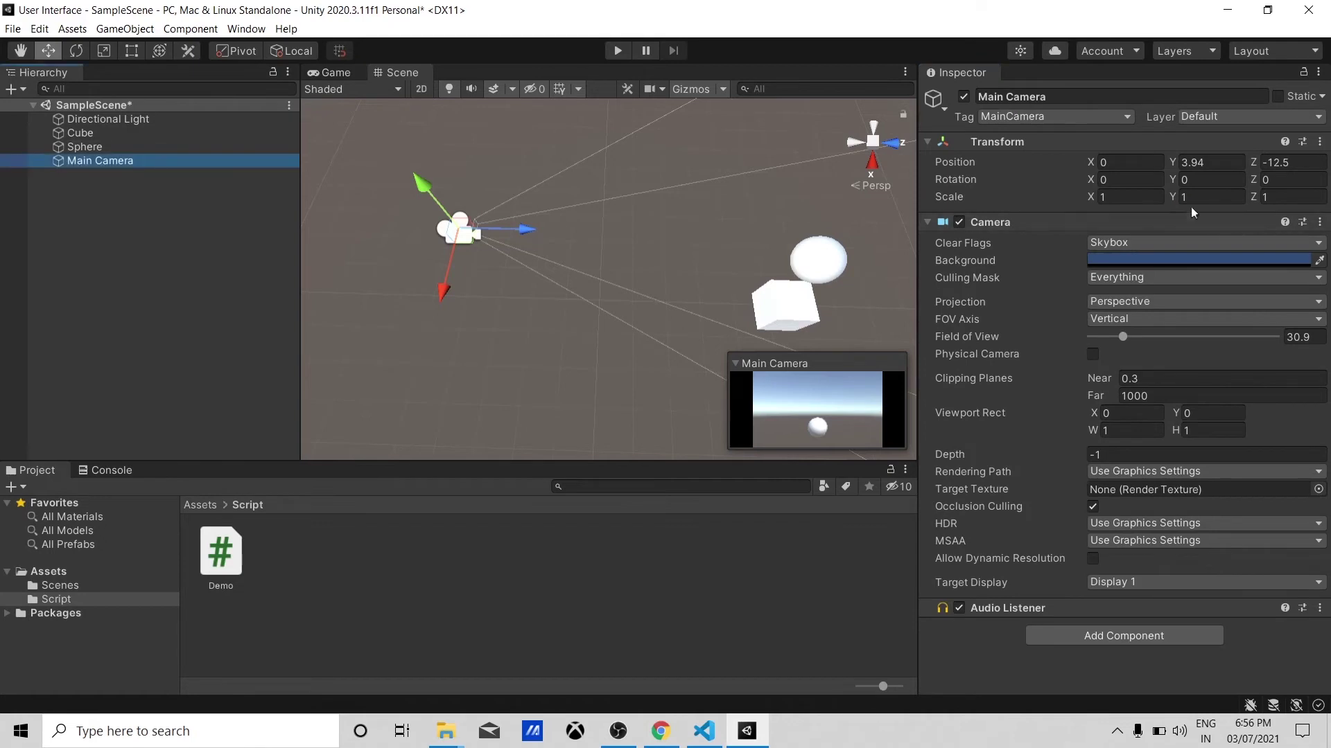
pyautogui.moveTo(1090, 180); pyautogui.dragTo(147, 262)
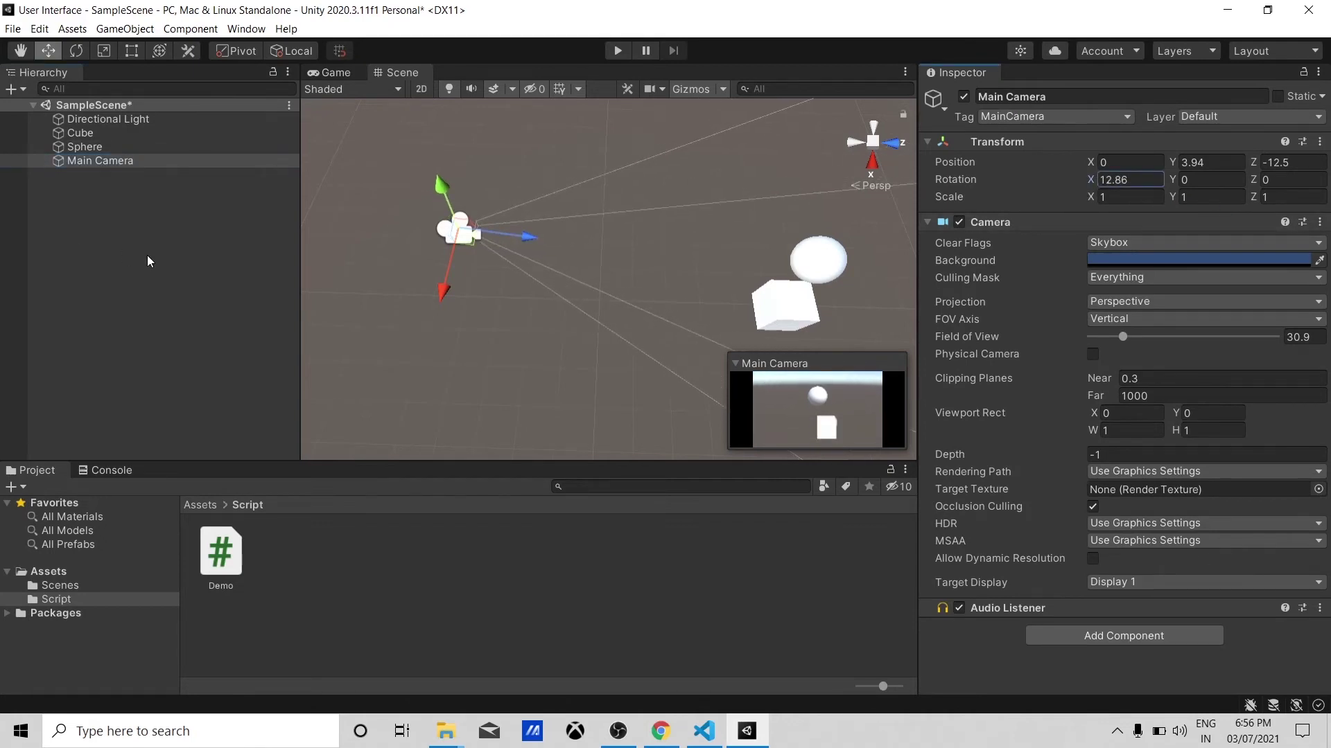
pyautogui.click(348, 74)
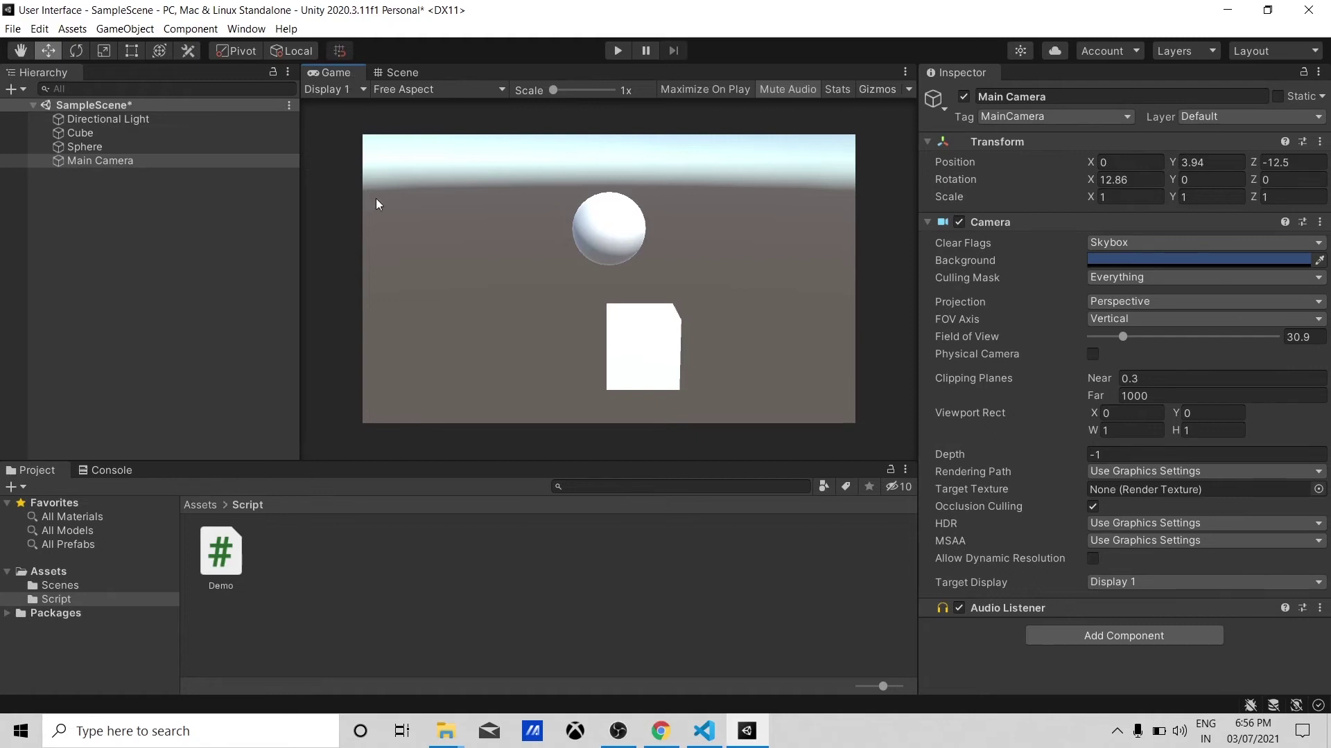
# Try the 16:10, QHD and Full HD display sizes in the Game view and settle on 4K UHD (3840x2160).
pyautogui.click(416, 89)
pyautogui.click(423, 88)
pyautogui.click(426, 89)
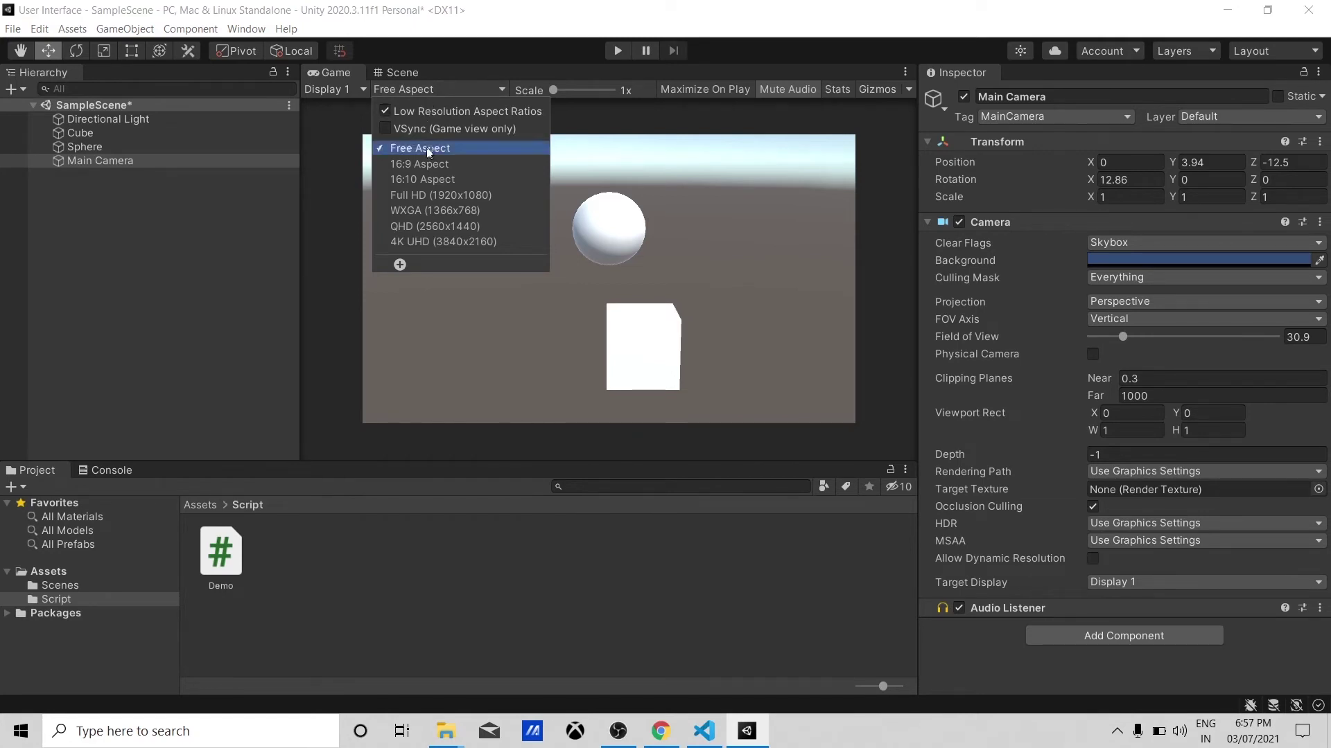
pyautogui.click(426, 183)
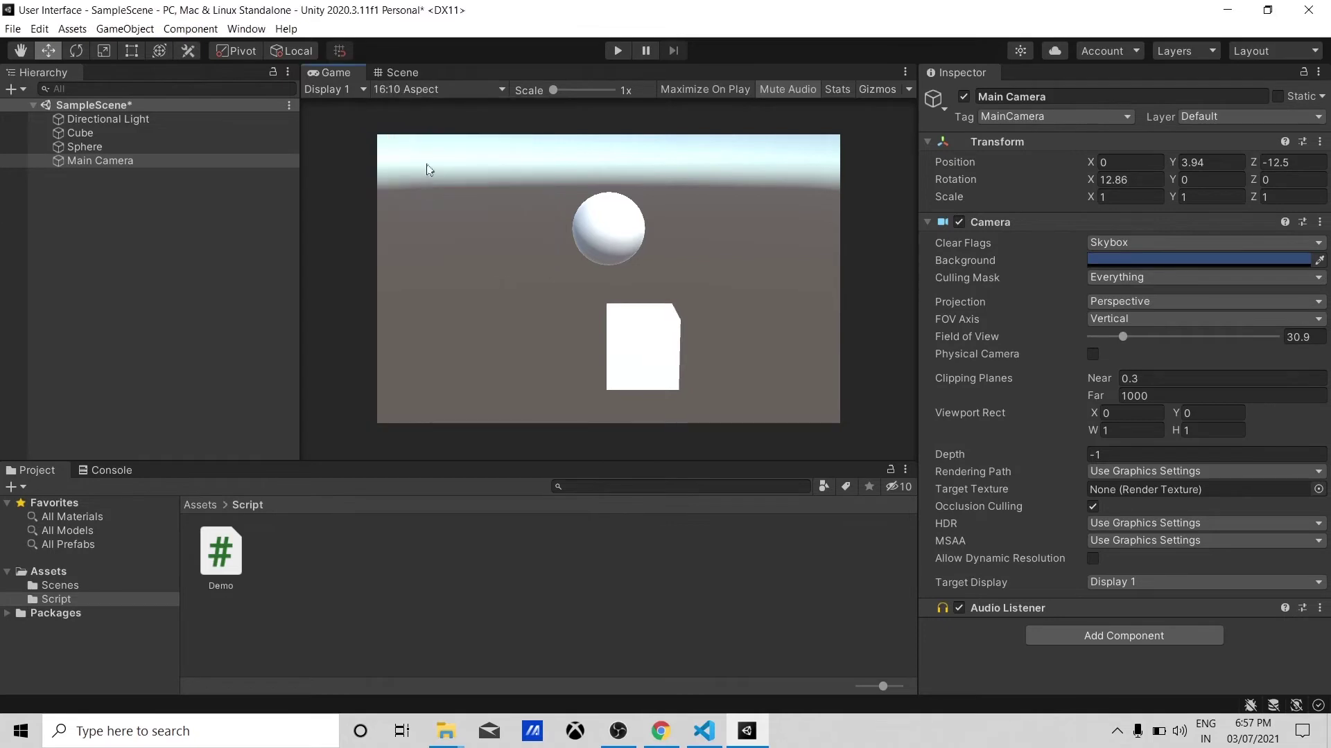
pyautogui.click(418, 88)
pyautogui.click(441, 226)
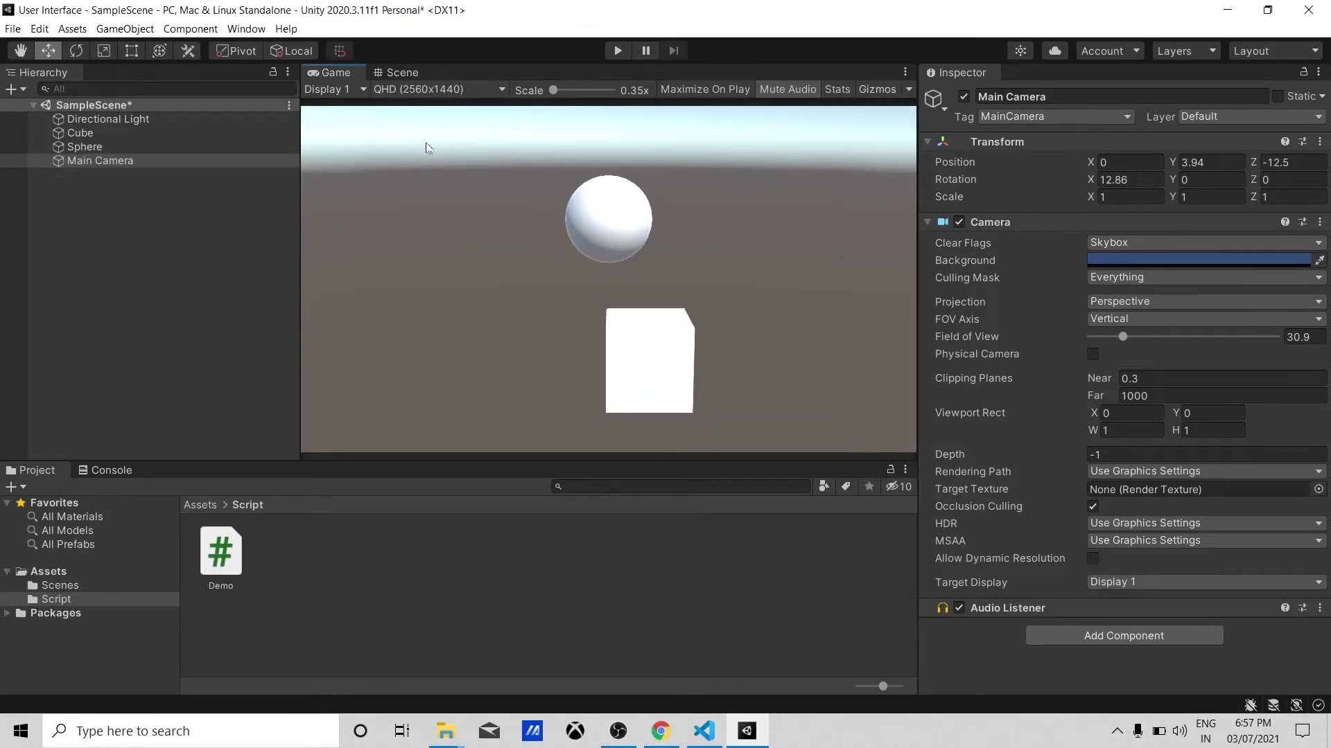
pyautogui.click(427, 88)
pyautogui.click(443, 198)
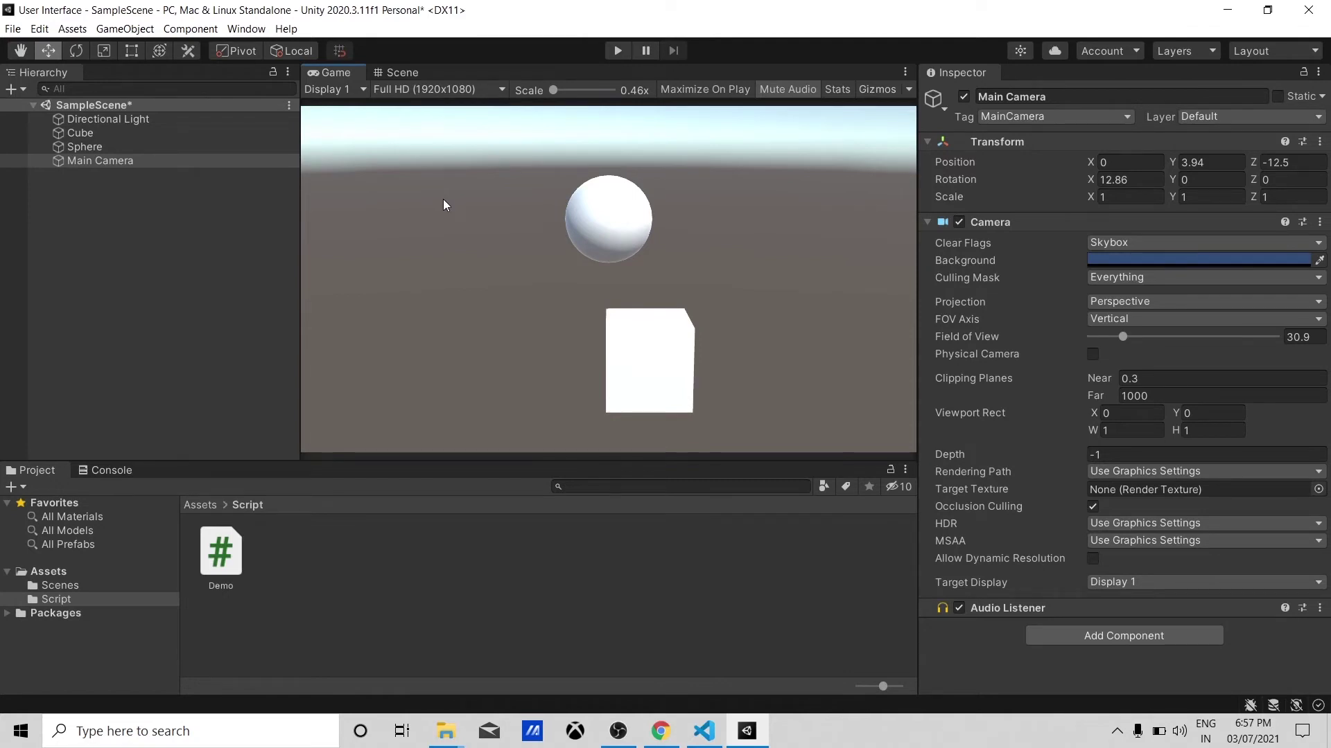
pyautogui.click(464, 92)
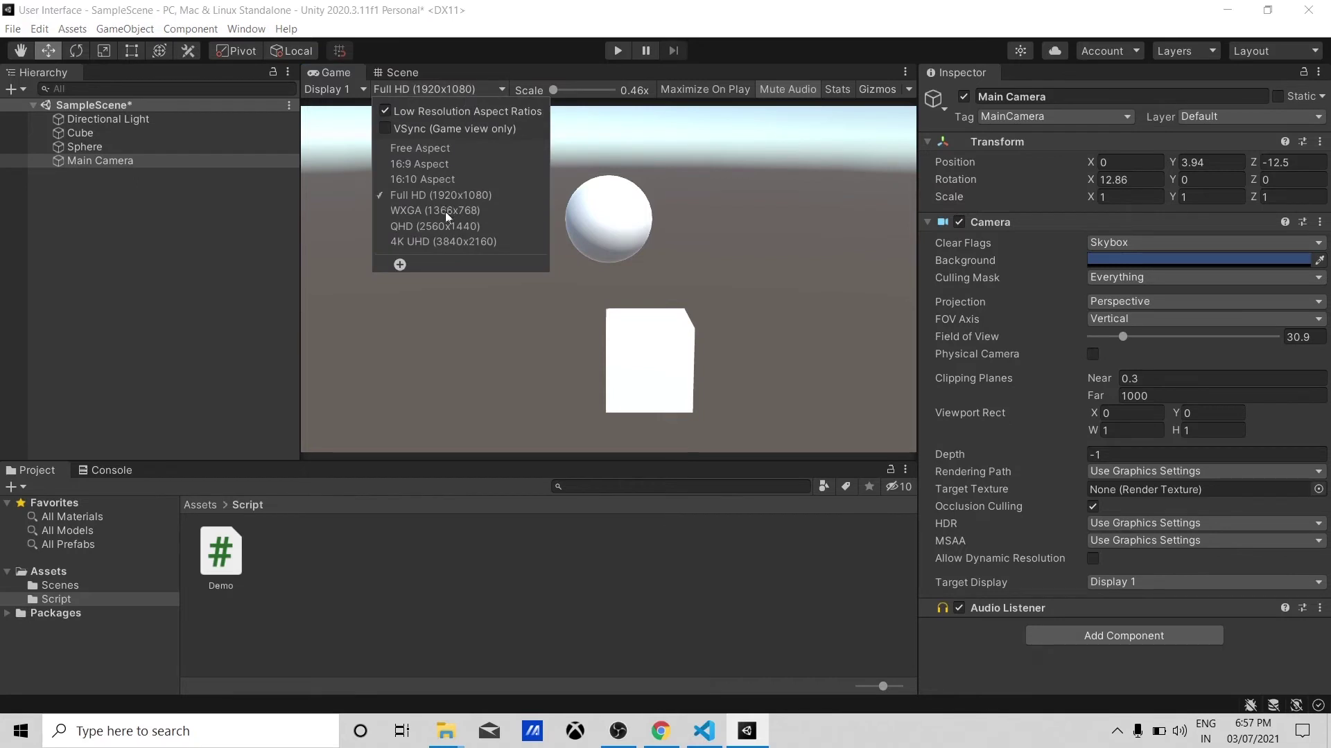
pyautogui.click(458, 243)
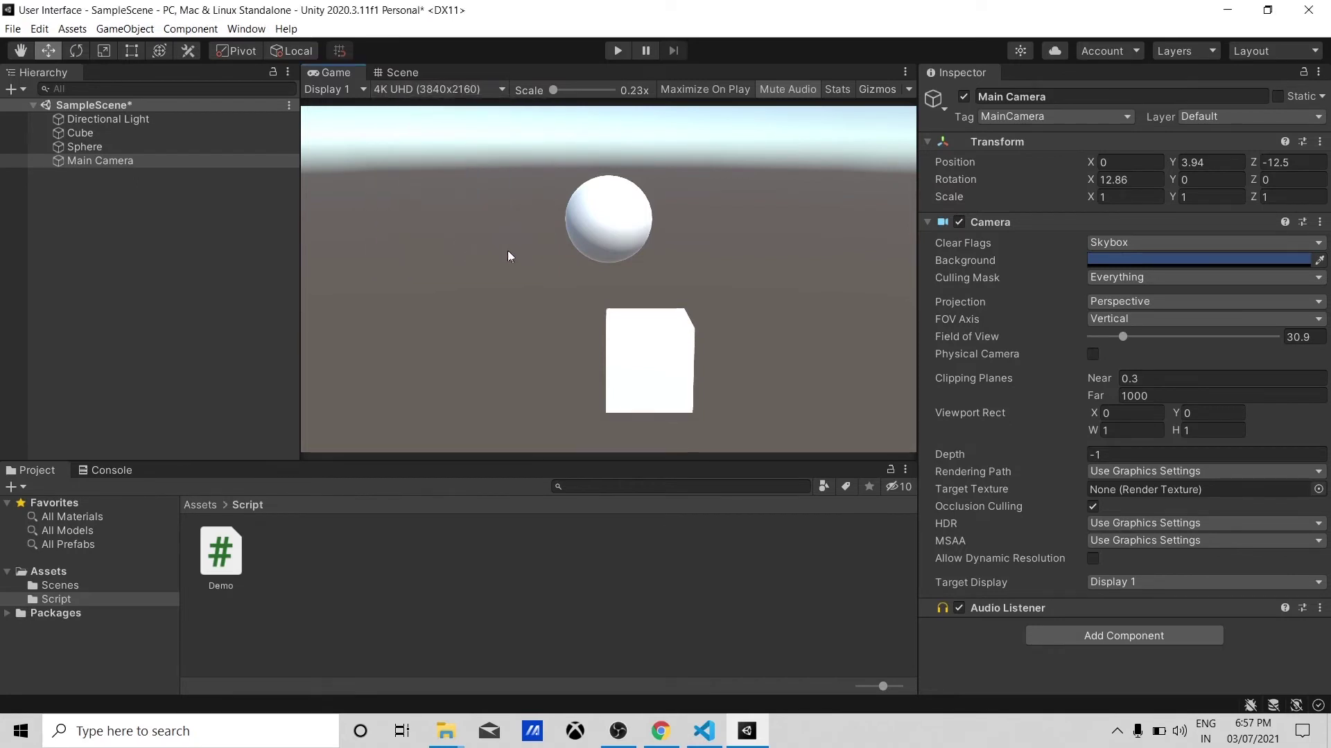
# Play and stop the scene twice with Maximize On Play enabled, and look over the Game view's rendering statistics.
pyautogui.click(698, 94)
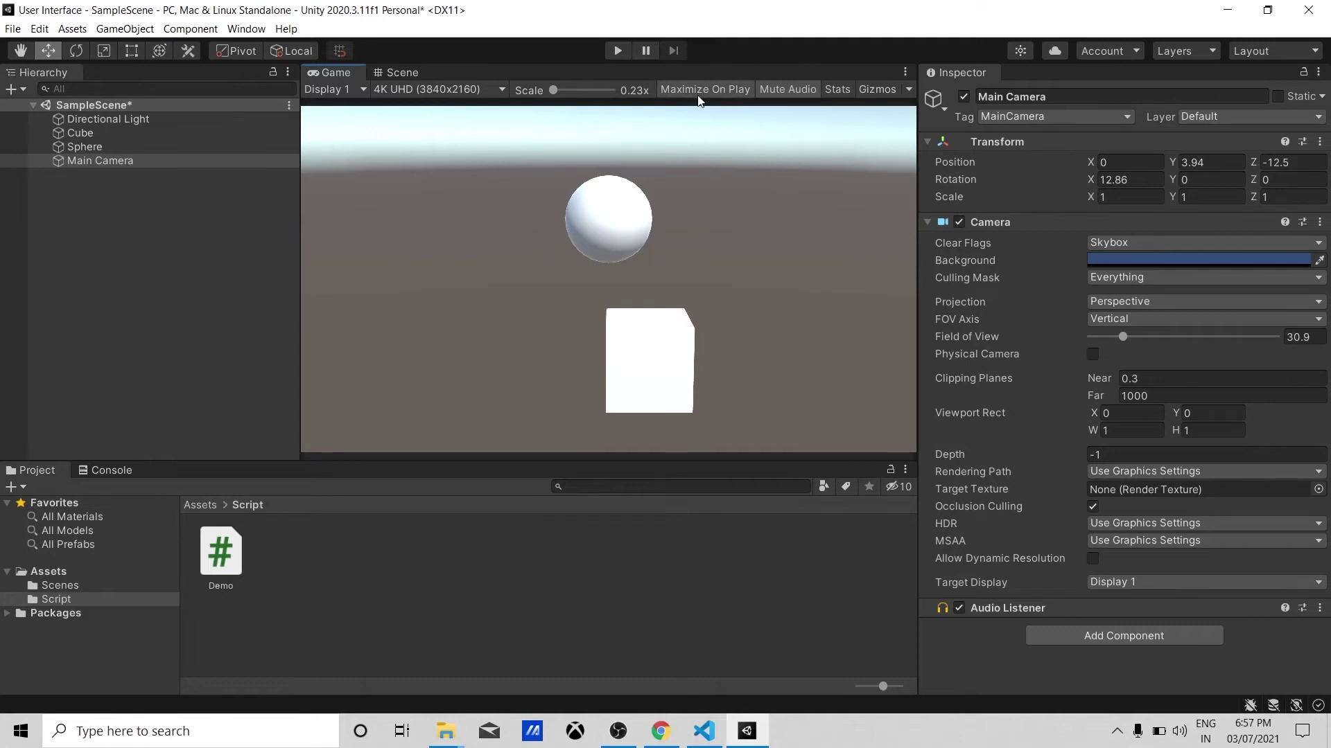
pyautogui.click(618, 53)
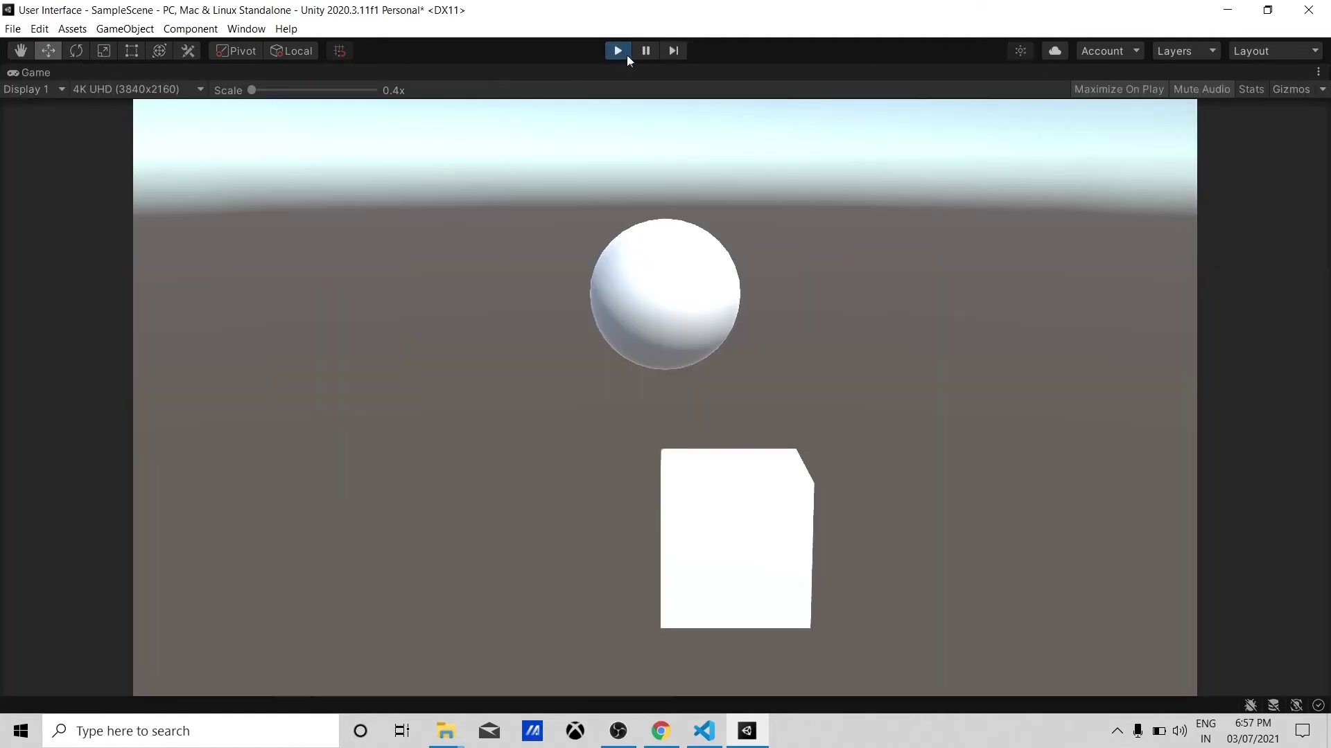
pyautogui.click(618, 51)
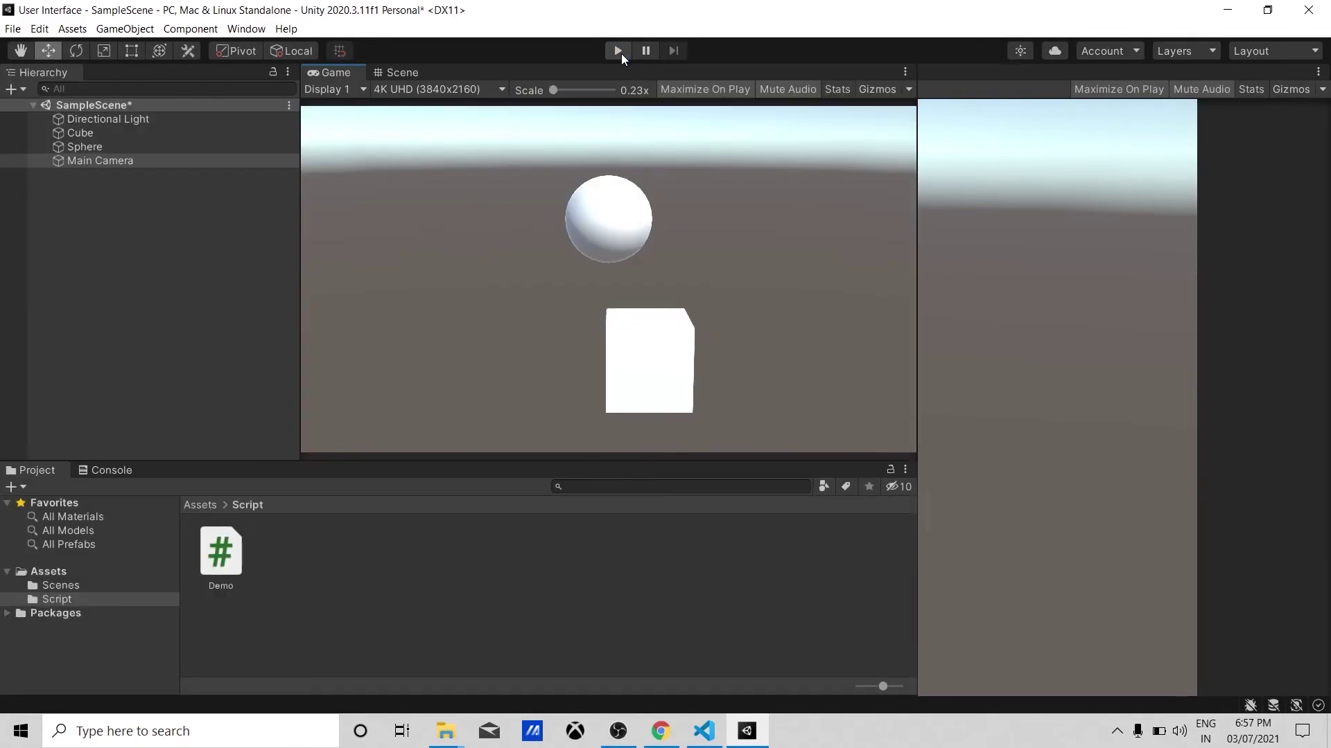
pyautogui.click(618, 52)
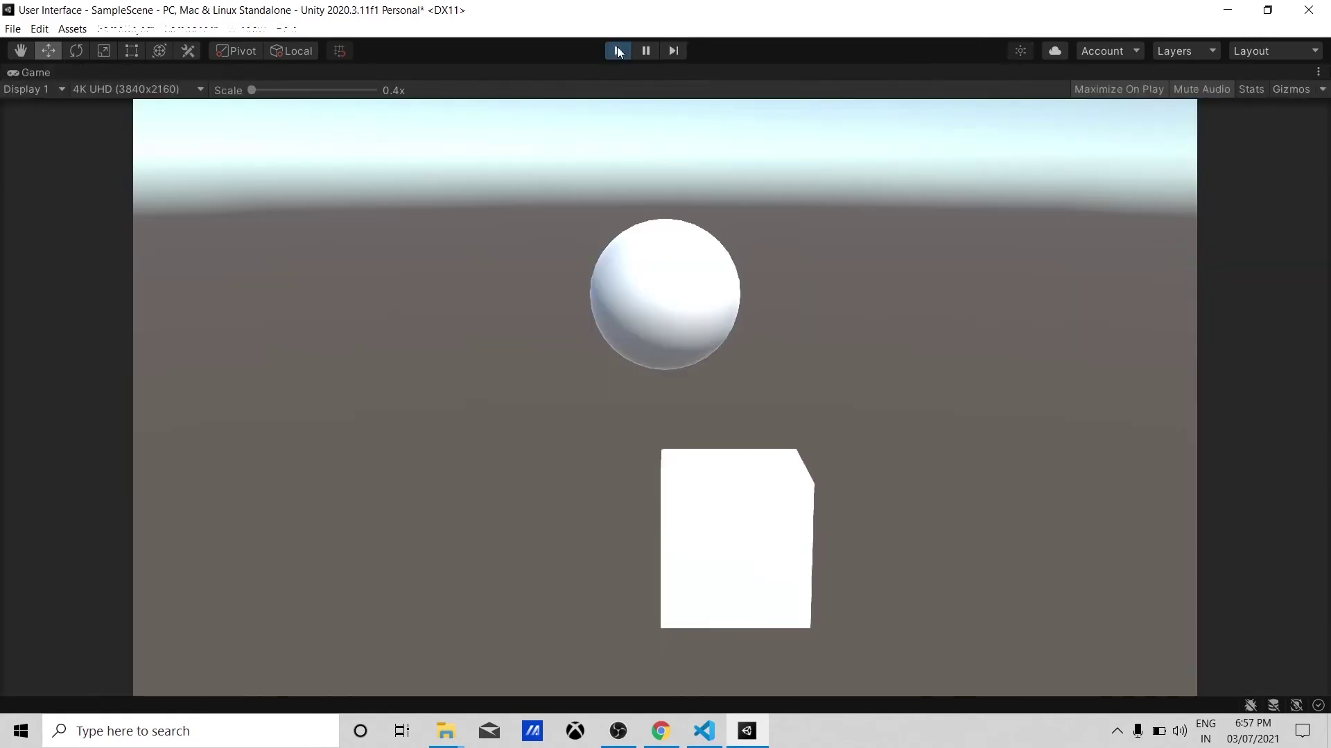
pyautogui.click(618, 51)
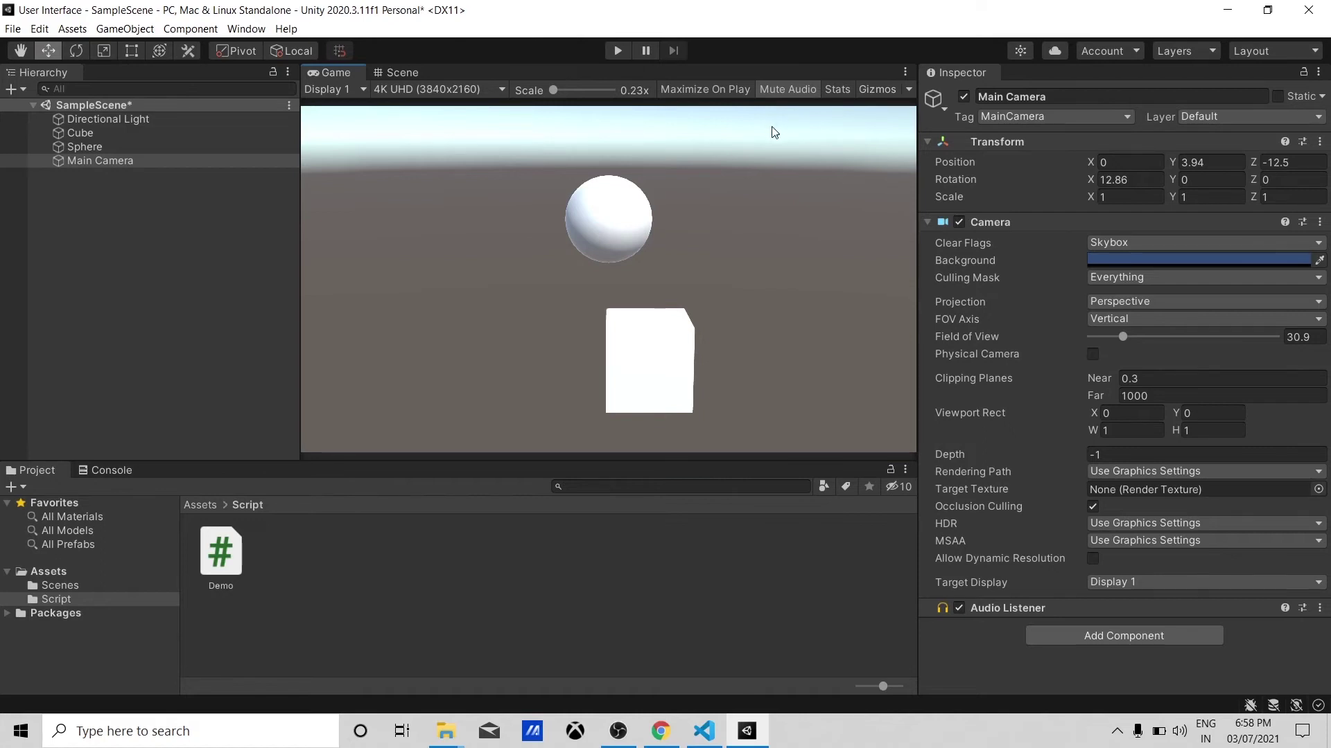
pyautogui.click(836, 93)
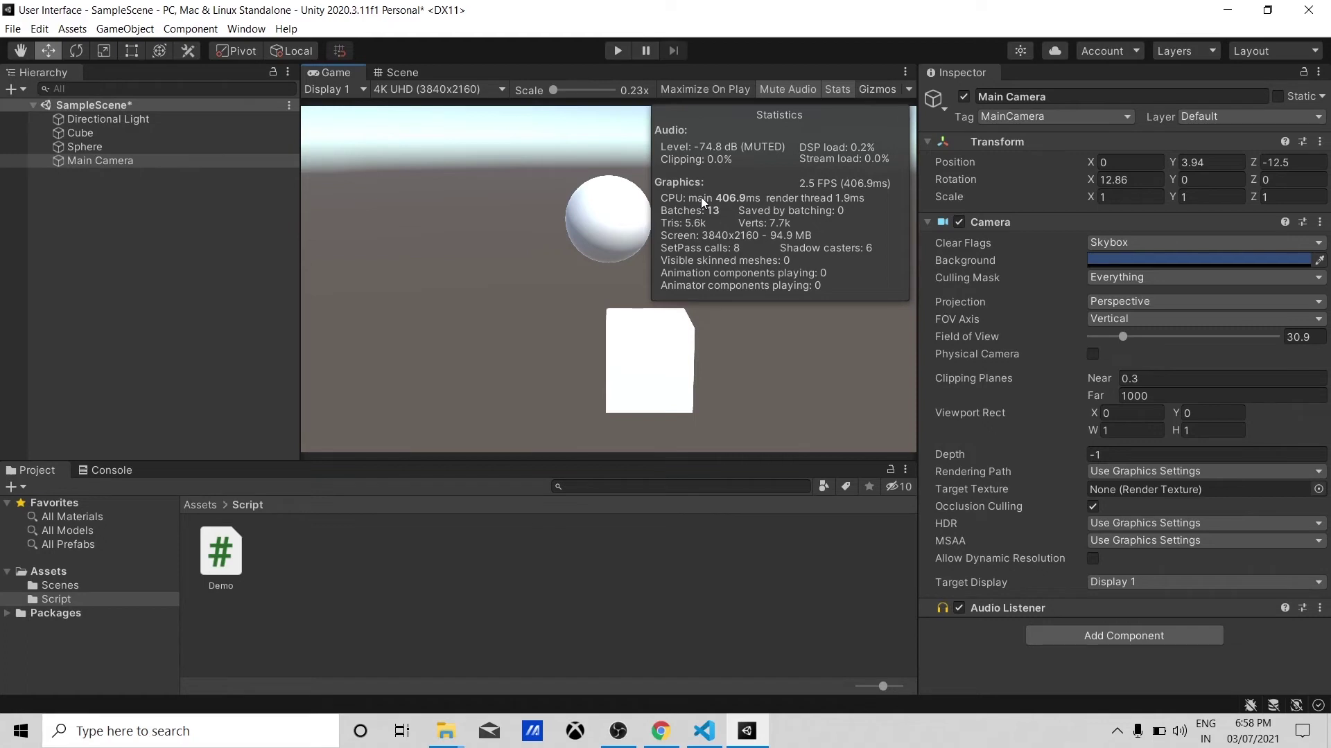
pyautogui.click(838, 90)
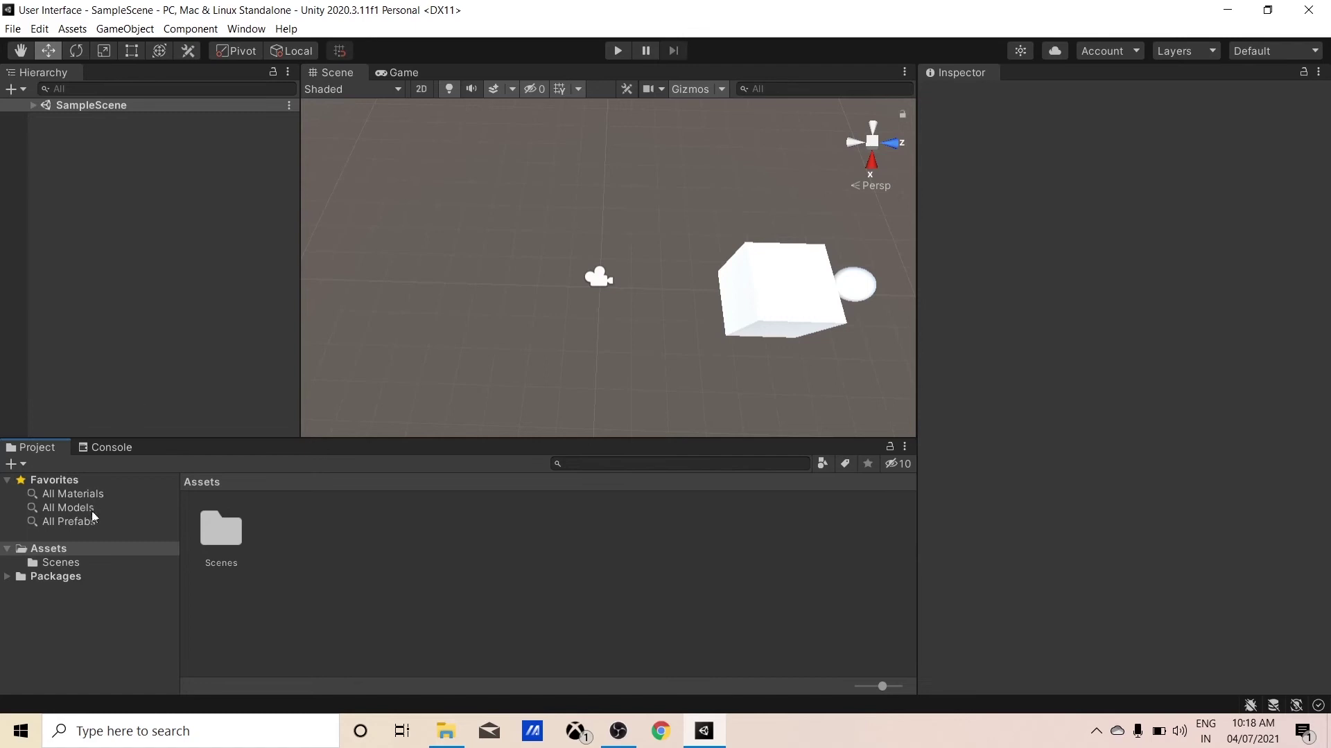
# Create a folder named Script inside the Scenes folder of the project assets.
pyautogui.click(64, 550)
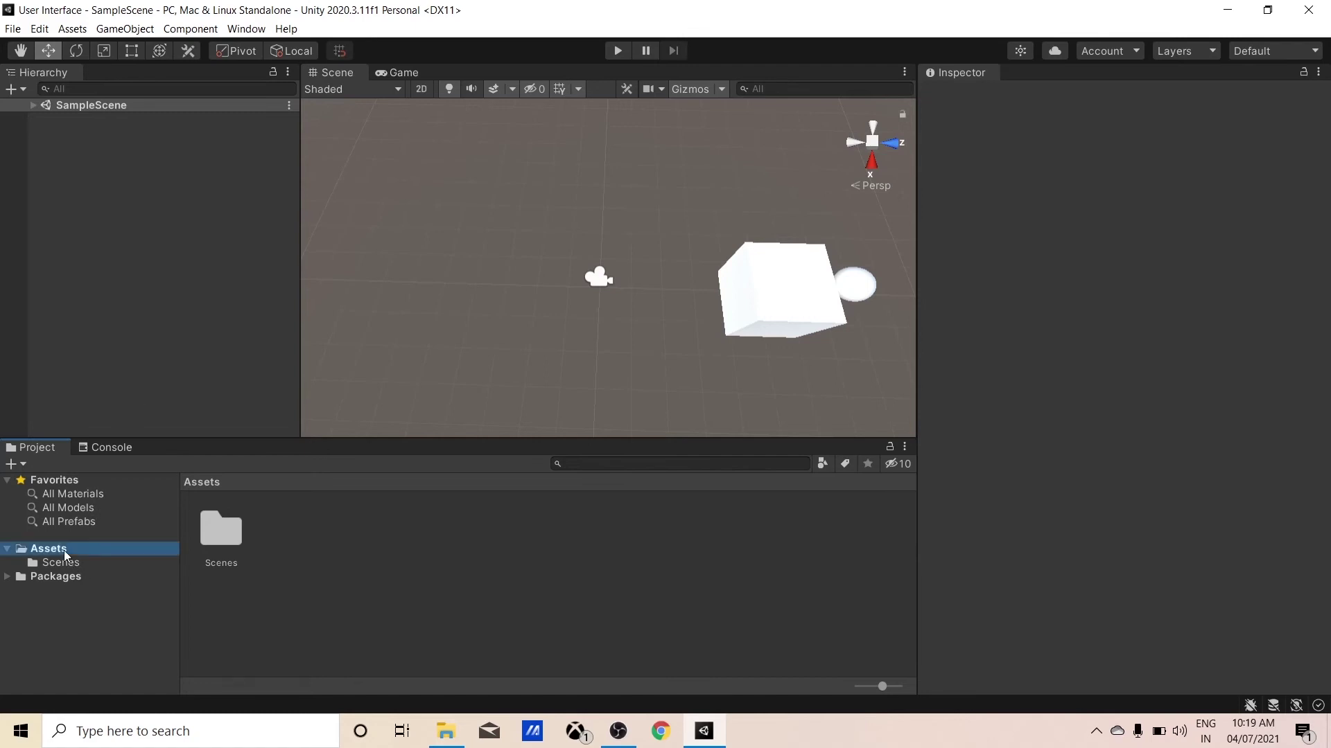
pyautogui.rightClick(63, 550)
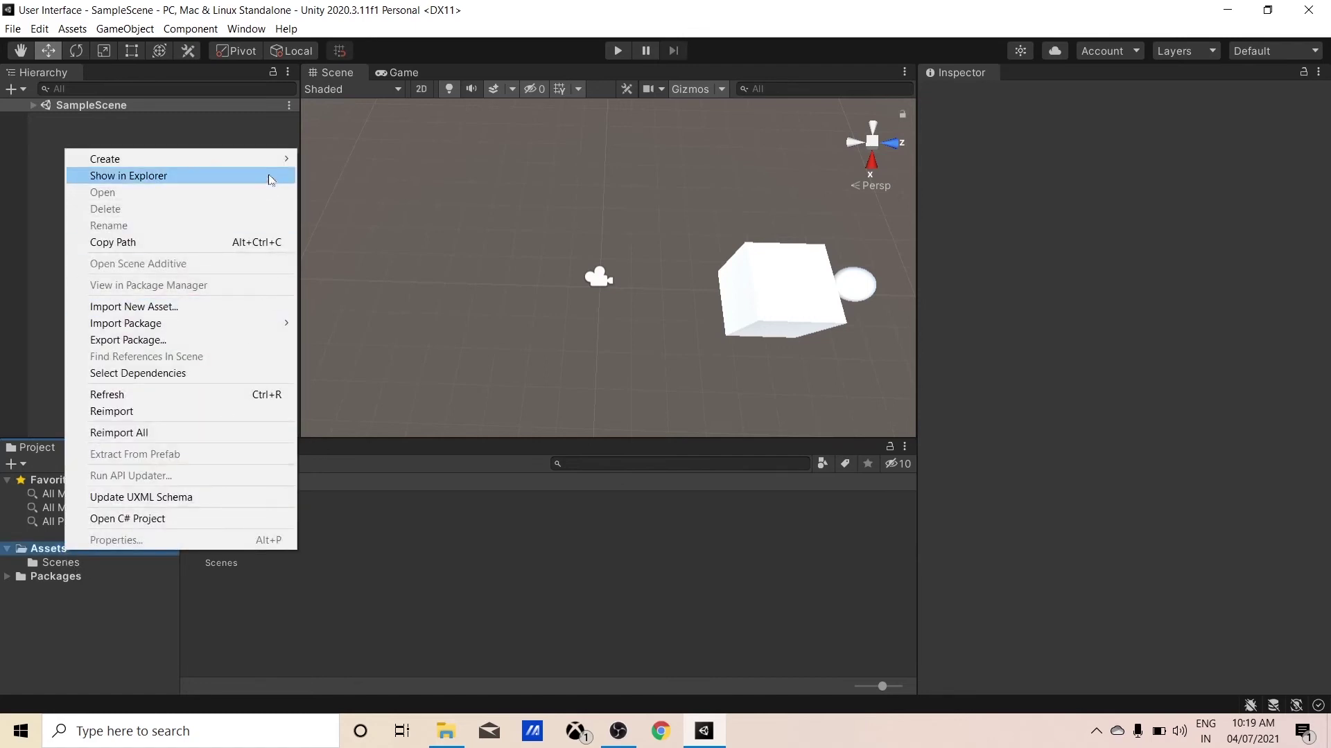
pyautogui.click(74, 562)
pyautogui.rightClick(74, 563)
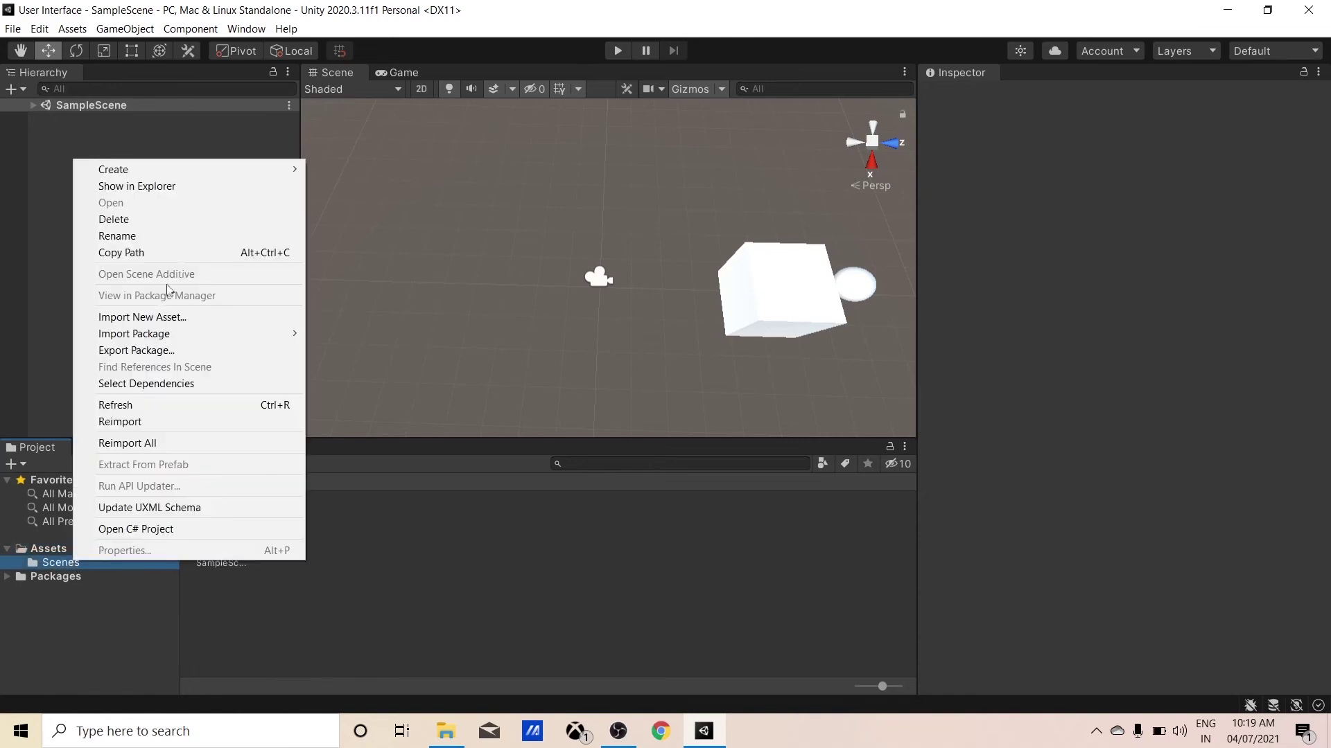
pyautogui.moveTo(191, 172)
pyautogui.click(368, 140)
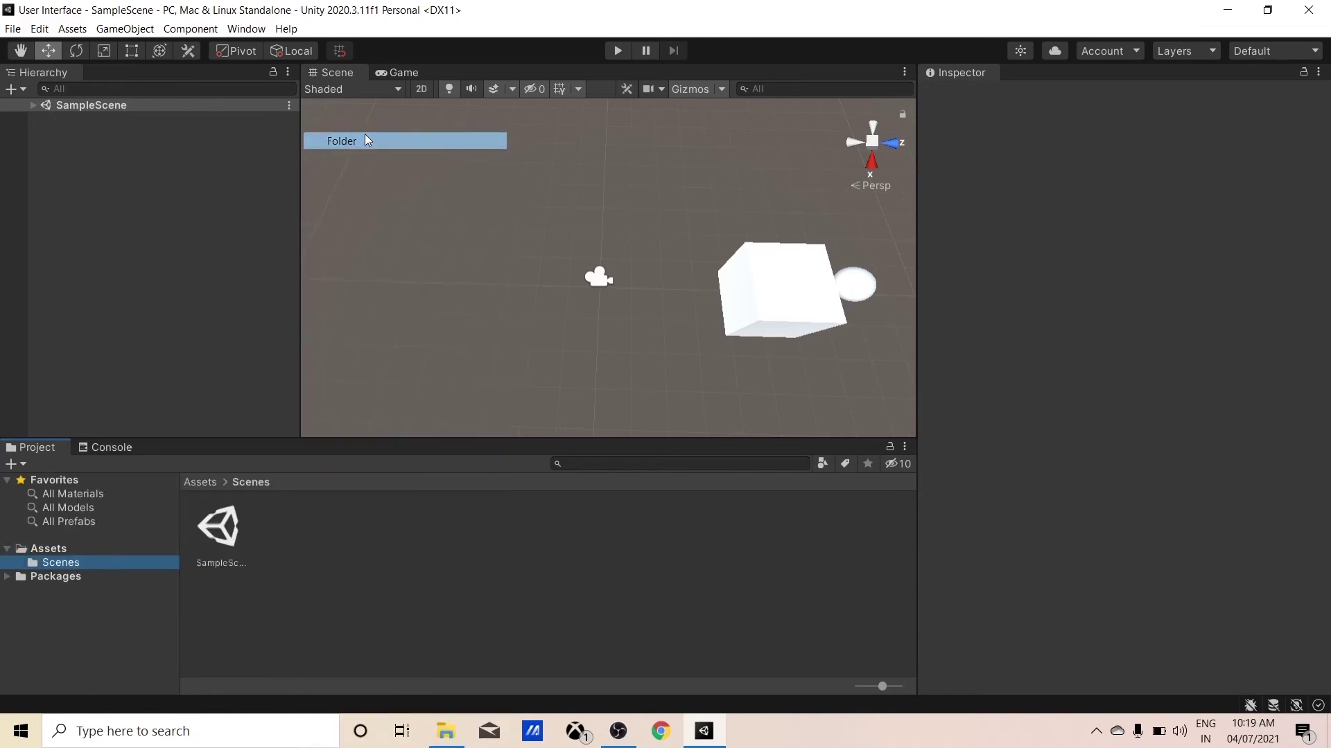
pyautogui.write('Script')
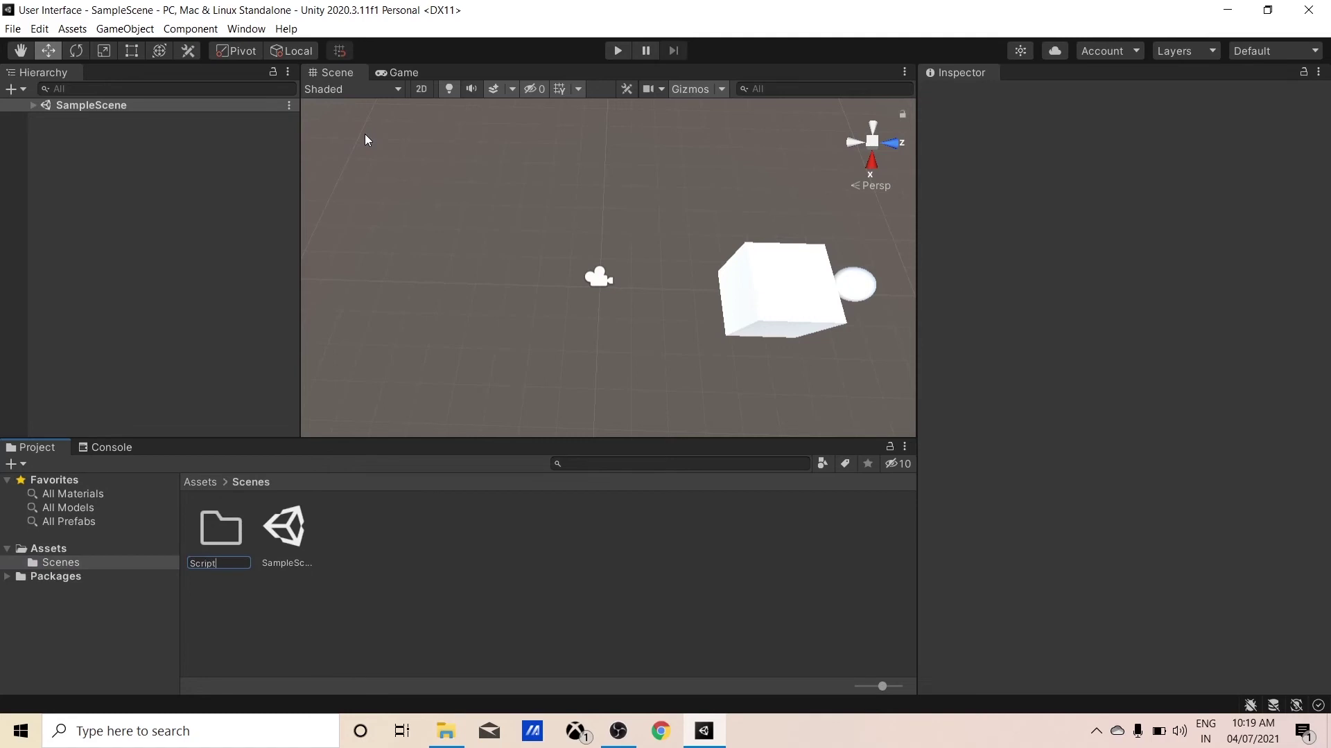
pyautogui.press('Return')
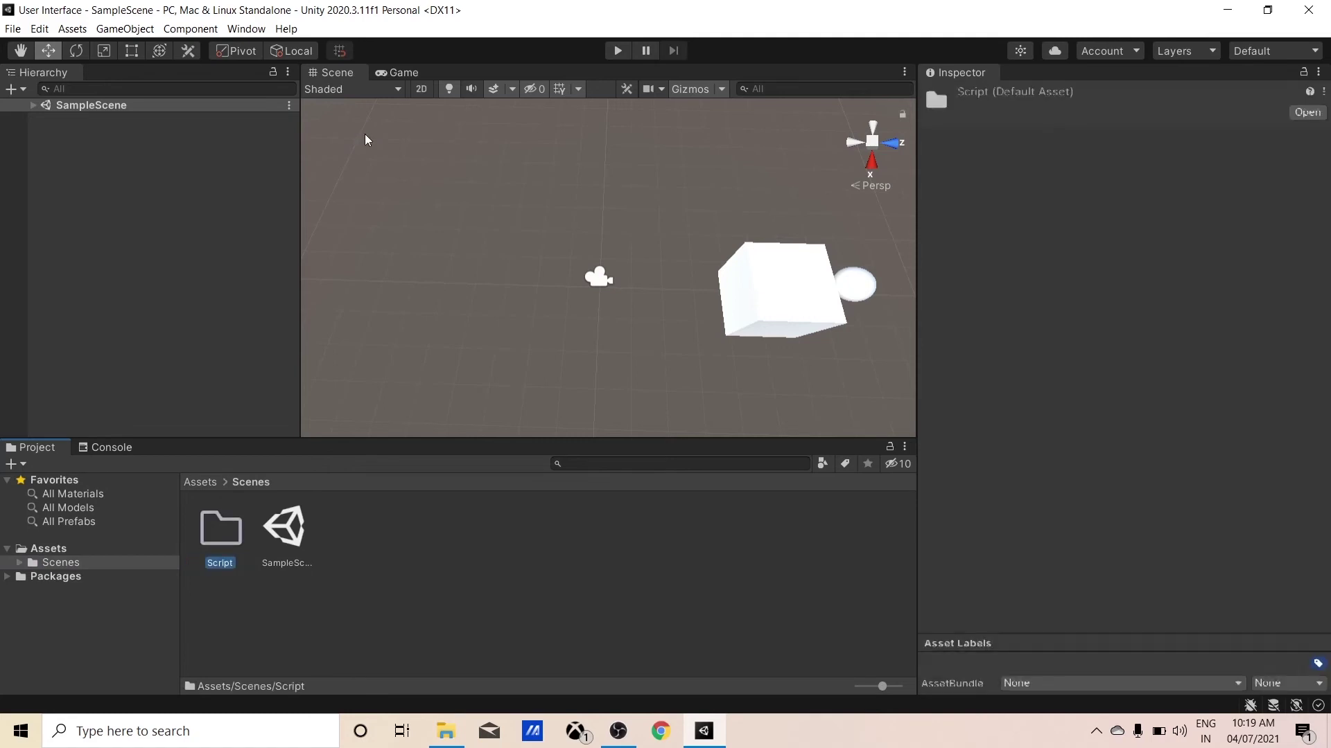
pyautogui.click(293, 617)
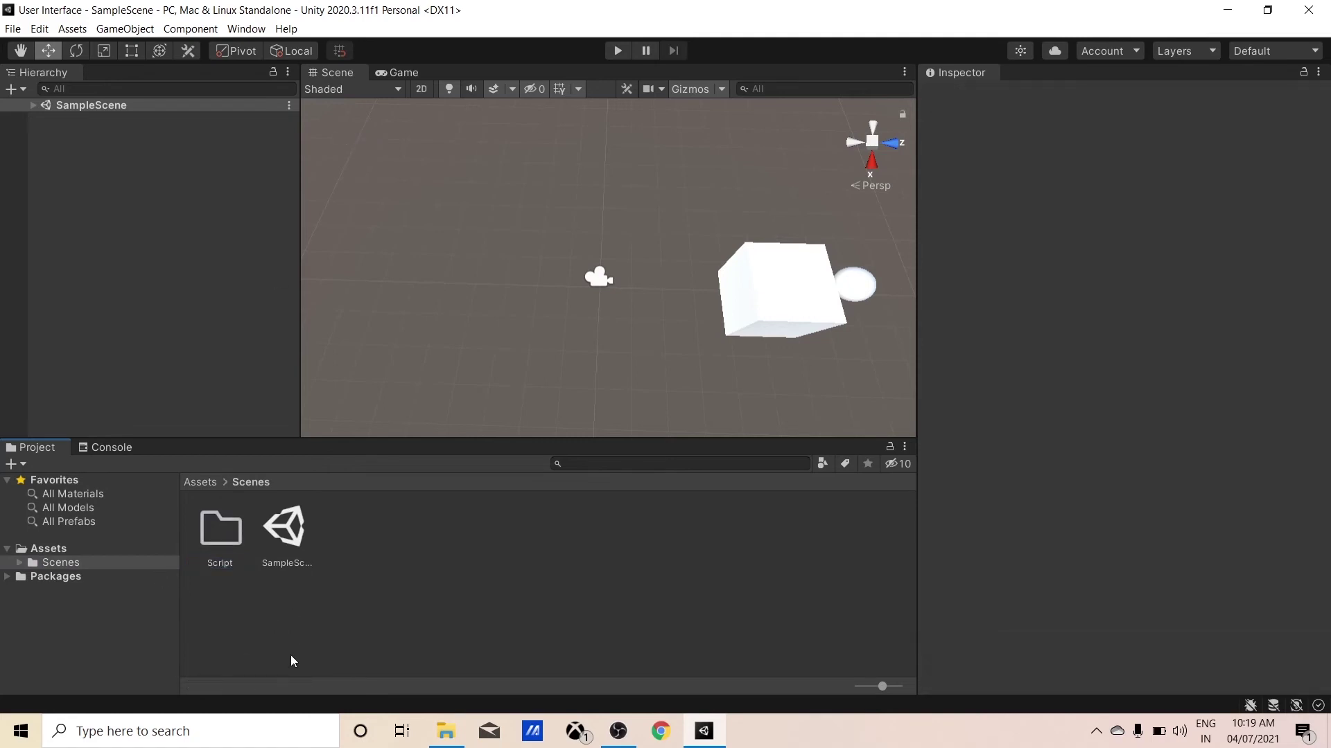
# Create a C# script named Demo inside the Script folder.
pyautogui.doubleClick(221, 531)
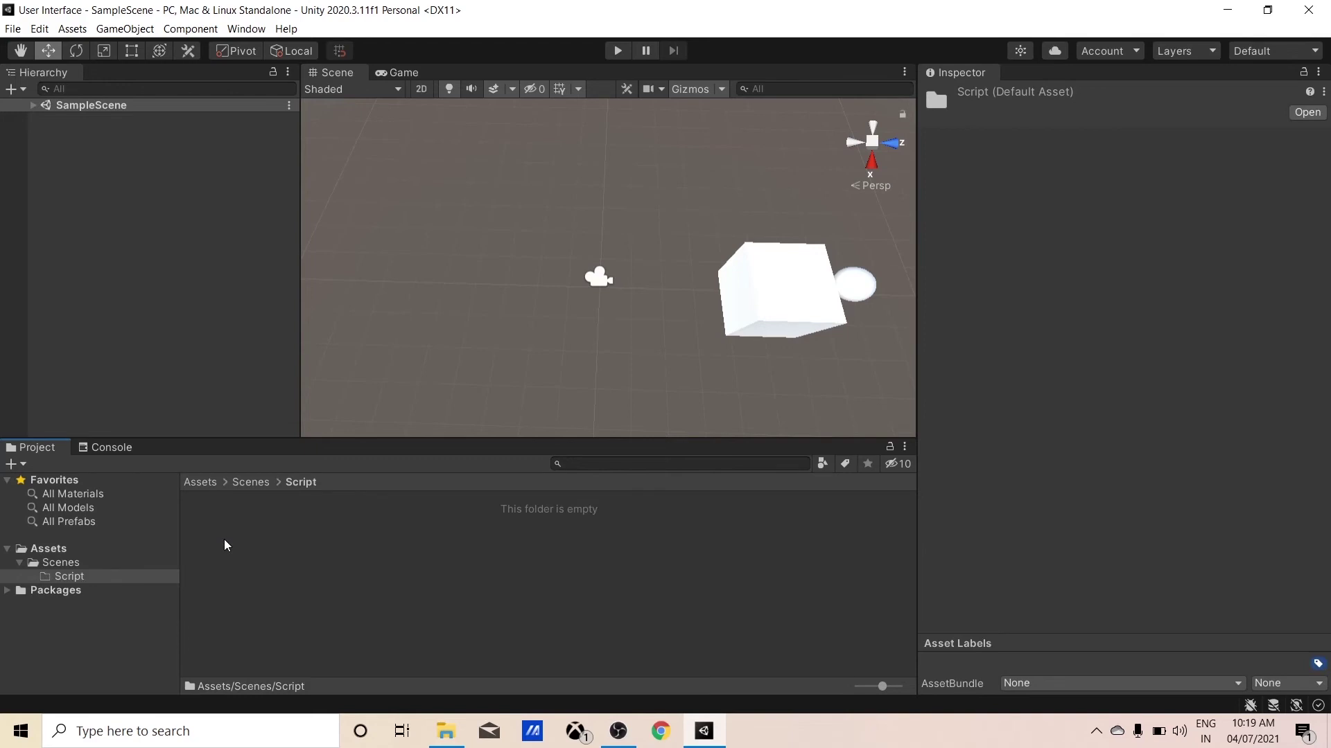
pyautogui.rightClick(225, 545)
pyautogui.moveTo(336, 149)
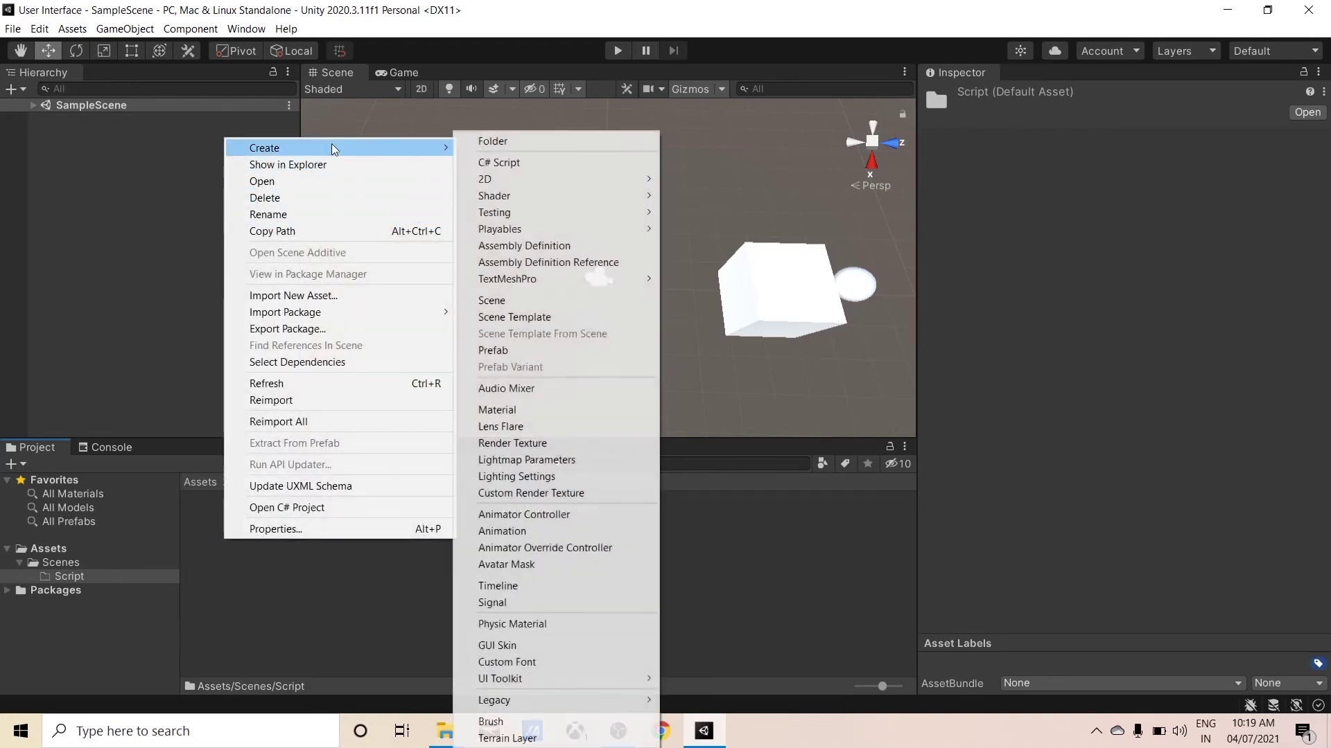
pyautogui.click(490, 161)
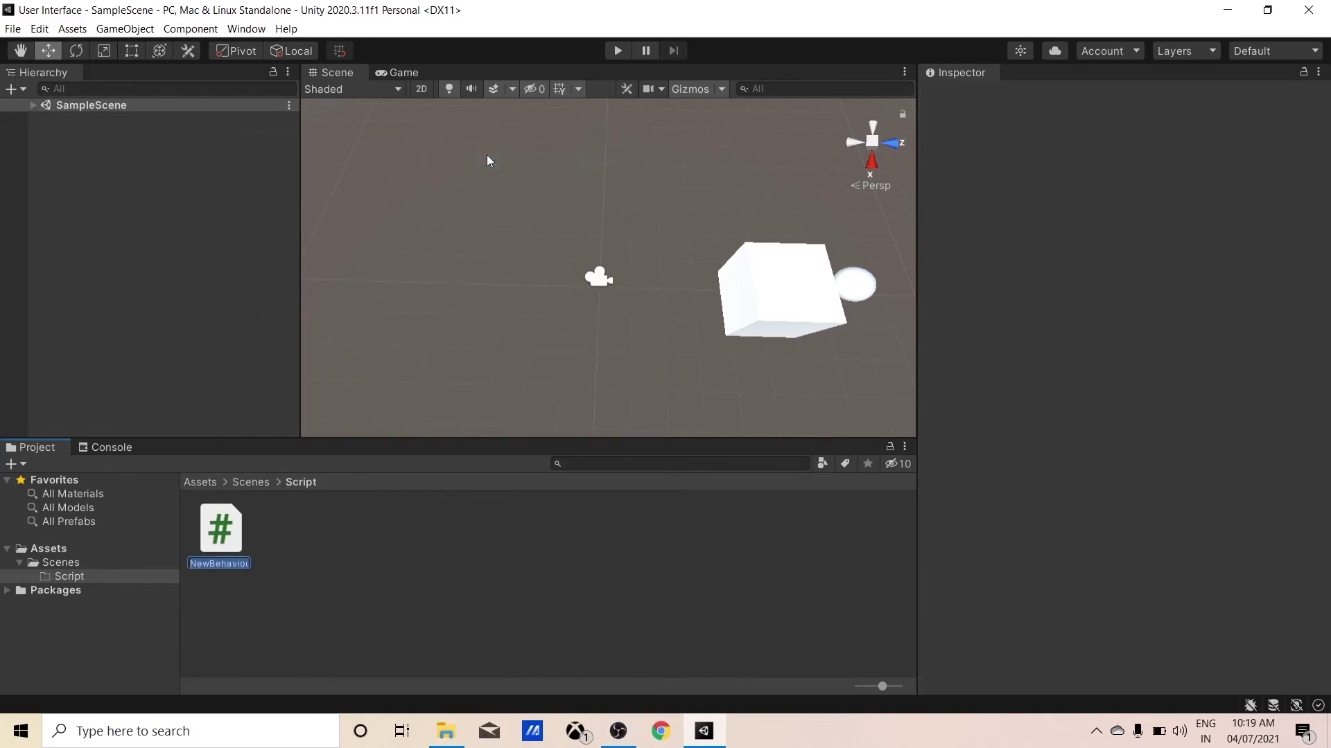
pyautogui.press('BackSpace')
pyautogui.write('Demo')
pyautogui.press('Return')
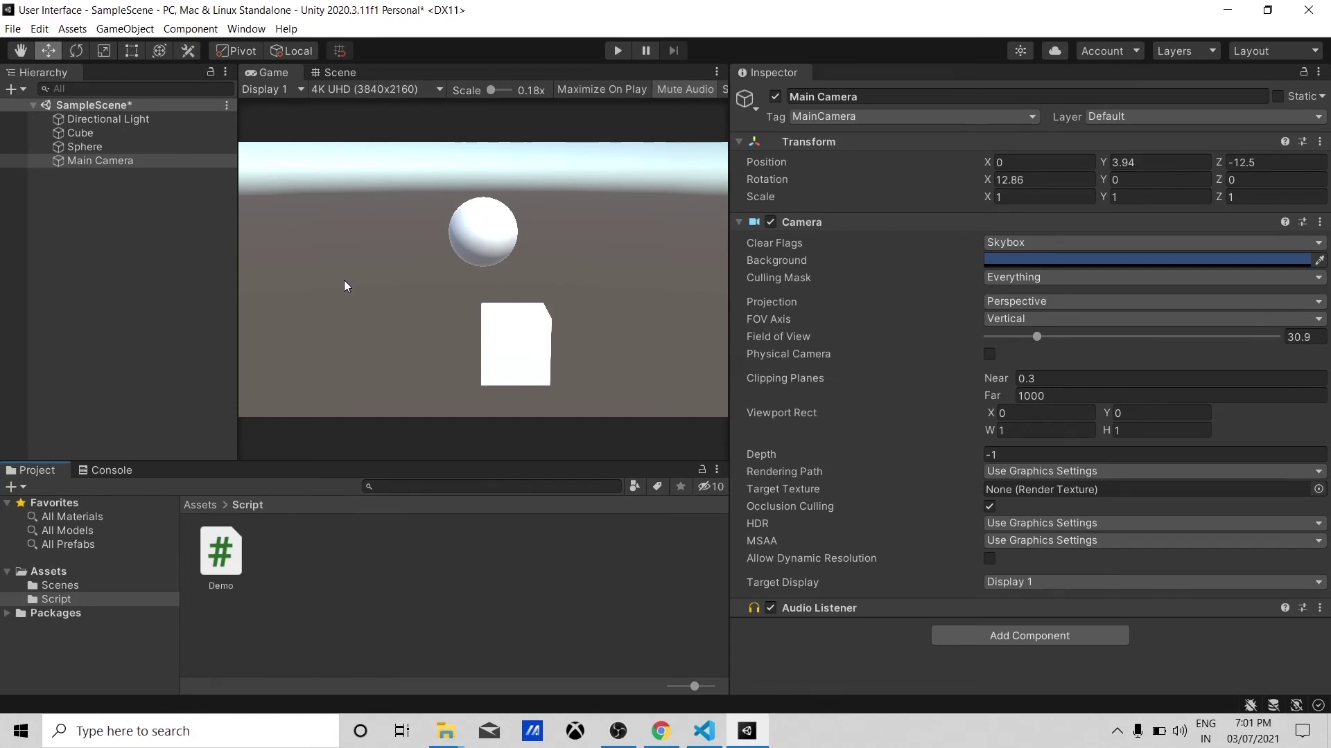
# Dock the Console beside the Inspector and turn on its Clear on Play option.
pyautogui.click(111, 470)
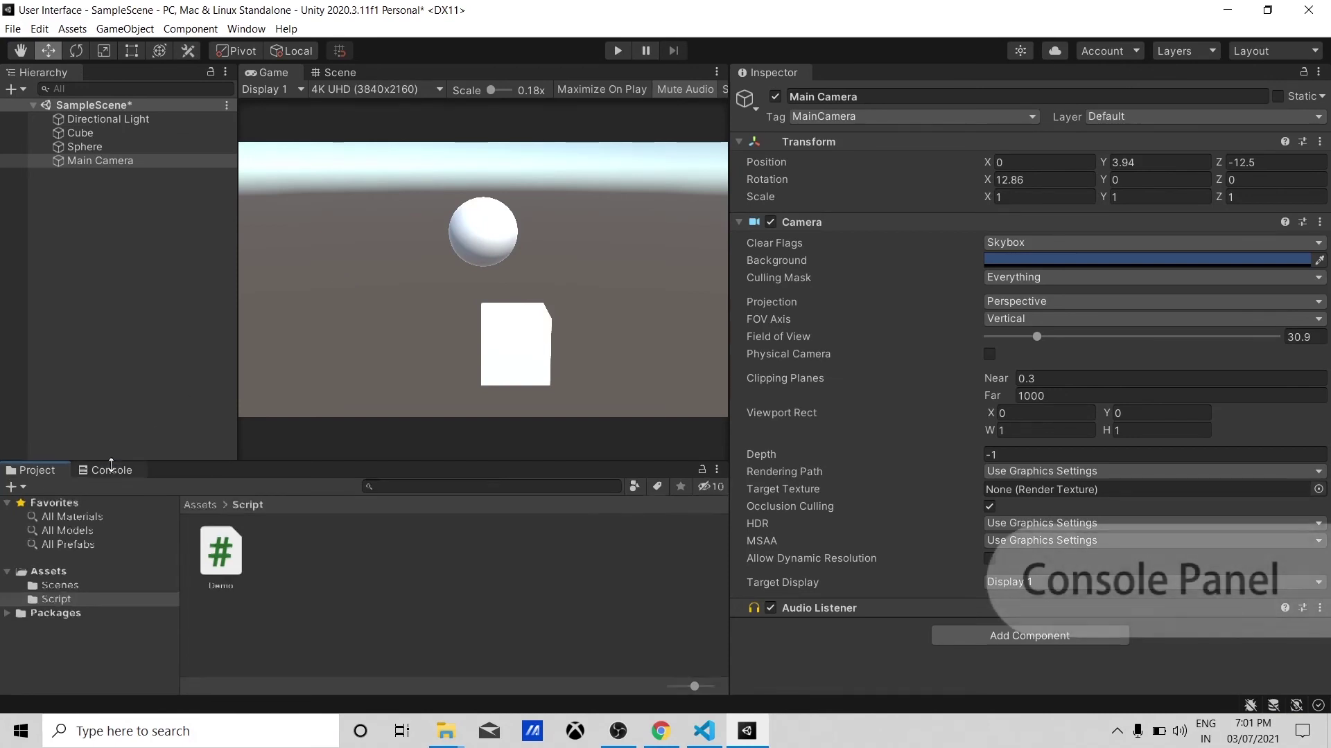
pyautogui.moveTo(112, 470); pyautogui.dragTo(867, 76)
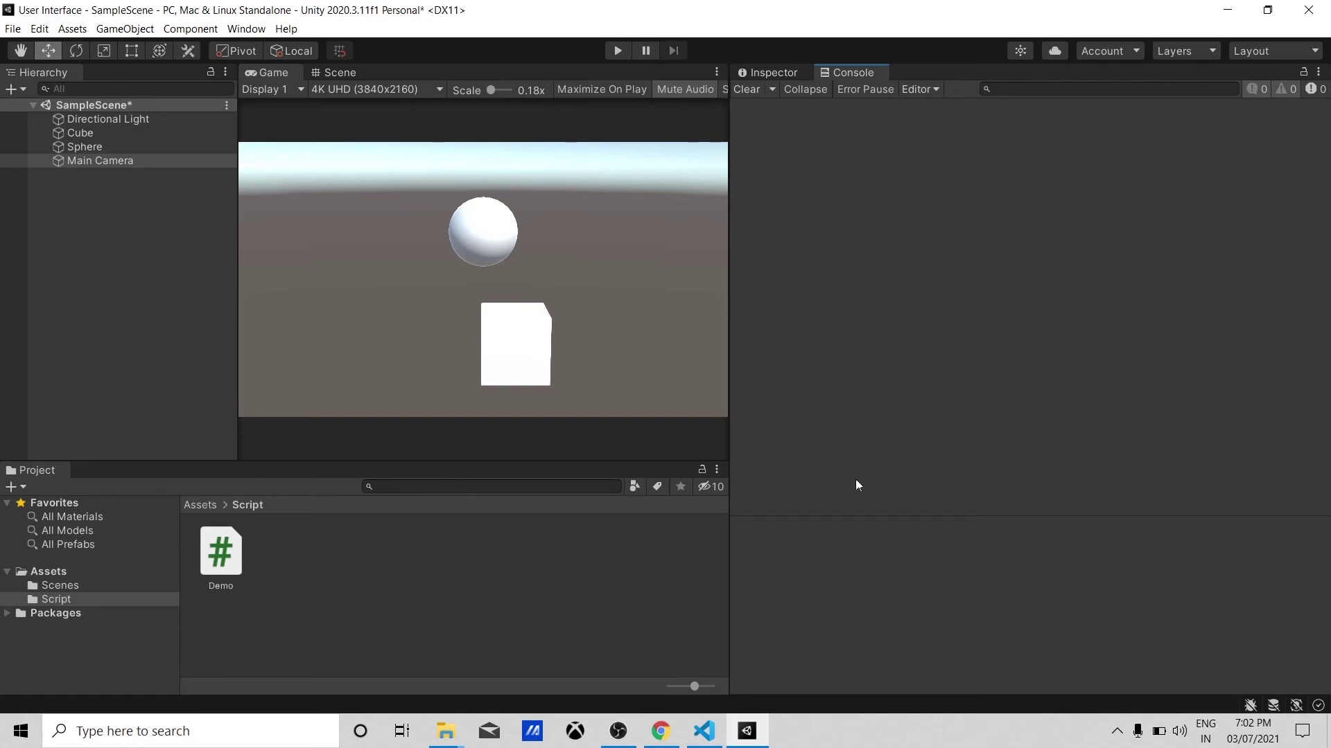
pyautogui.click(770, 90)
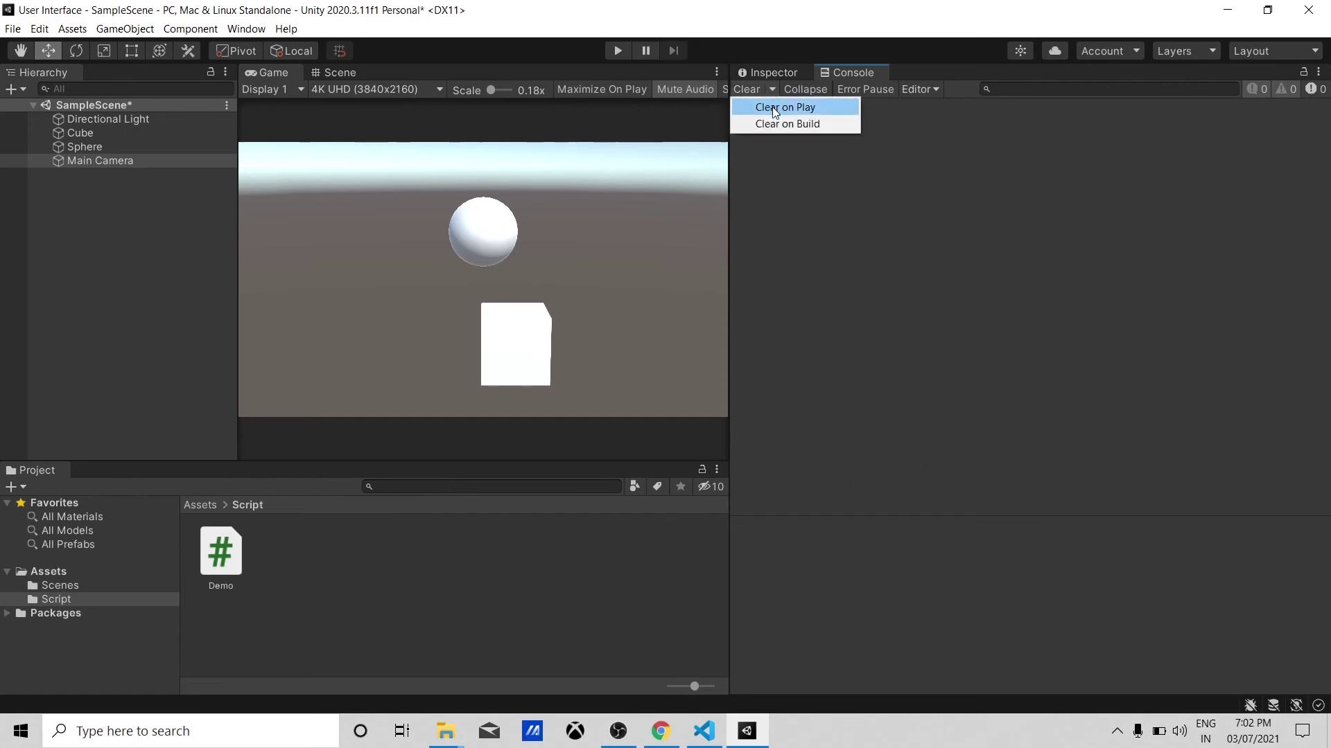
pyautogui.click(772, 107)
pyautogui.click(772, 89)
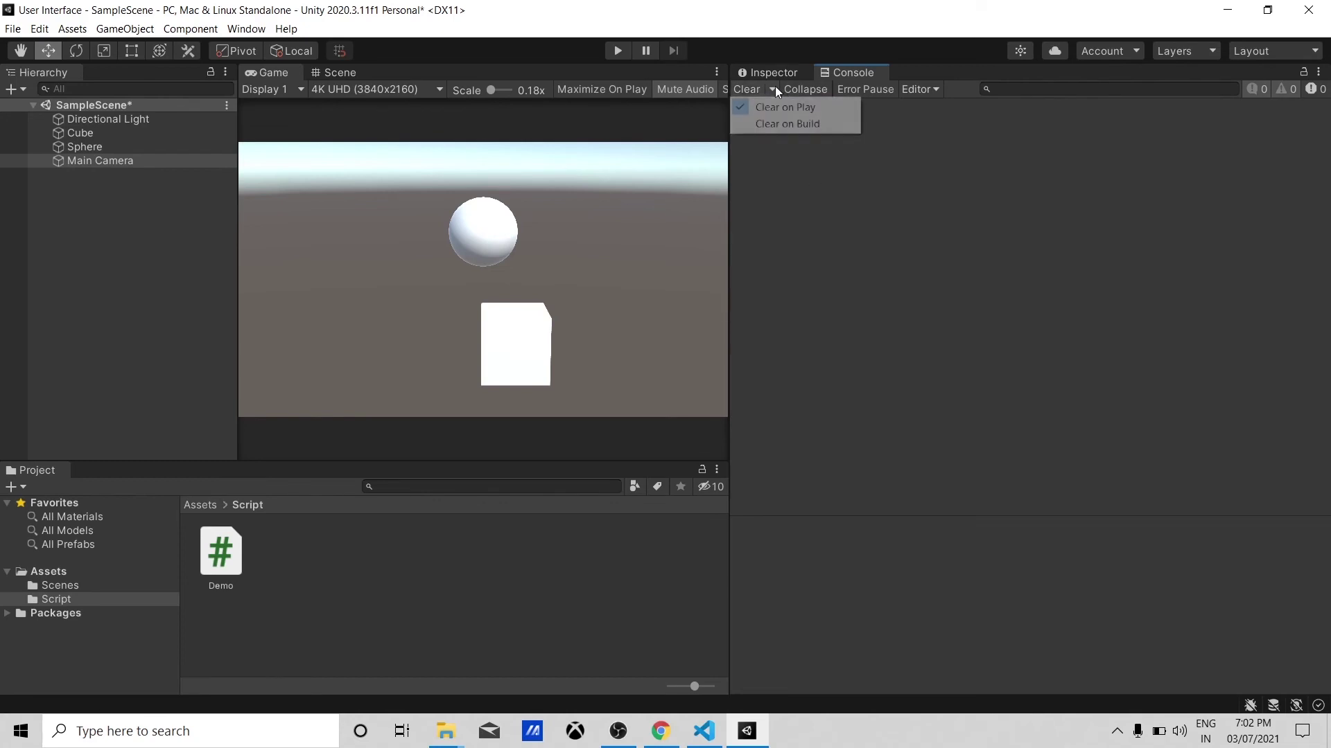
pyautogui.click(787, 108)
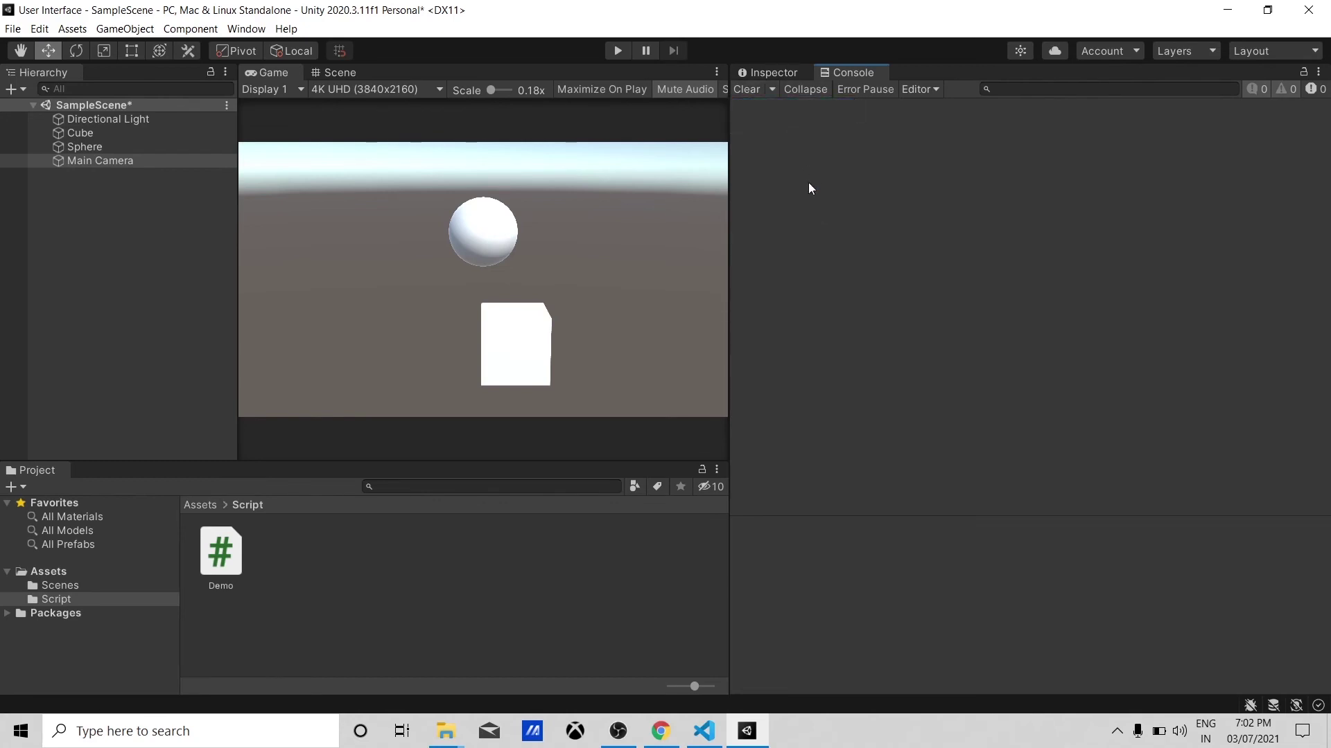
pyautogui.click(771, 90)
pyautogui.click(774, 107)
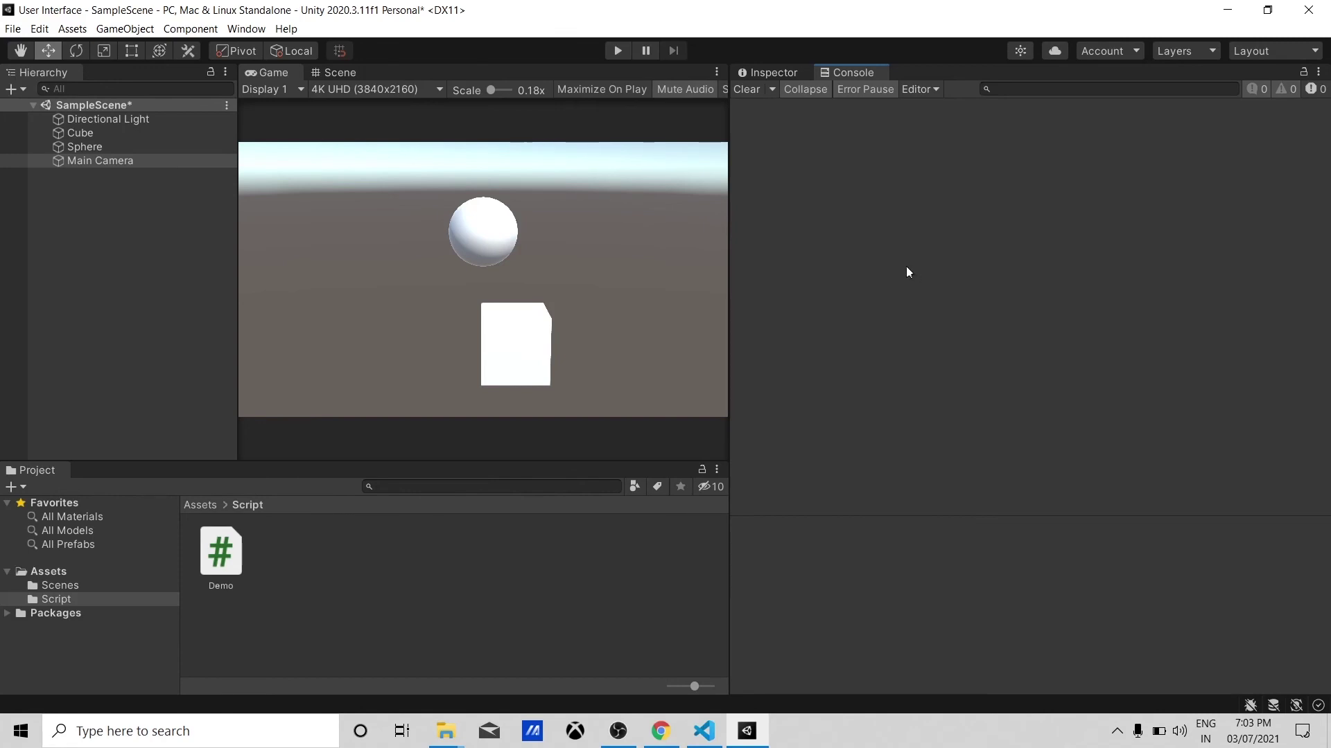
# Dock the Console back beside the Project window and widen the Hierarchy.
pyautogui.click(619, 50)
pyautogui.moveTo(859, 72); pyautogui.dragTo(168, 479)
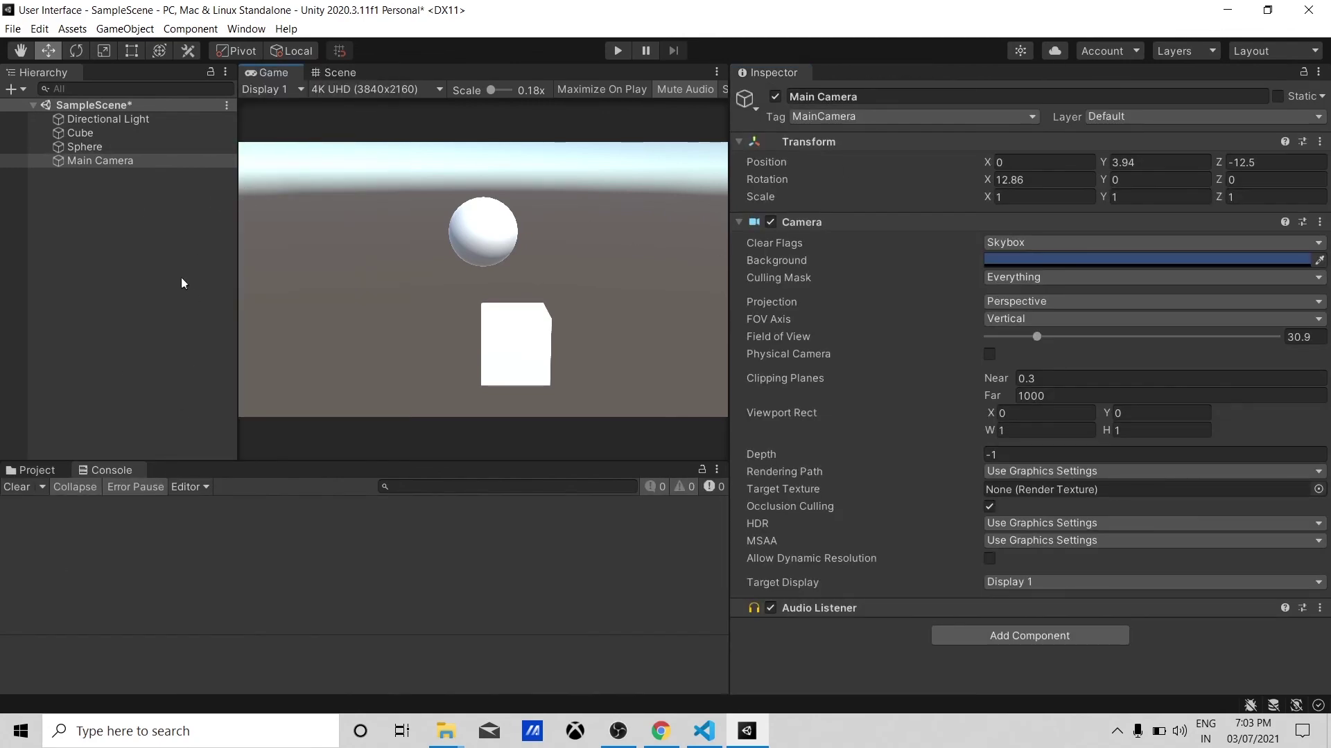
pyautogui.moveTo(238, 277); pyautogui.dragTo(332, 277)
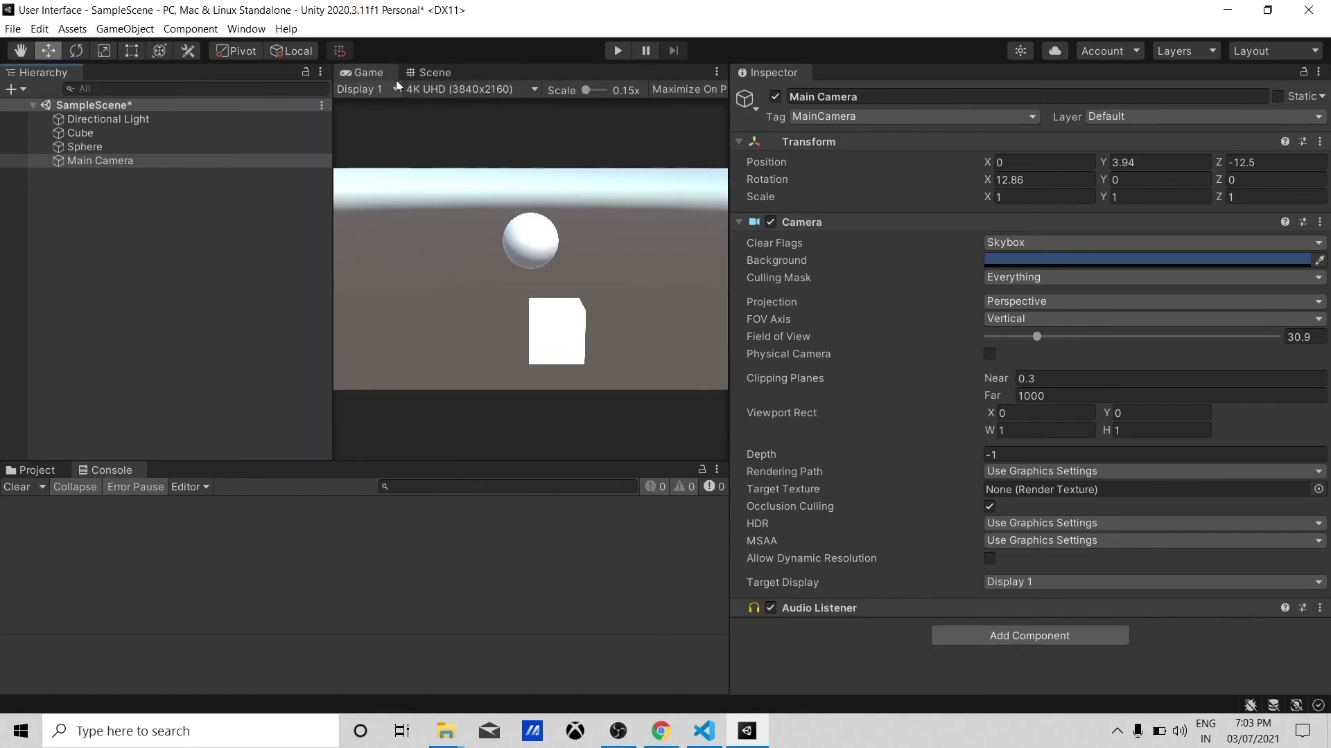
# Rearrange the windows with the Console beside the Inspector and a one-column Project window beneath a wider Hierarchy.
pyautogui.moveTo(115, 477); pyautogui.dragTo(858, 80)
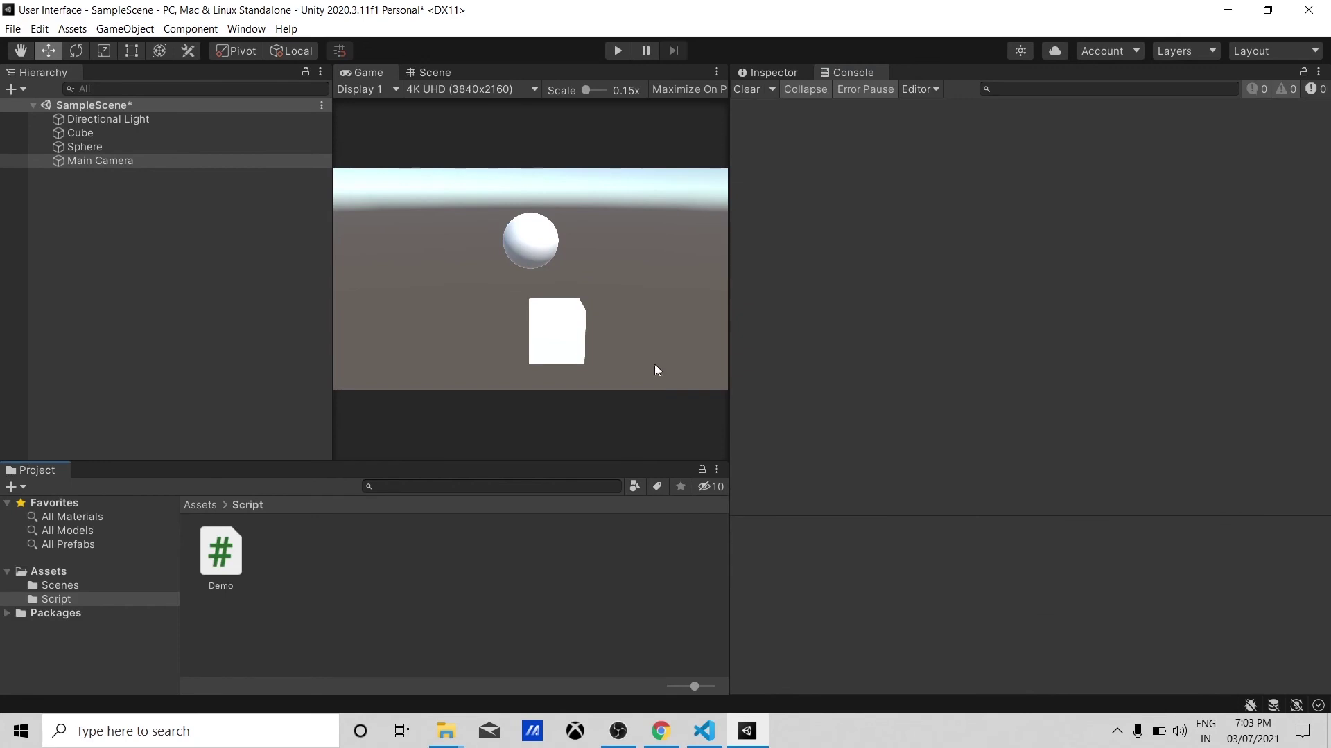
pyautogui.click(716, 470)
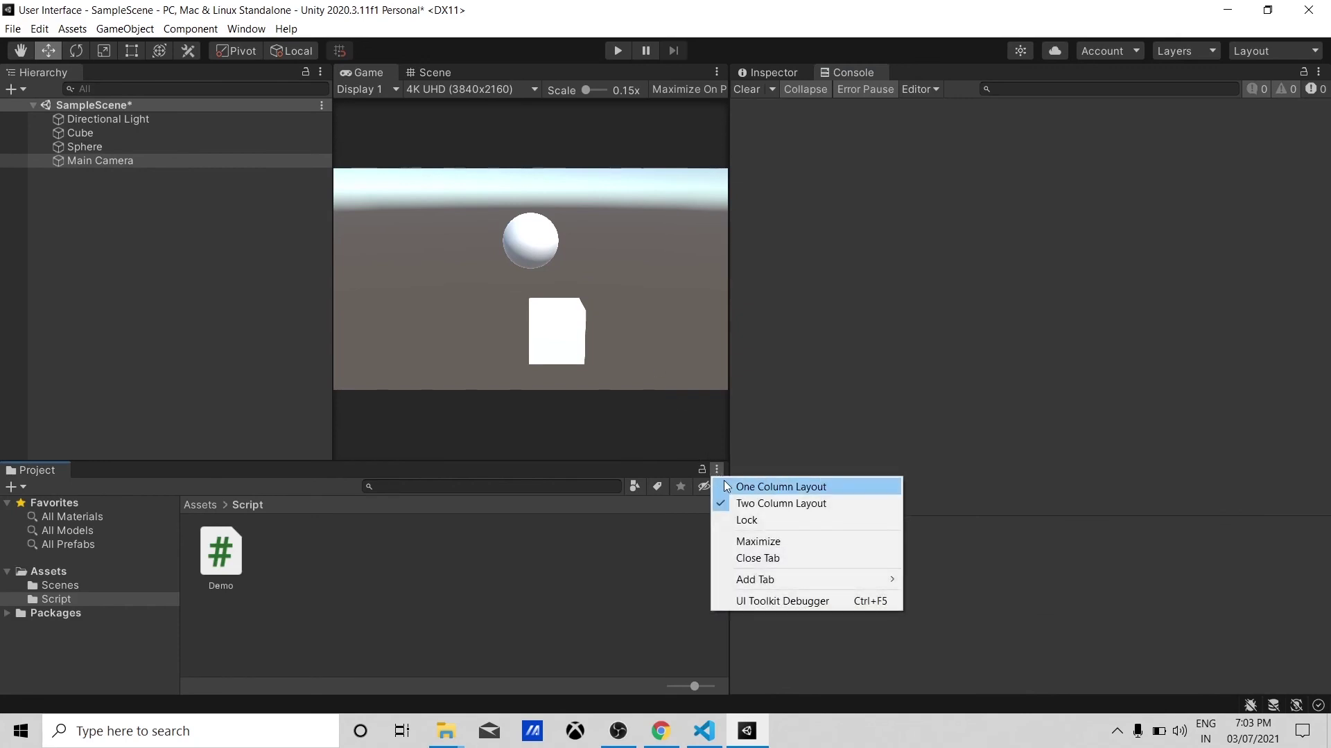
pyautogui.click(725, 481)
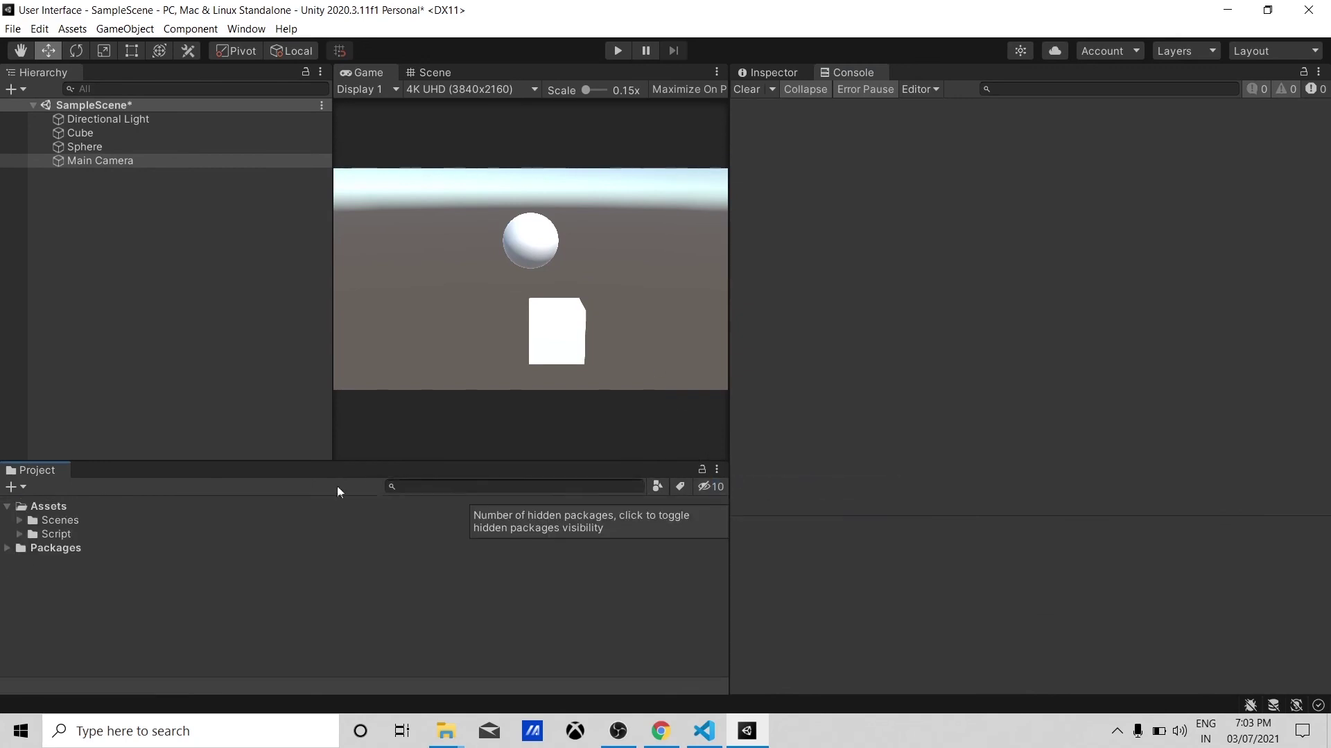
pyautogui.moveTo(28, 471); pyautogui.dragTo(48, 424)
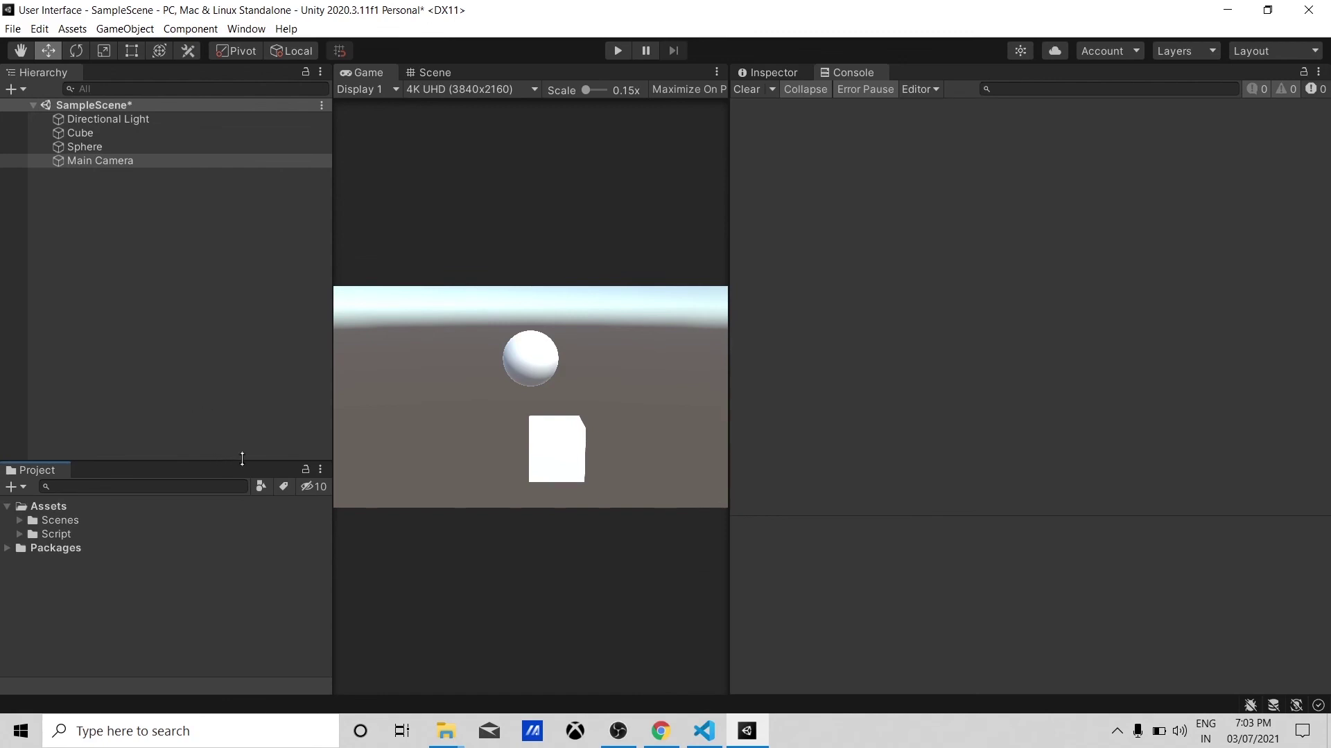
pyautogui.moveTo(332, 372); pyautogui.dragTo(391, 372)
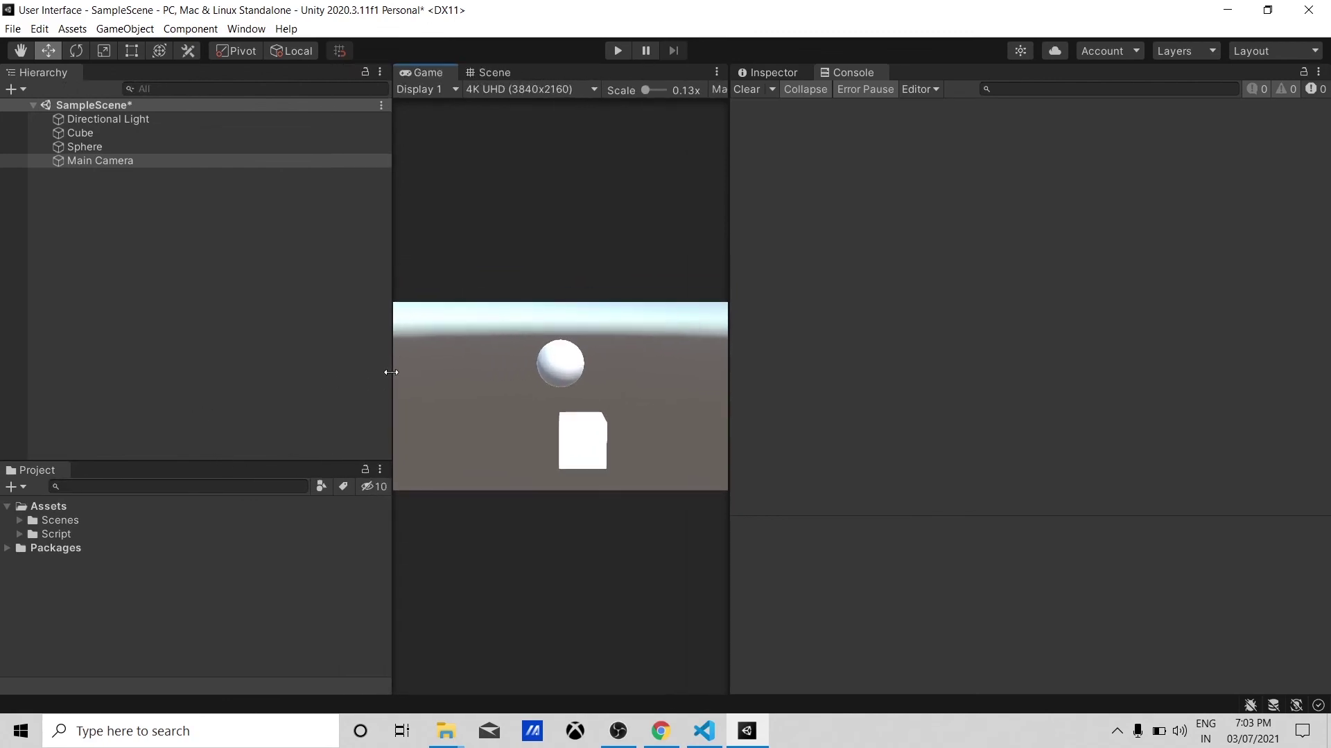
# Try the 2 by 3, 4 Split and Default preset layouts in turn, showing the Console in the Default one.
pyautogui.click(1242, 53)
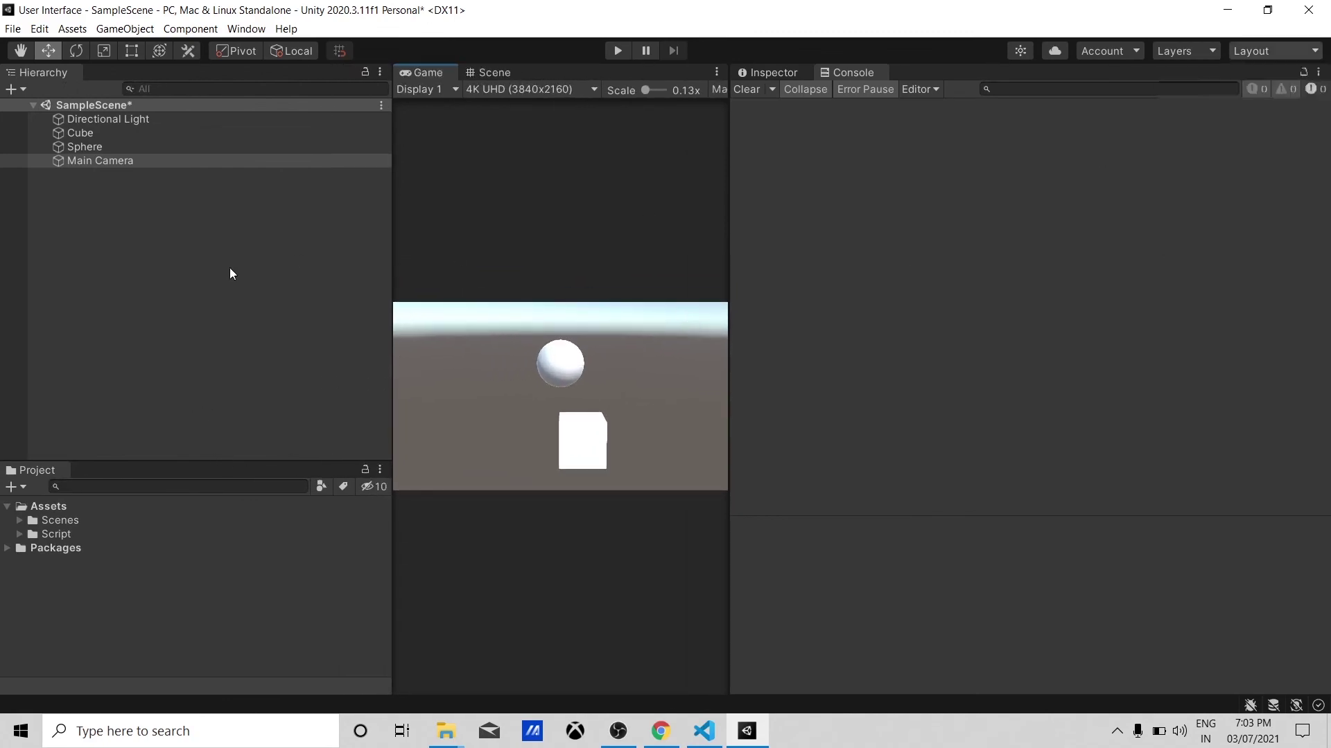
pyautogui.click(1248, 50)
pyautogui.click(1233, 71)
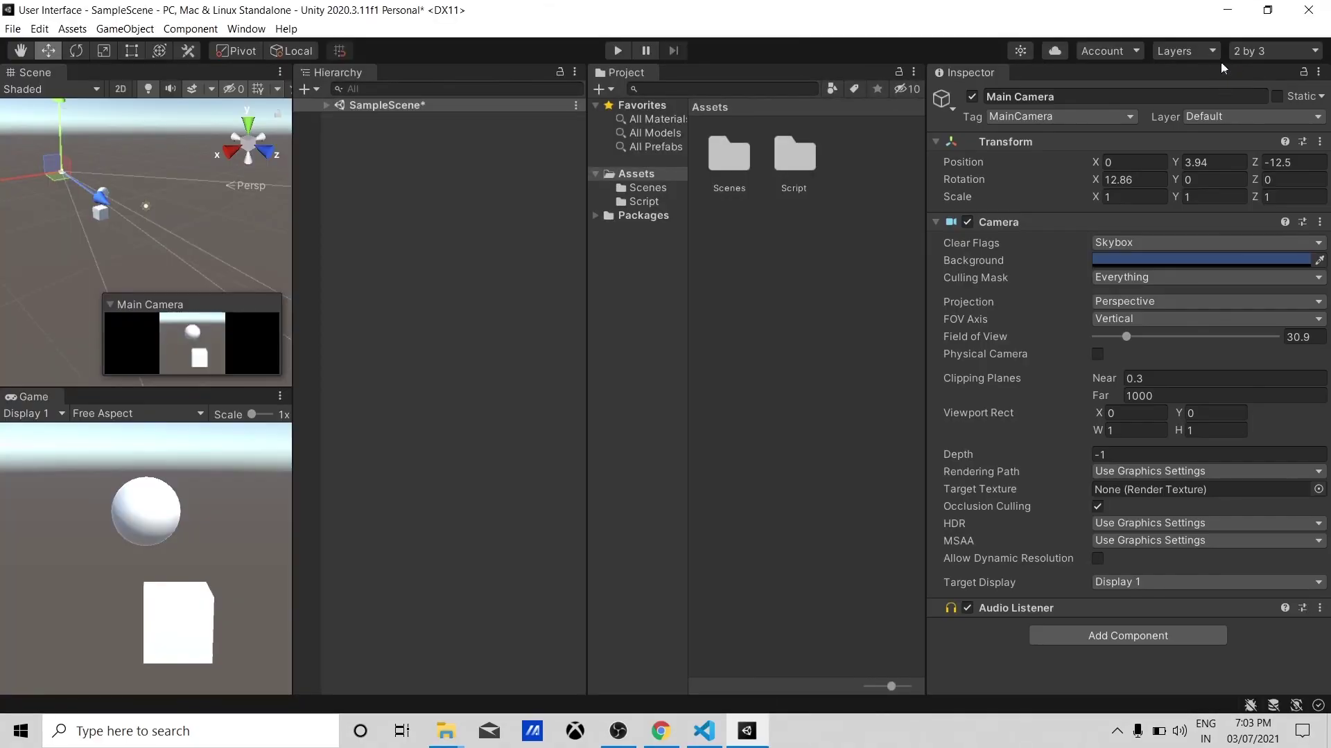
pyautogui.click(1257, 55)
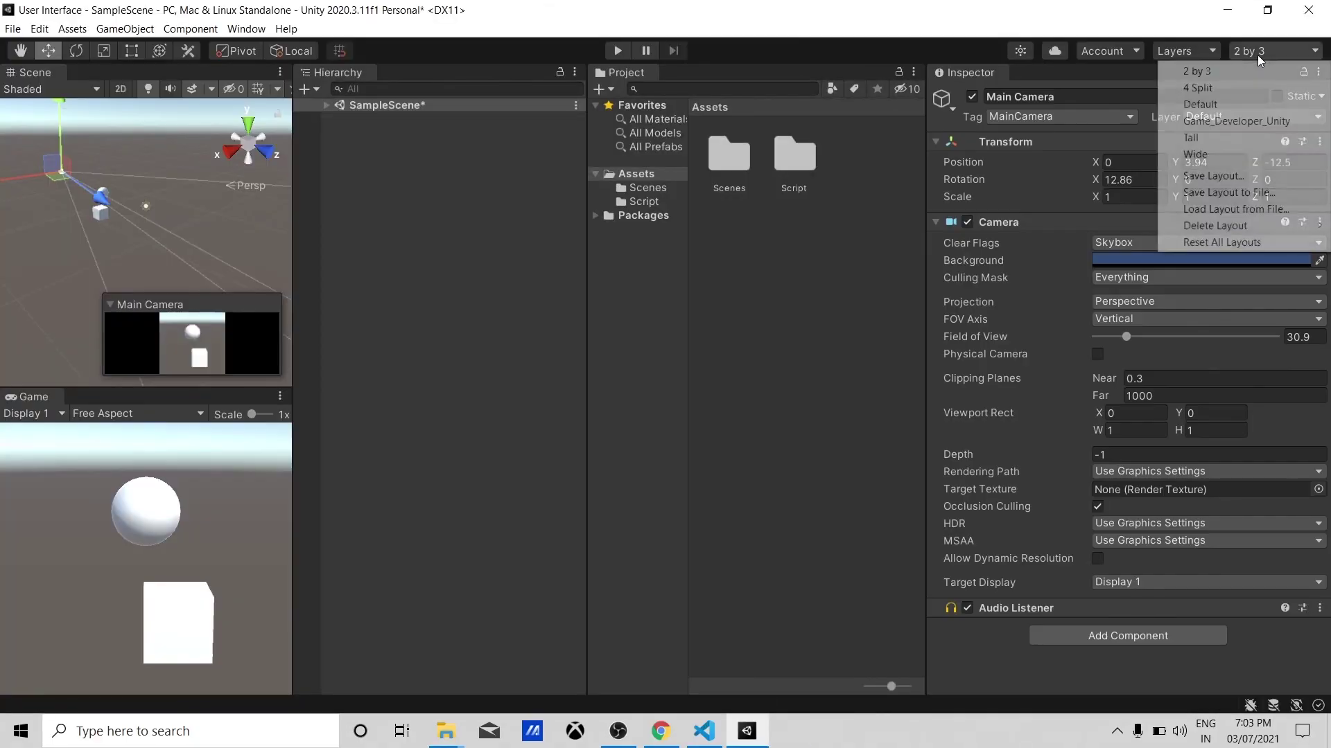
pyautogui.click(1233, 89)
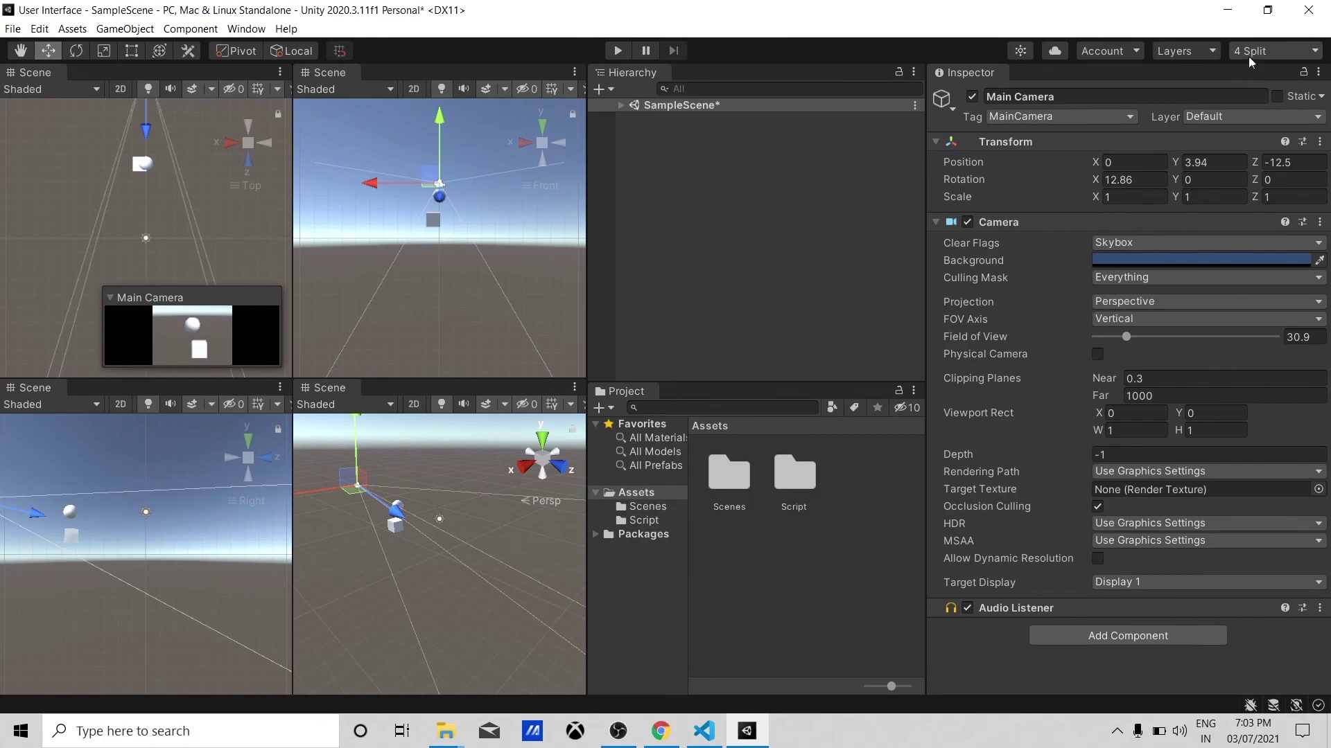
pyautogui.click(1249, 56)
pyautogui.click(1239, 105)
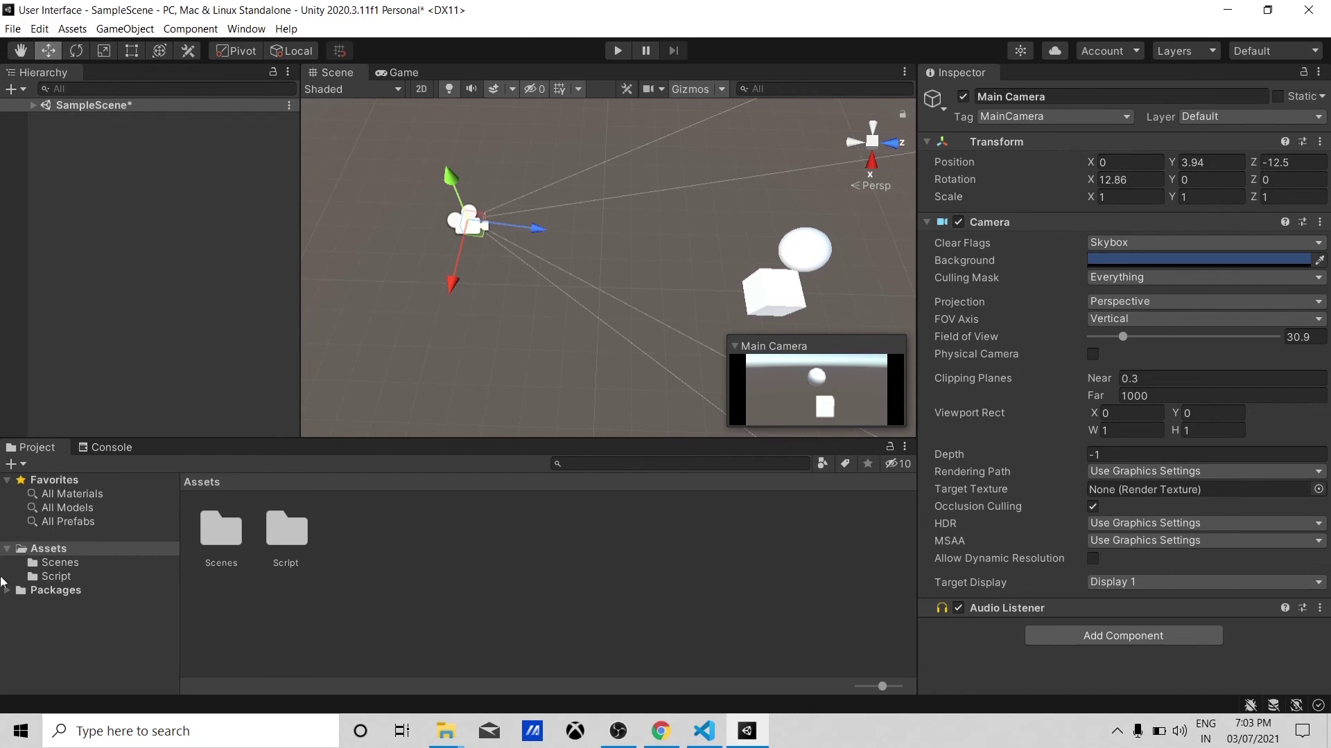
pyautogui.click(99, 454)
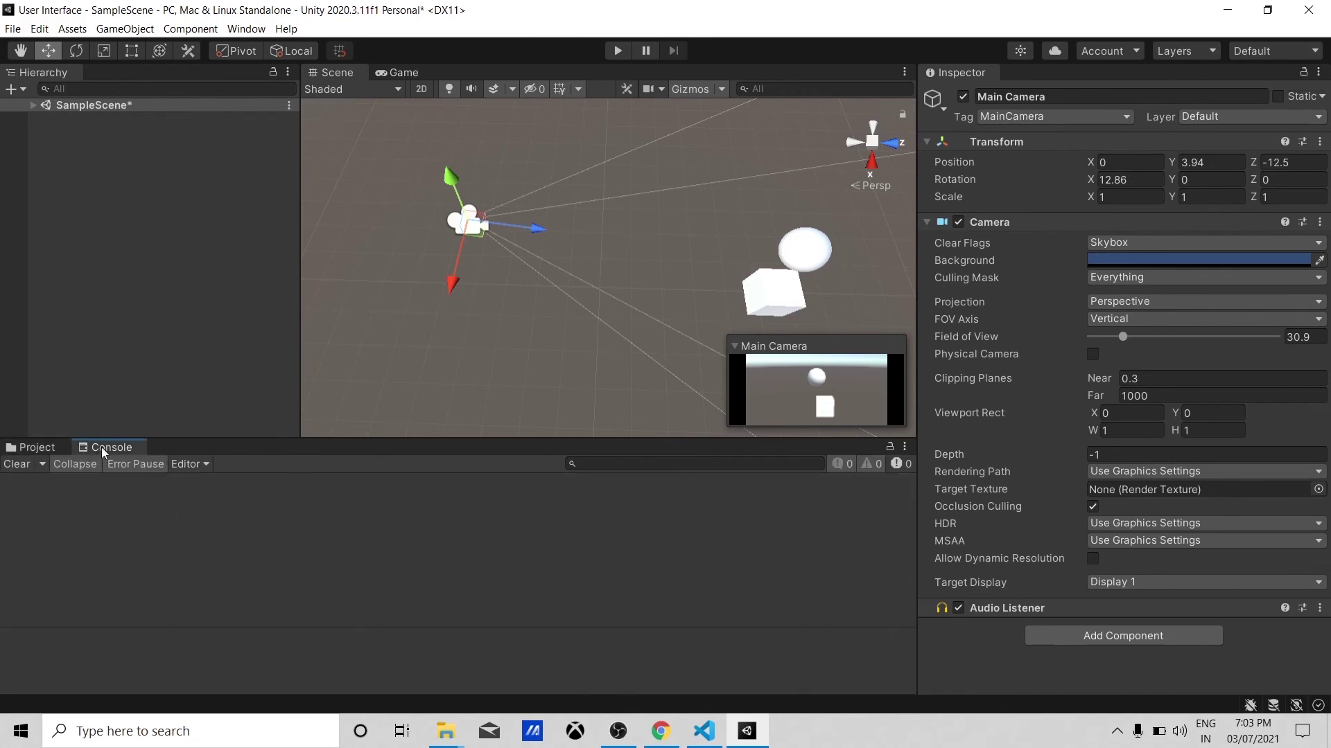
# Switch to the Game_Developer_Unity layout and delete it from the saved layouts.
pyautogui.click(1279, 57)
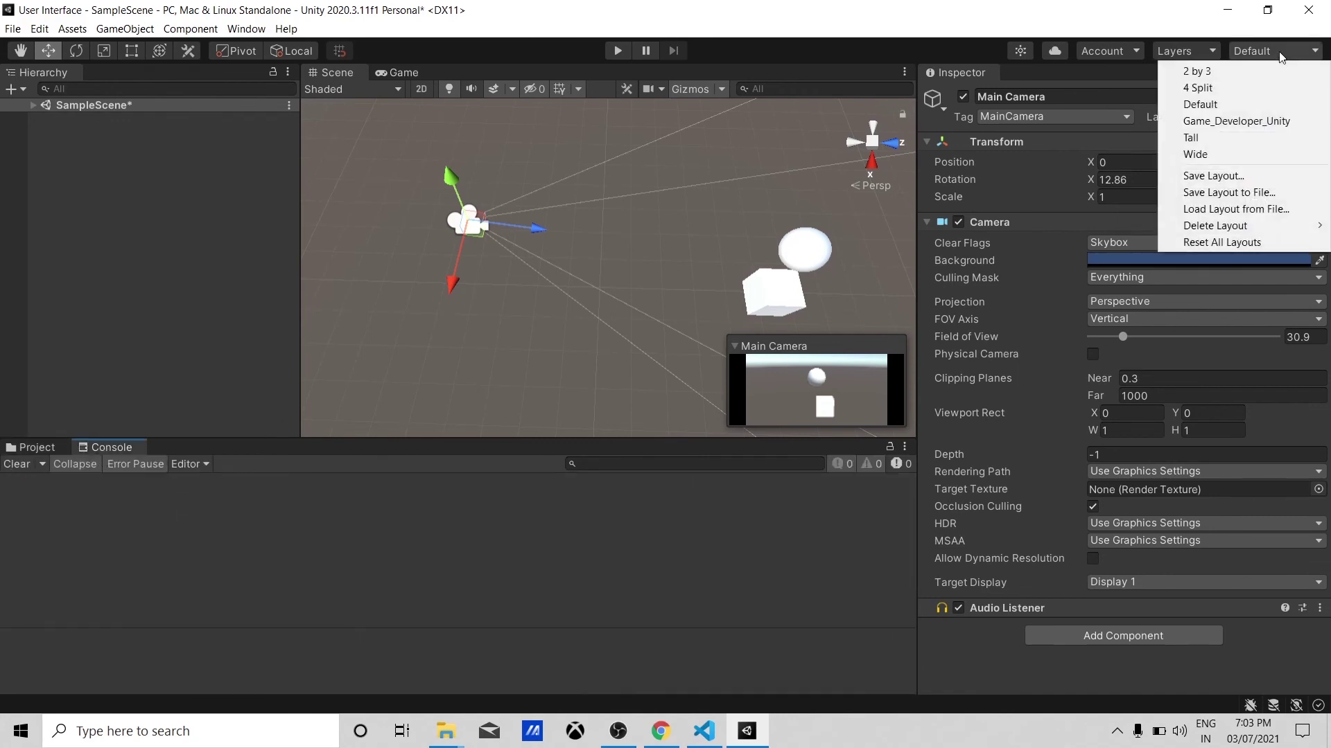
pyautogui.click(1227, 122)
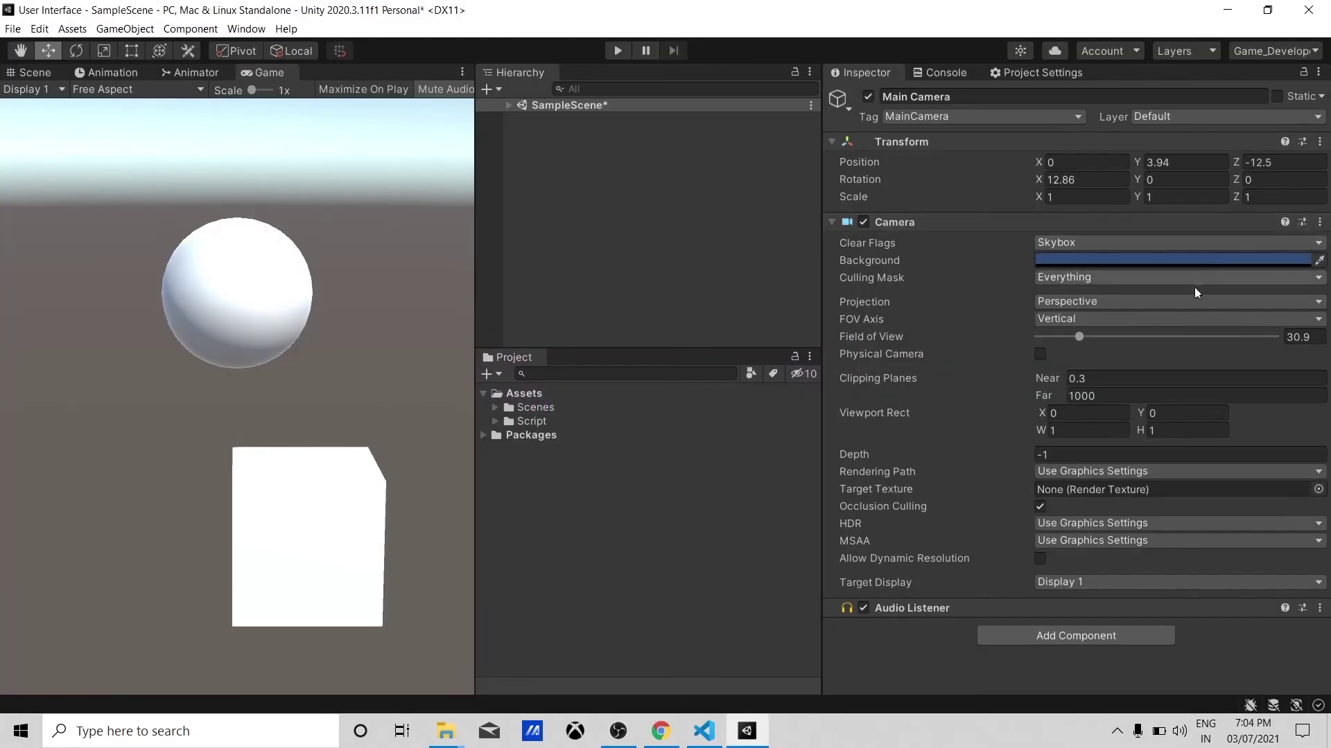
pyautogui.click(1257, 51)
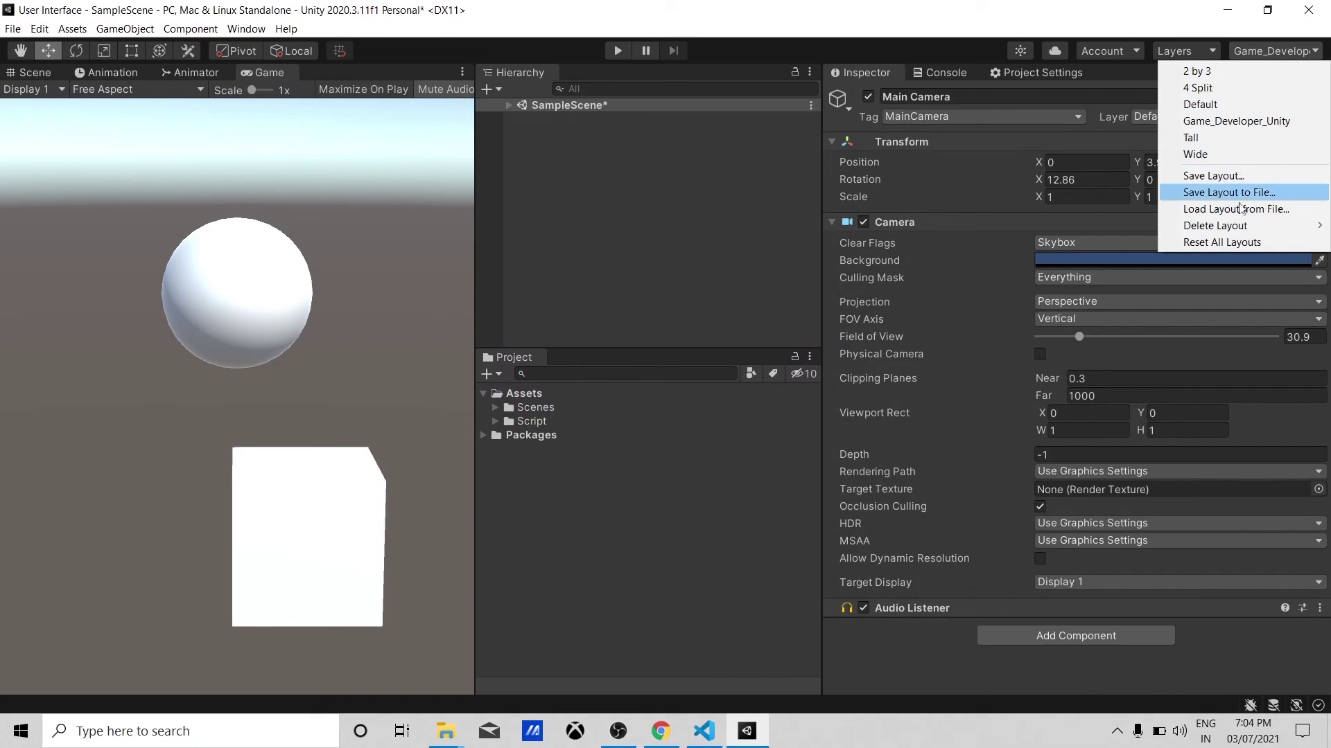
pyautogui.moveTo(1242, 226)
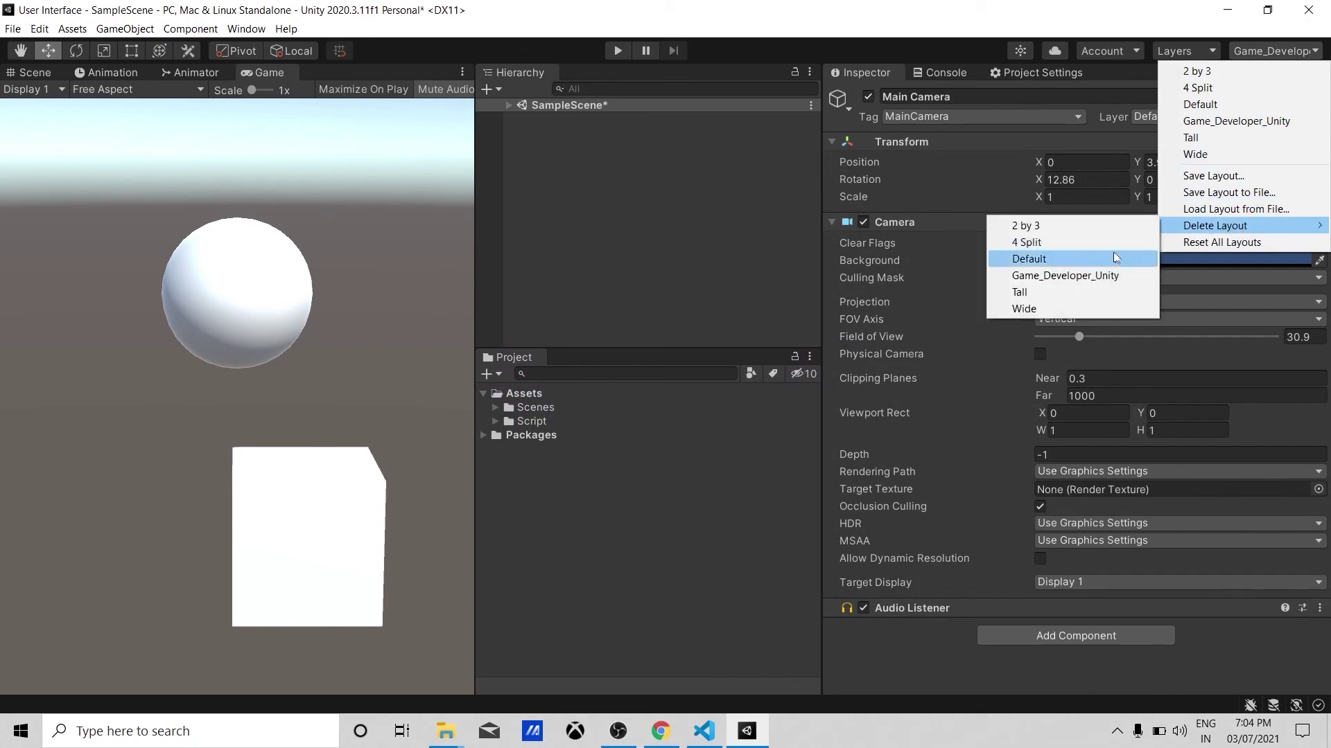
pyautogui.click(1091, 276)
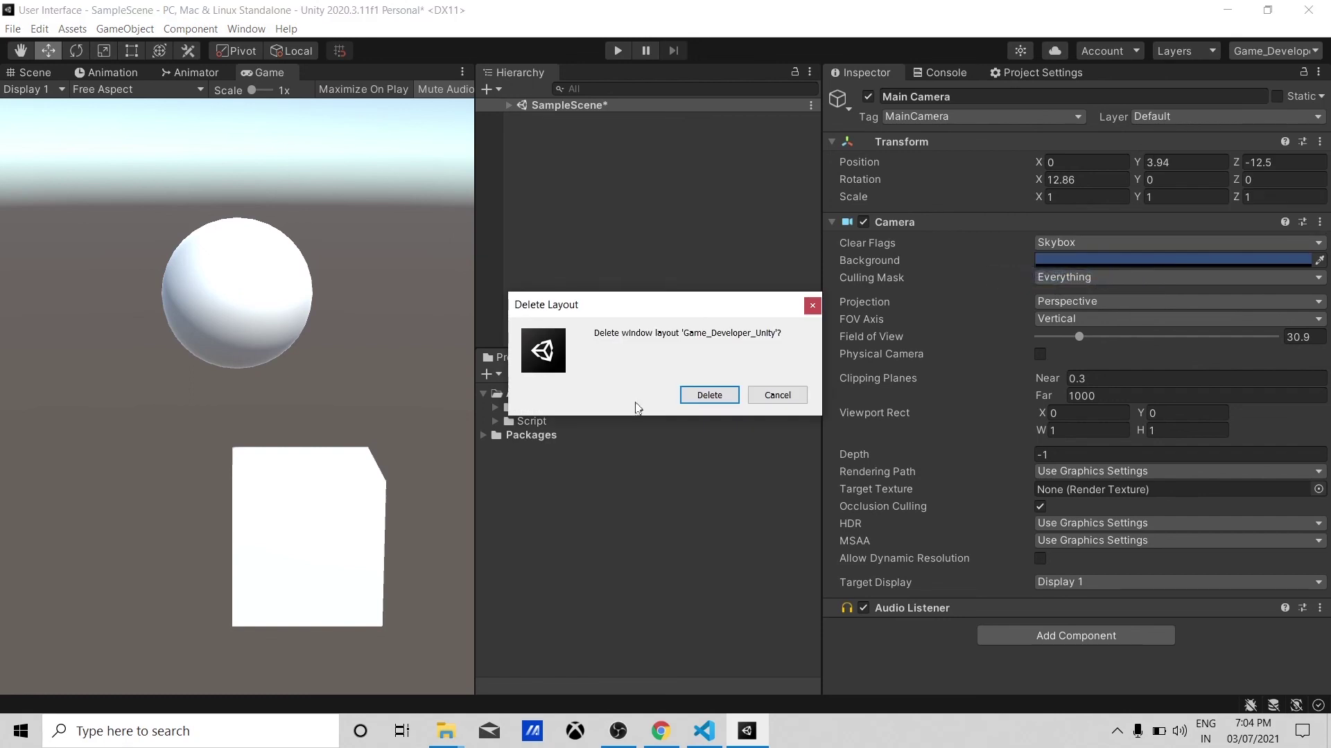
pyautogui.click(709, 395)
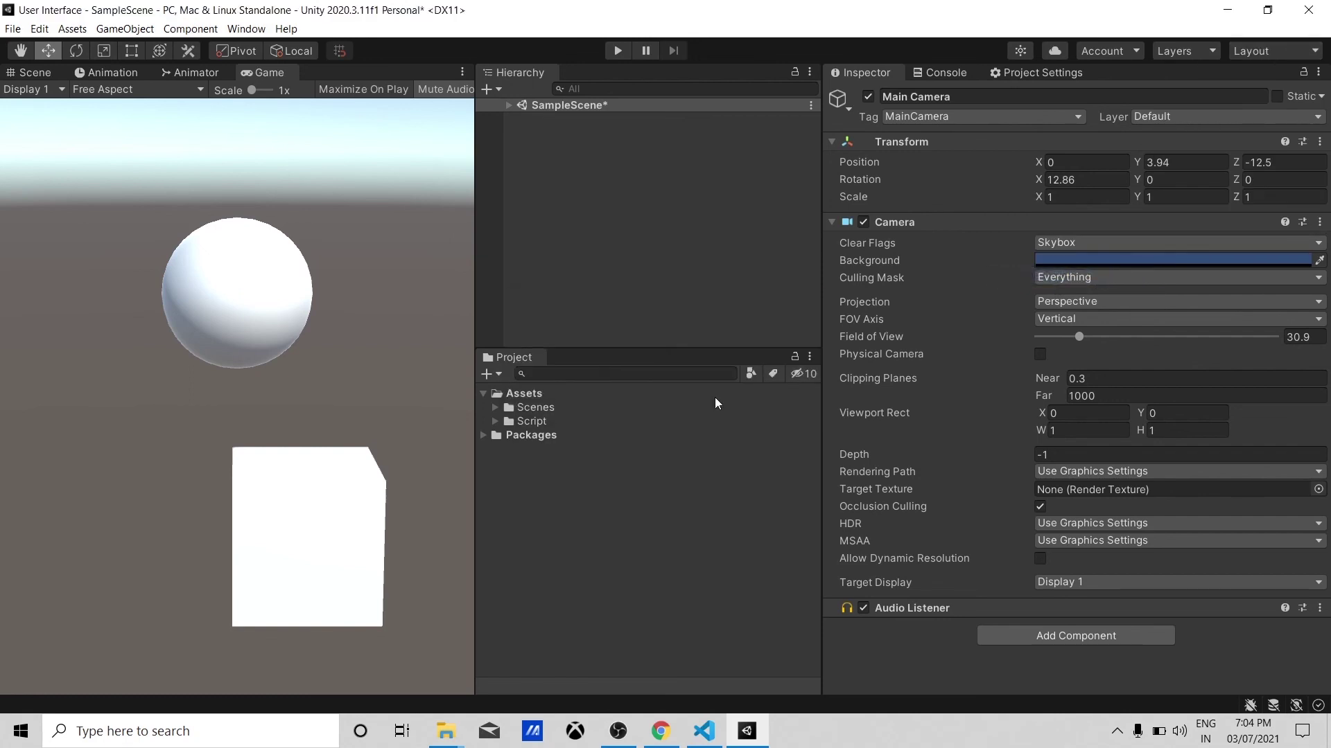
# Widen the Game view area and dock the Hierarchy and Animator windows together beneath it.
pyautogui.moveTo(474, 255); pyautogui.dragTo(606, 242)
pyautogui.moveTo(630, 68); pyautogui.dragTo(208, 496)
pyautogui.click(186, 72)
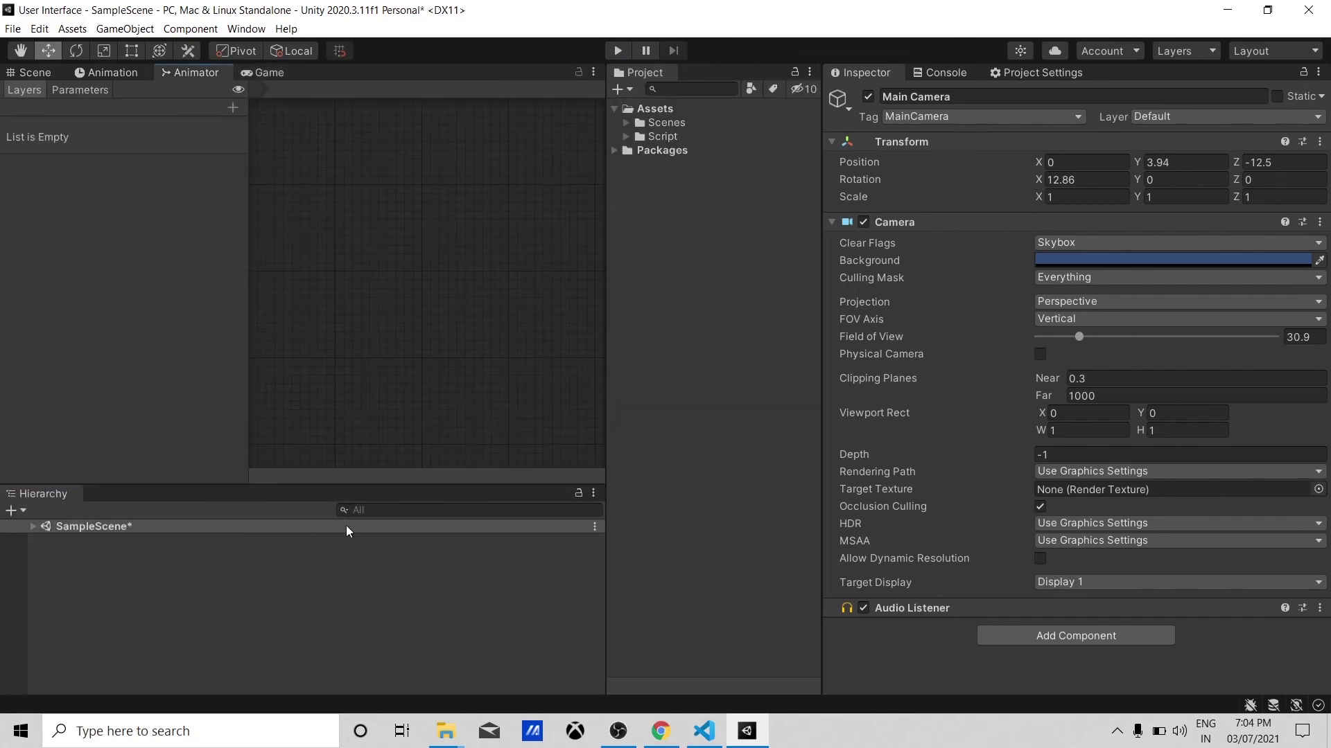
pyautogui.moveTo(186, 72); pyautogui.dragTo(278, 497)
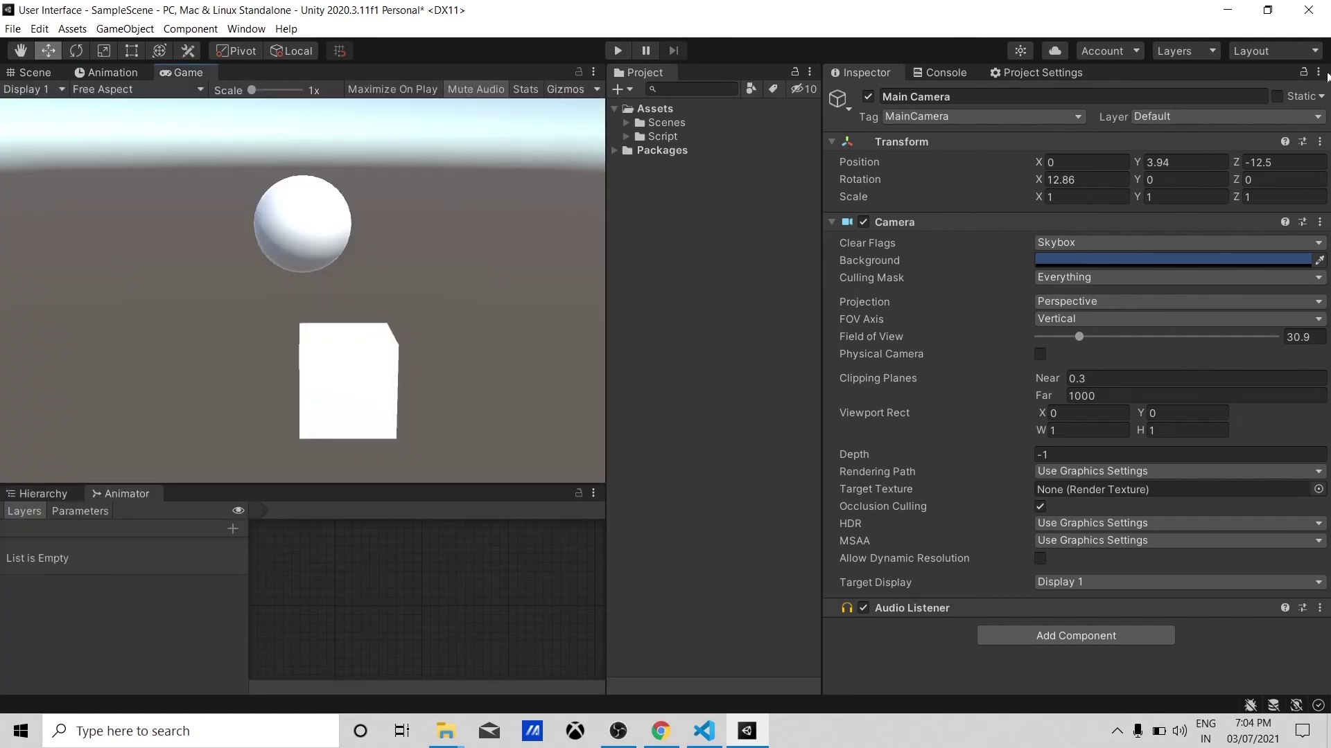
# Save the current window arrangement as a layout named Game_Developer_Unity.
pyautogui.click(1275, 48)
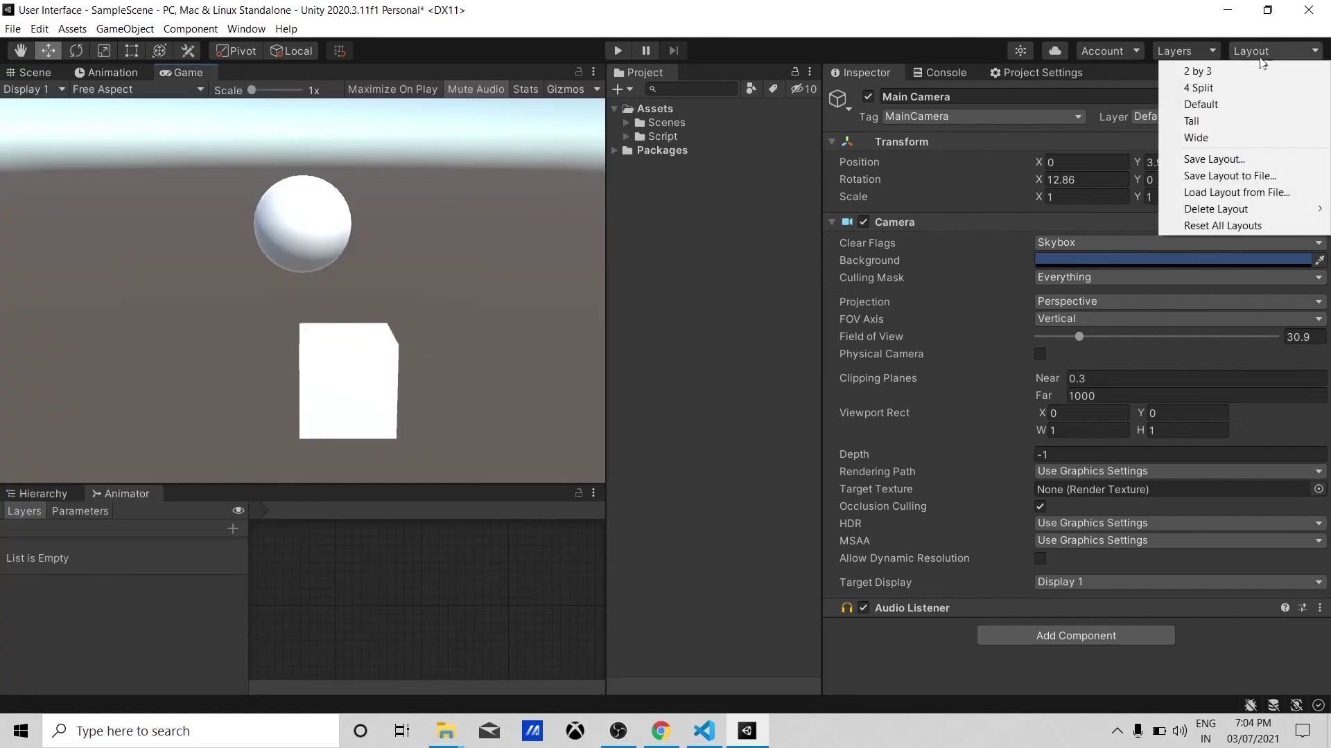
pyautogui.click(1242, 55)
pyautogui.click(1247, 53)
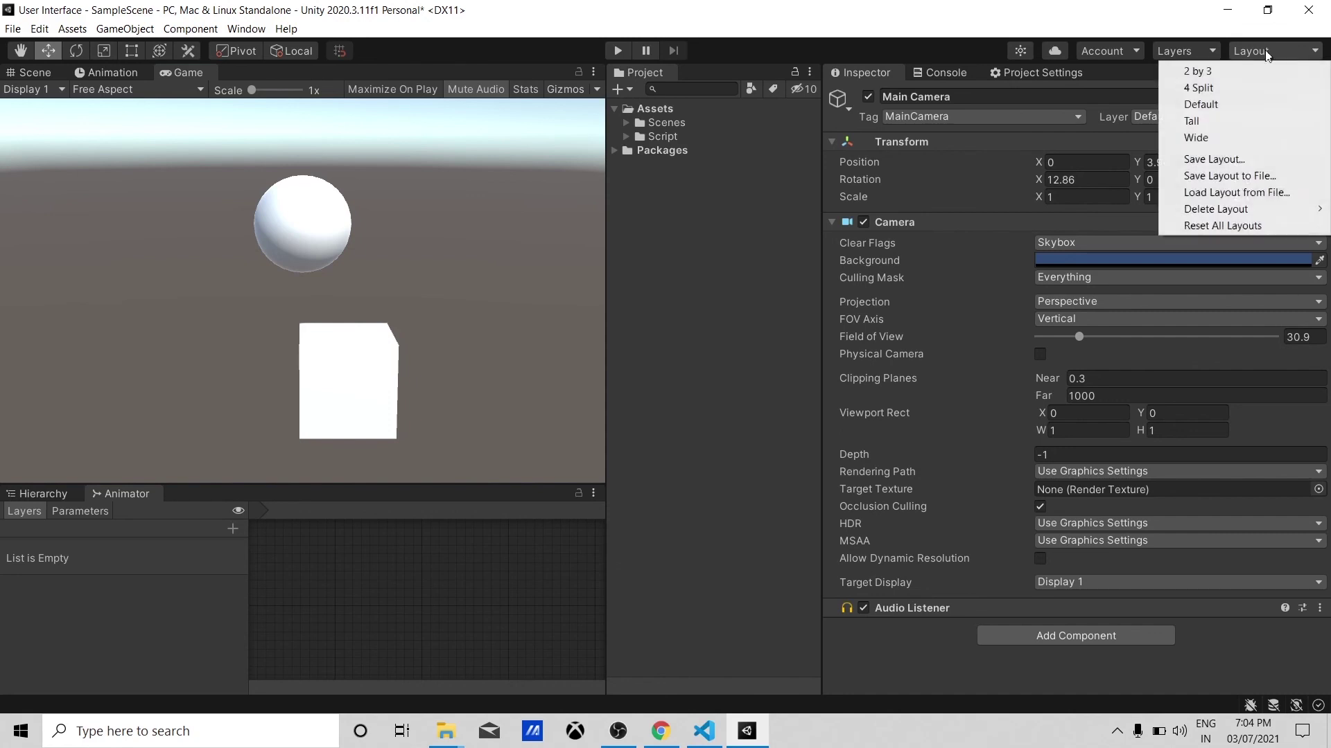
pyautogui.click(1203, 160)
pyautogui.write('Game_D')
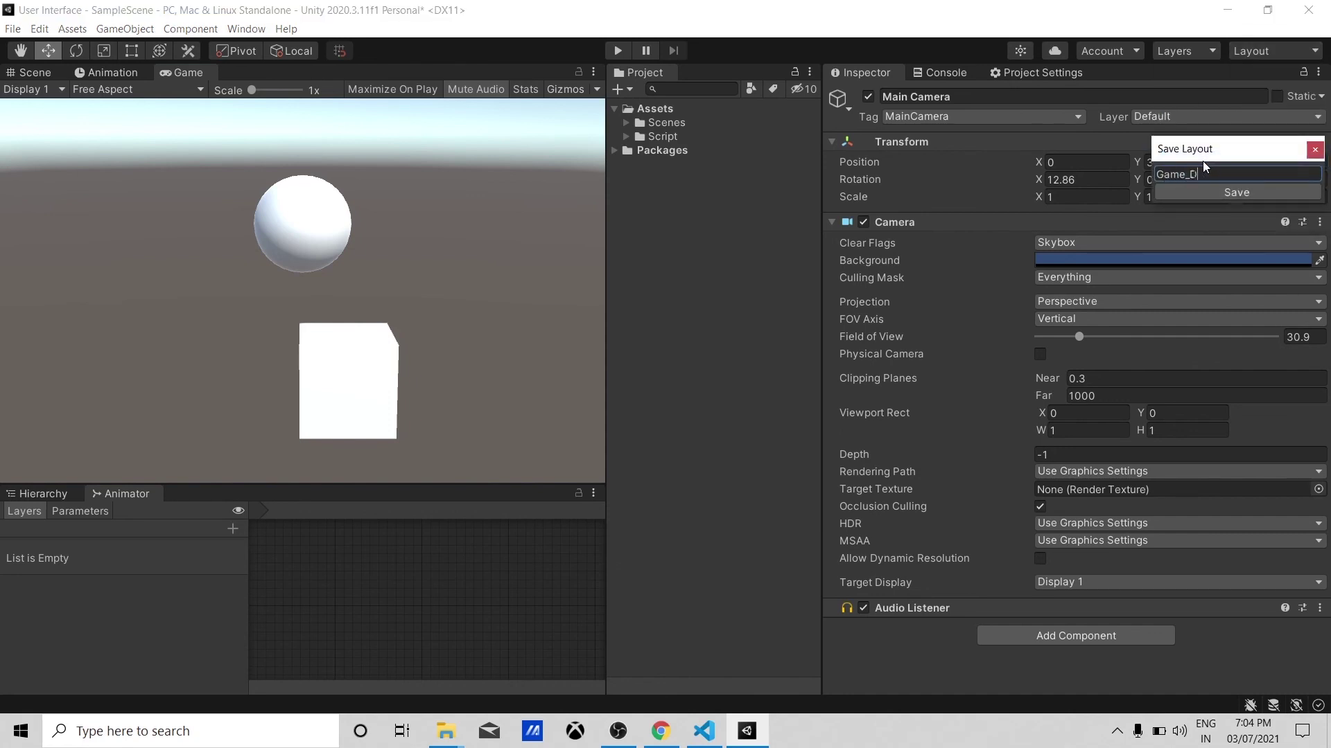
pyautogui.write('eveloper_unity')
pyautogui.press('Left')
pyautogui.press('Left')
pyautogui.press('BackSpace')
pyautogui.write('U')
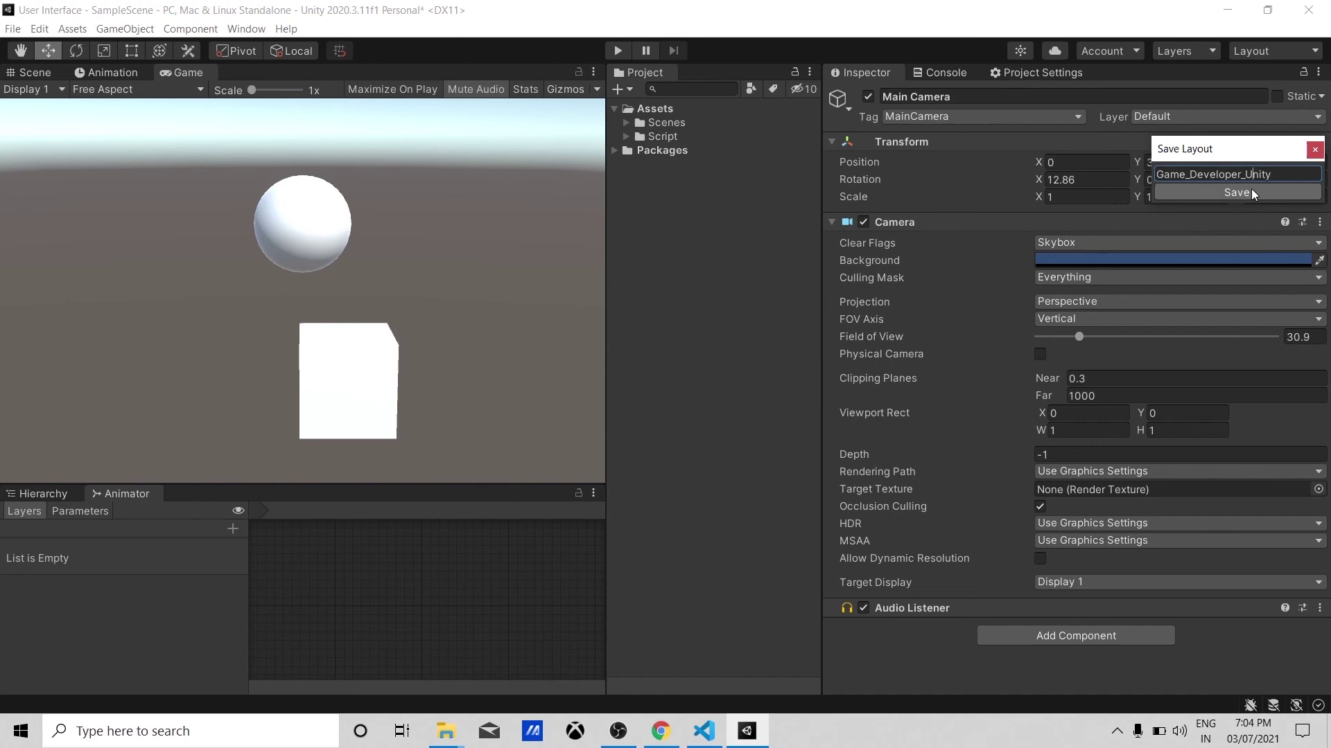
pyautogui.moveTo(1218, 149); pyautogui.dragTo(1170, 143)
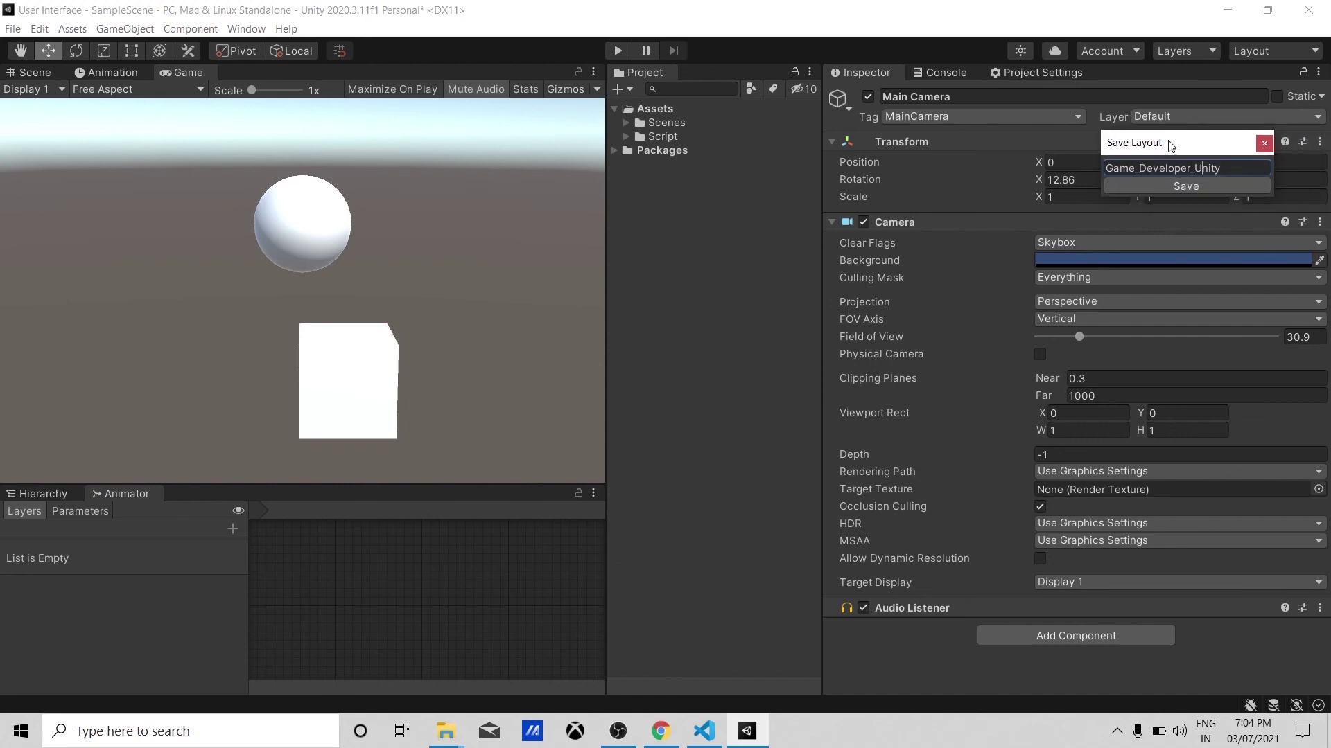
pyautogui.click(1225, 186)
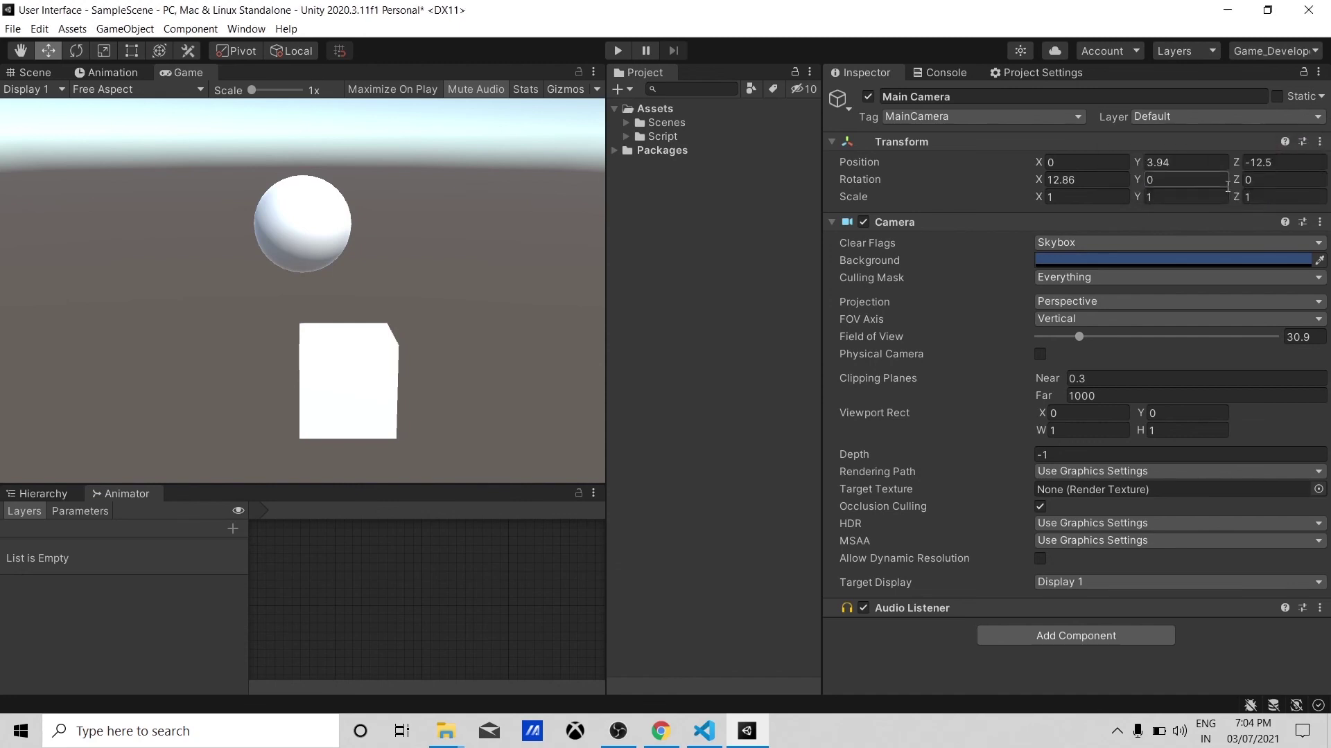
# Test the saved layout by switching to 2 by 3 and back to Game_Developer_Unity.
pyautogui.click(1254, 53)
pyautogui.click(1241, 68)
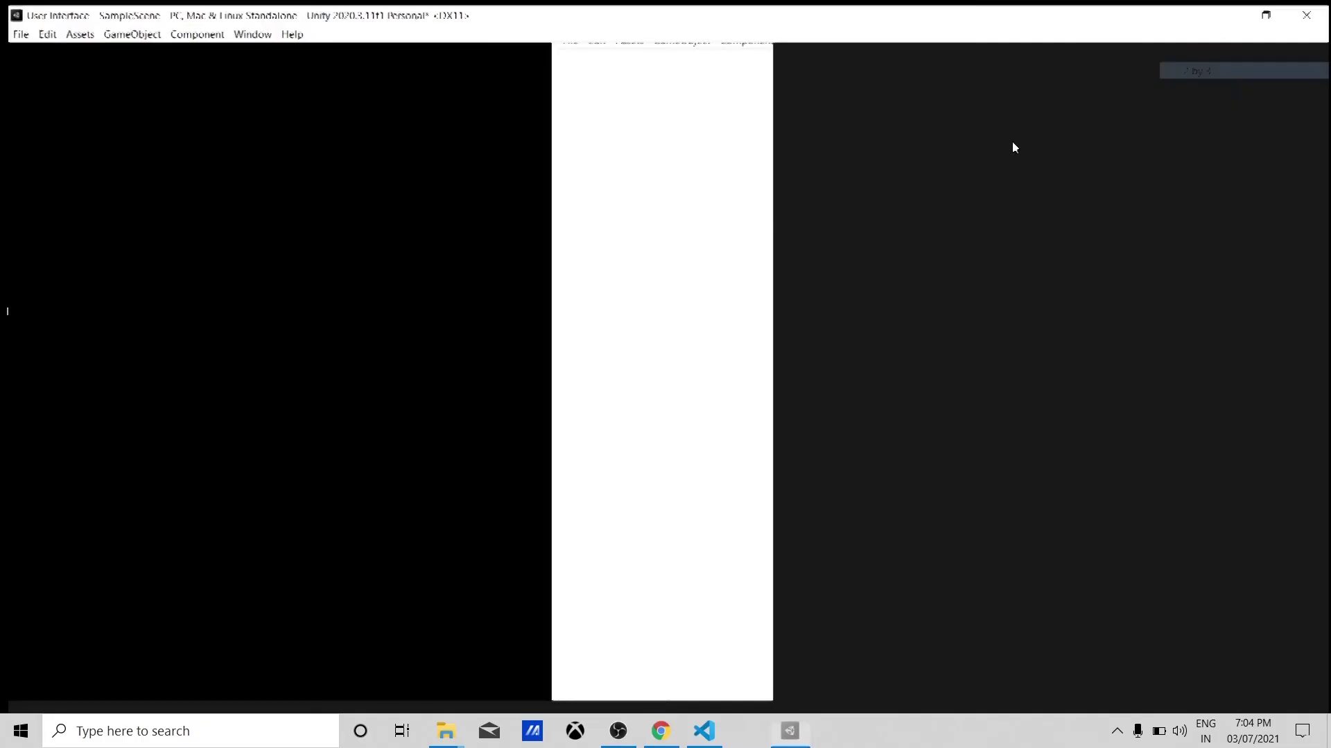
pyautogui.click(1282, 51)
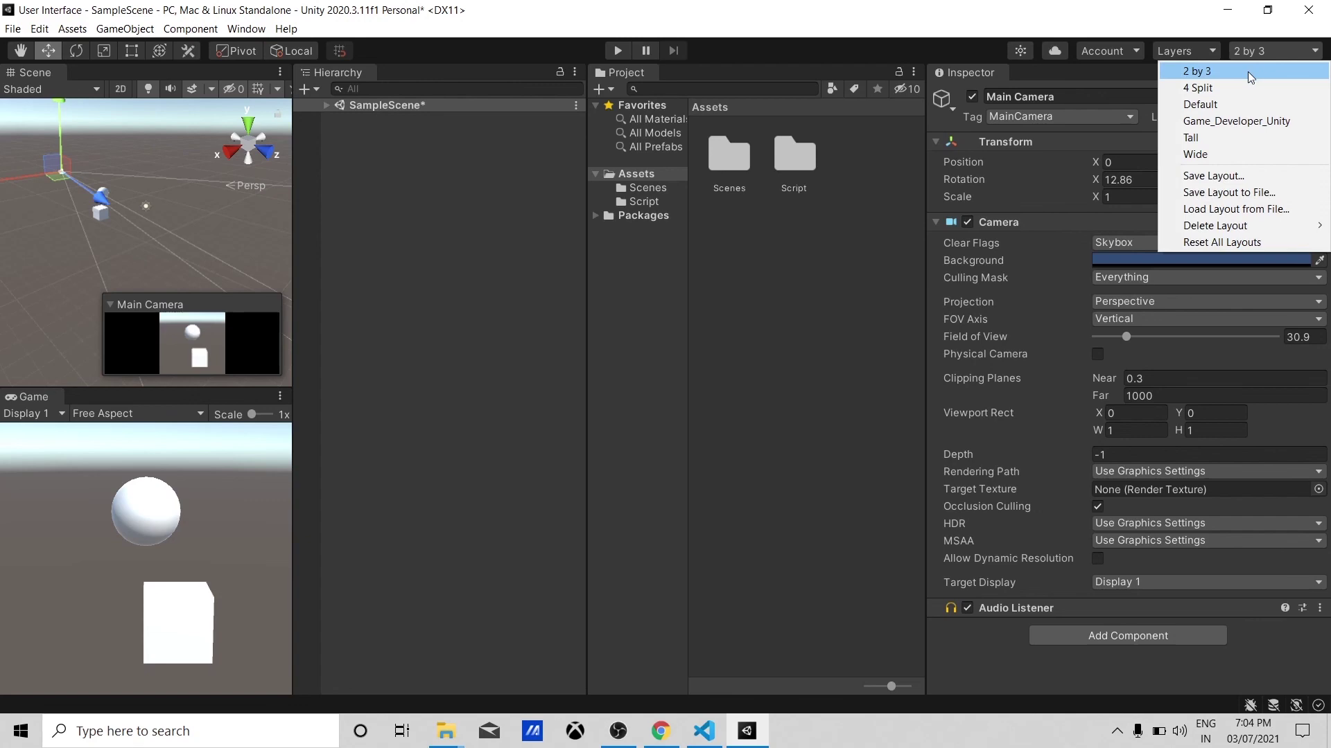
pyautogui.click(1248, 64)
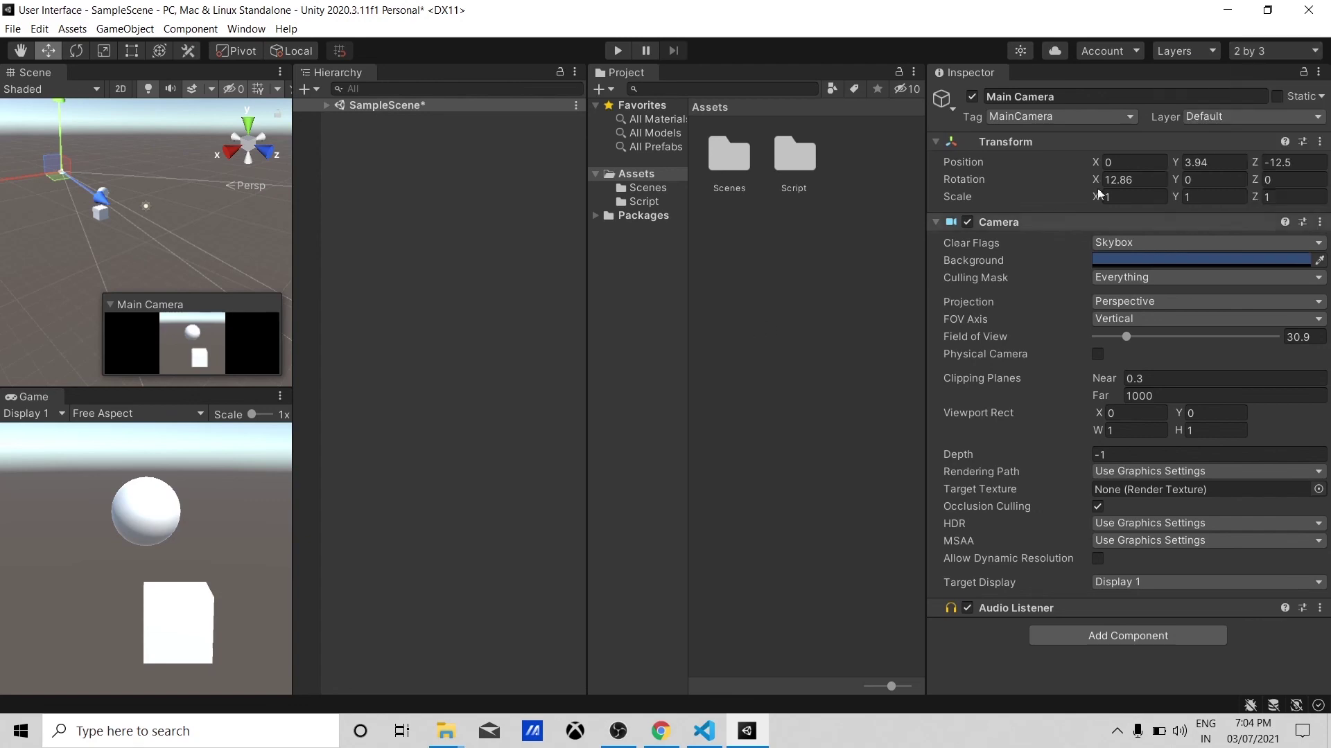
pyautogui.click(1251, 53)
pyautogui.click(1233, 122)
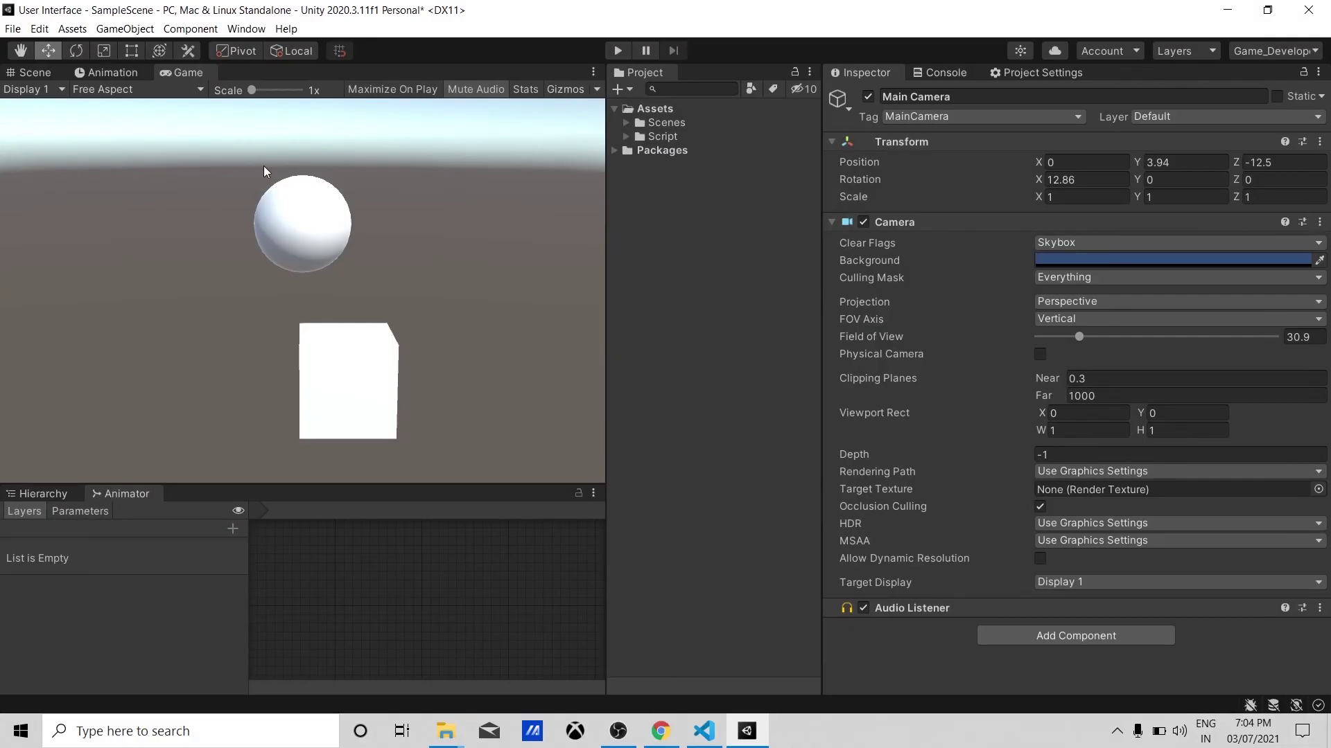